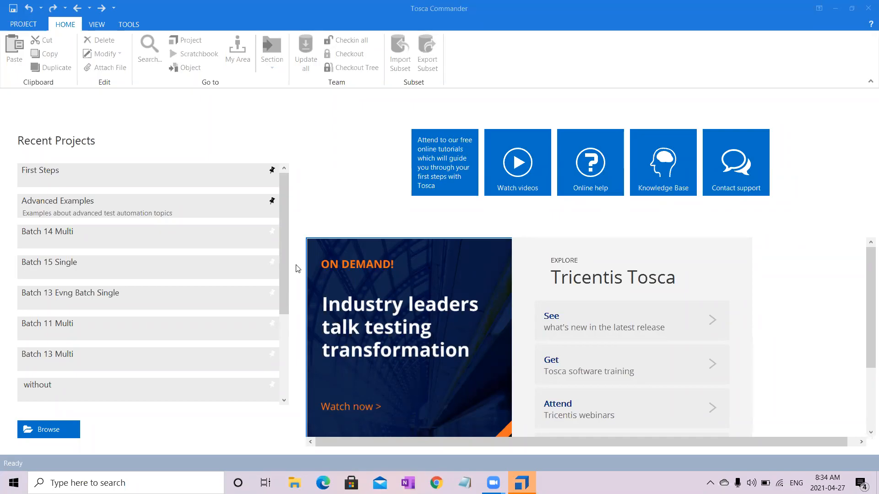
- Open the recent project Batch 15 Single and expand the DemoWebShop folder under Modules
click(90, 268)
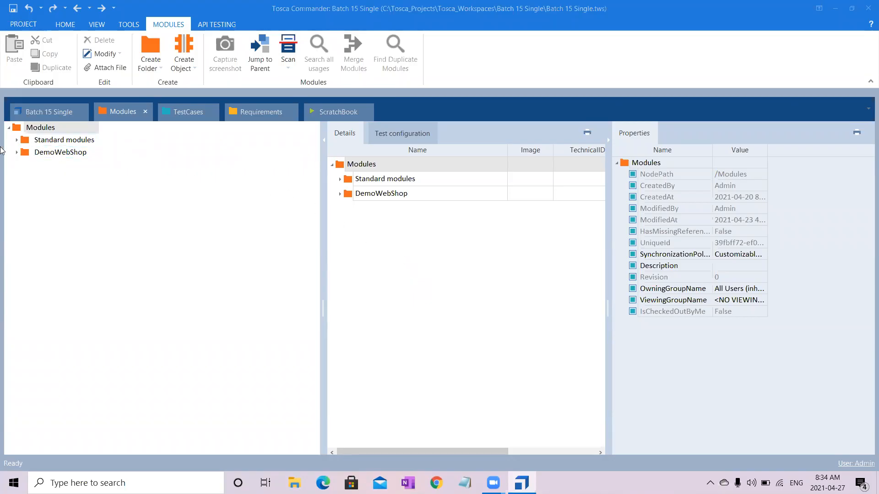
click(17, 152)
click(53, 166)
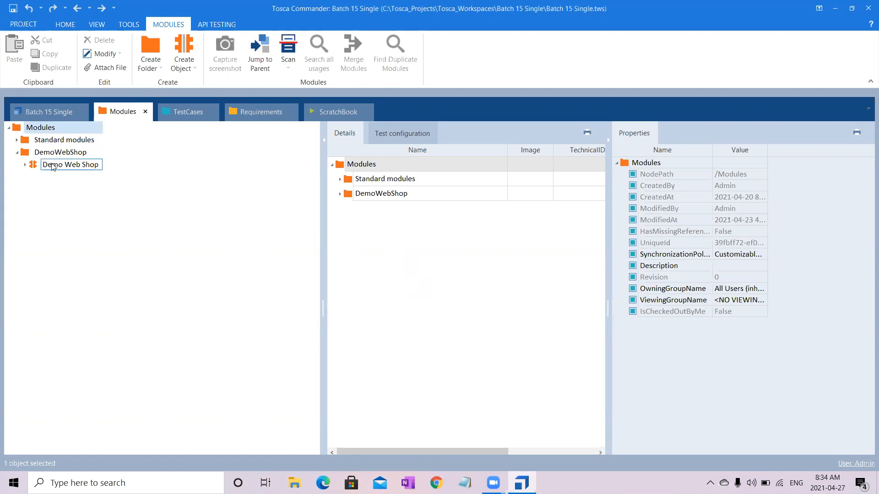
- Switch to Chrome and load the demowebshop.tricentis.com site
click(436, 483)
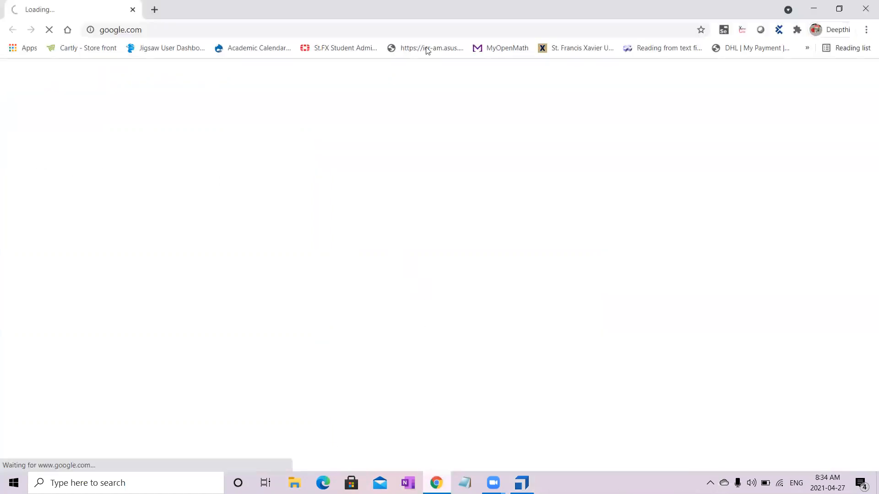
click(361, 35)
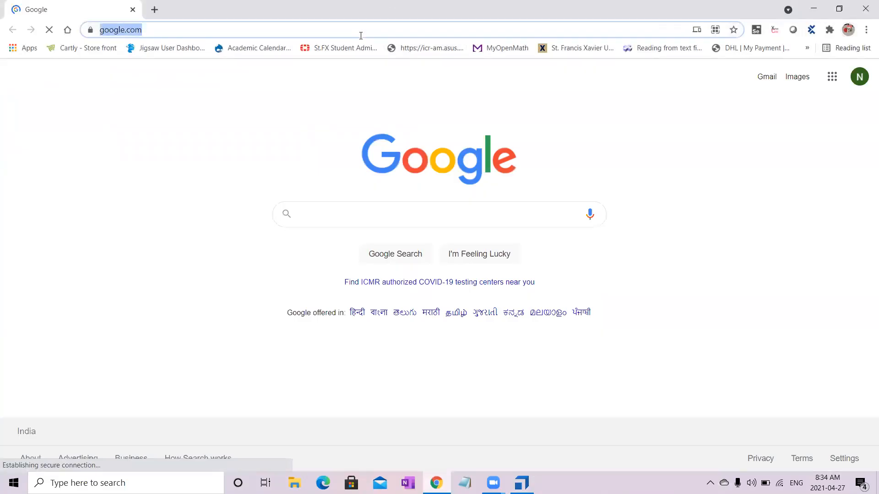
text(demowebshop.tricentis)
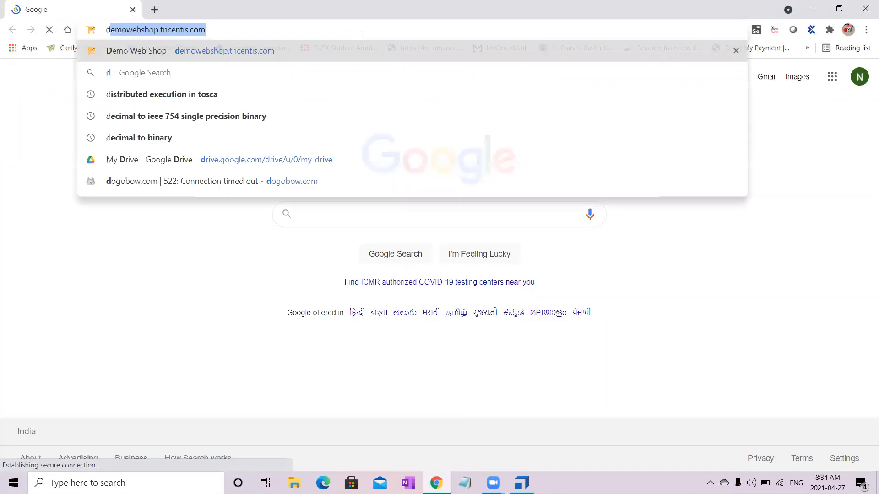
key(Return)
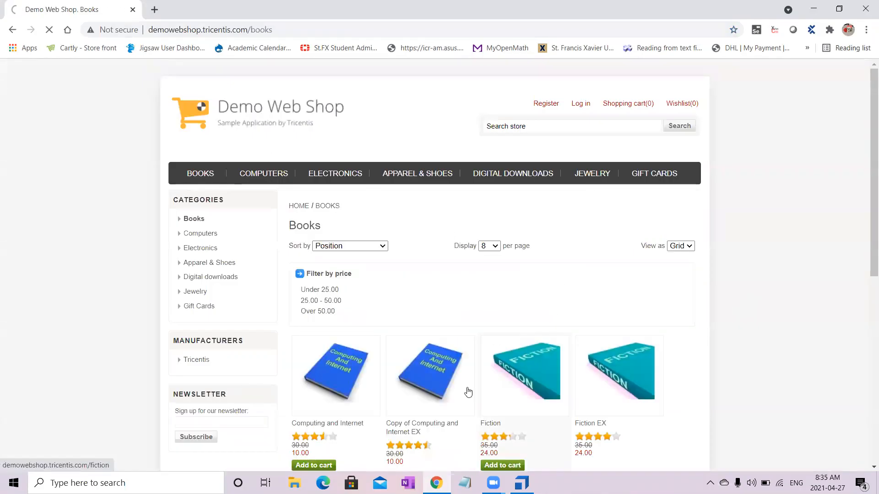
- Switch back to Tosca Commander and start an HTML scan for the DemoWebShop module folder
click(522, 483)
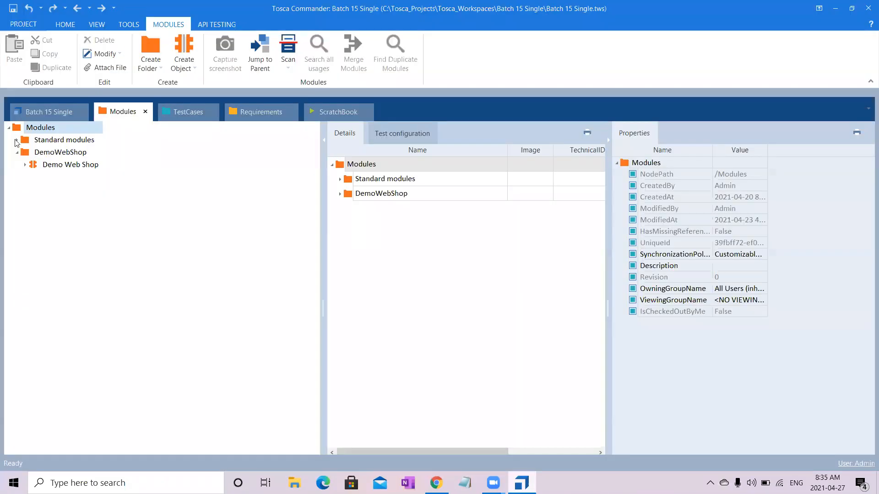
click(60, 154)
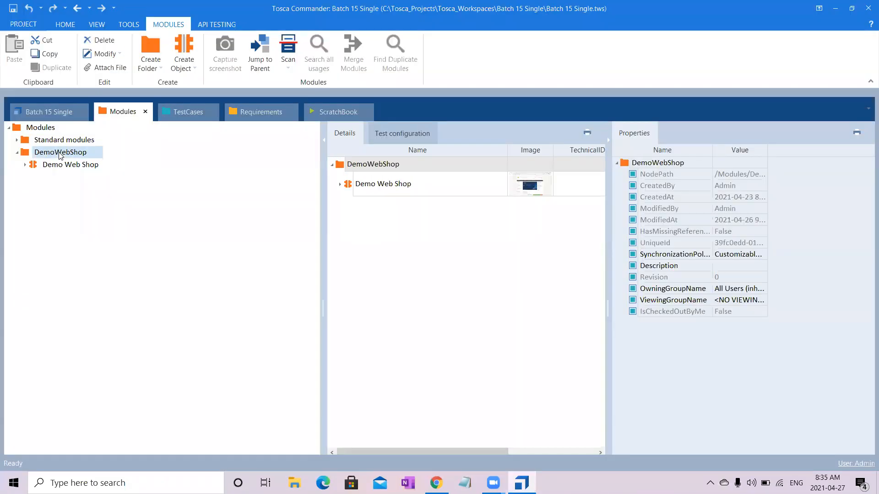
right_click(60, 156)
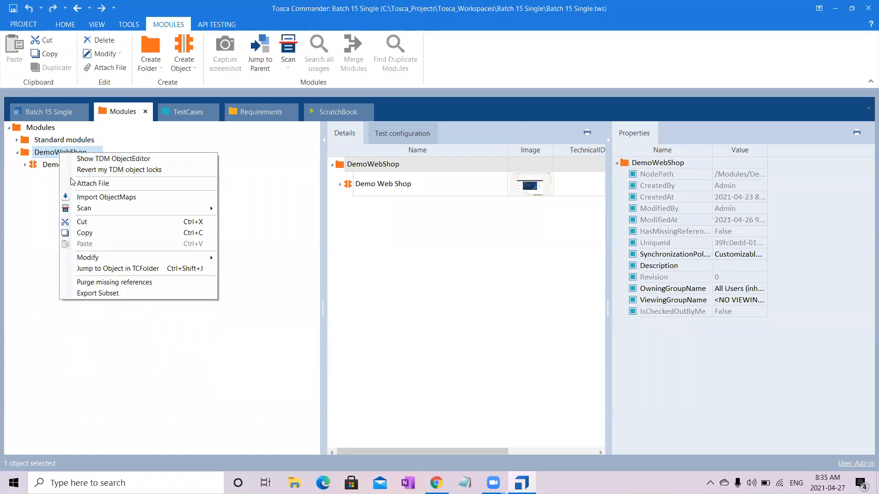
mouse_move(124, 212)
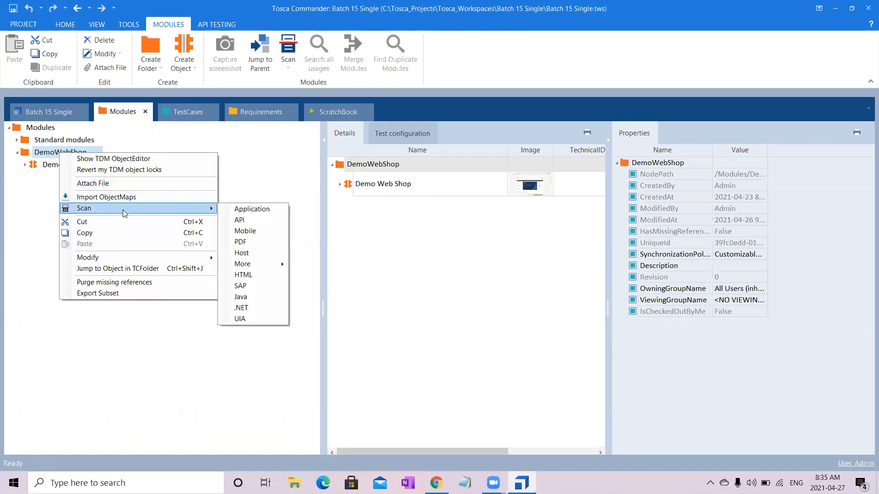
click(261, 279)
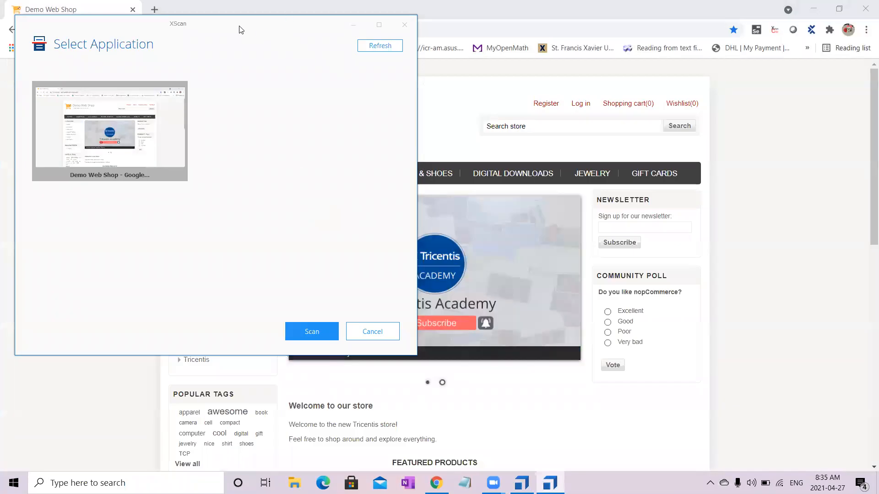
- Scan the Demo Web Shop browser window and move the XScan window clear of the shop's navigation links
drag(239, 26, 567, 65)
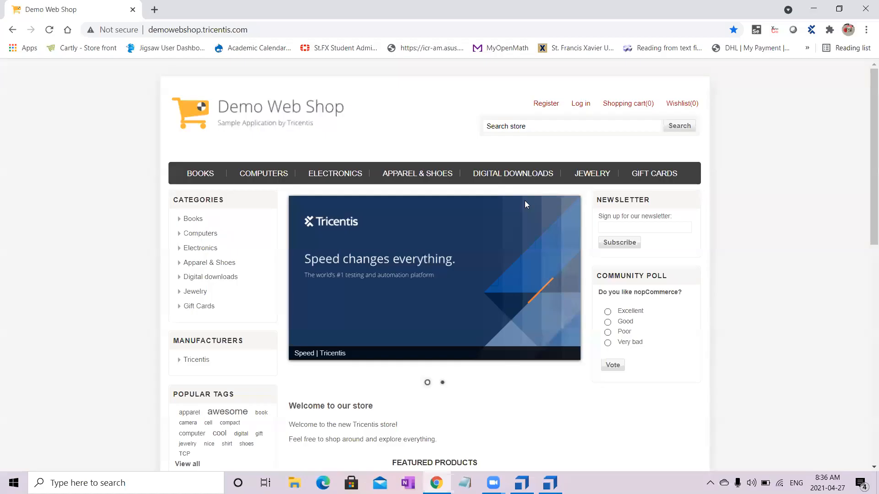
double_click(449, 185)
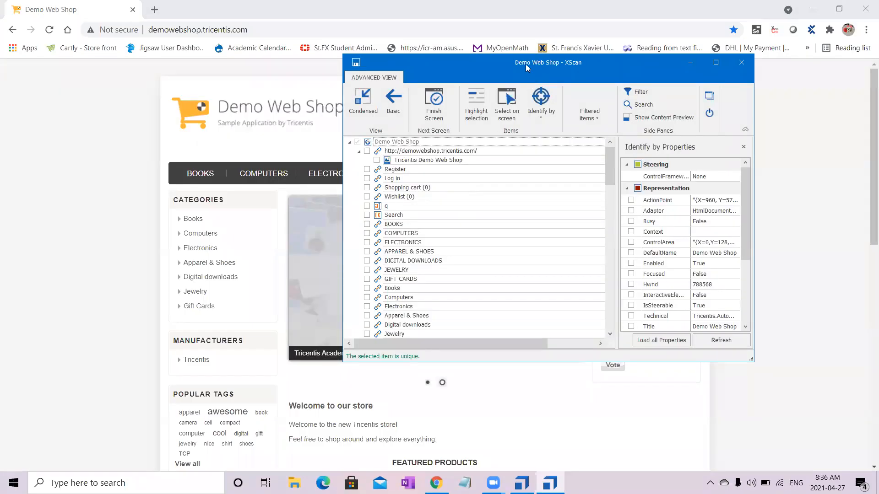
drag(528, 67, 648, 148)
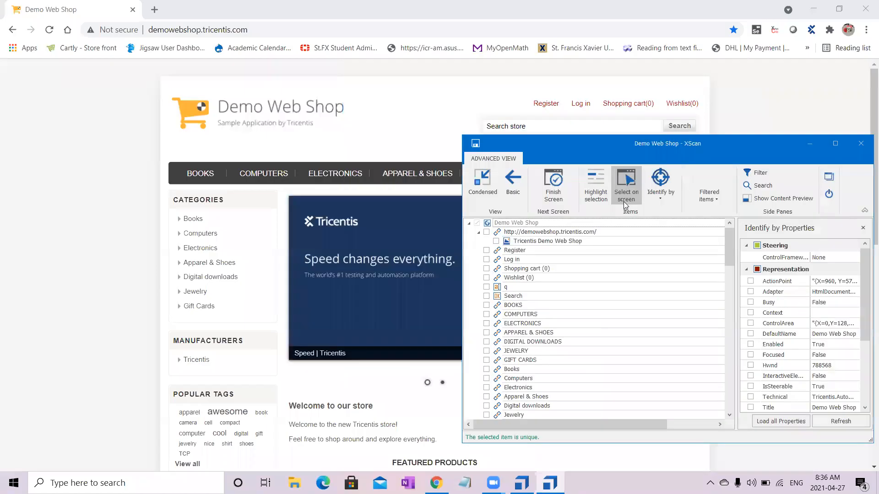
- Select the BOOKS, COMPUTERS, ELECTRONICS, Register and Log in links directly on the web page for the module
click(625, 205)
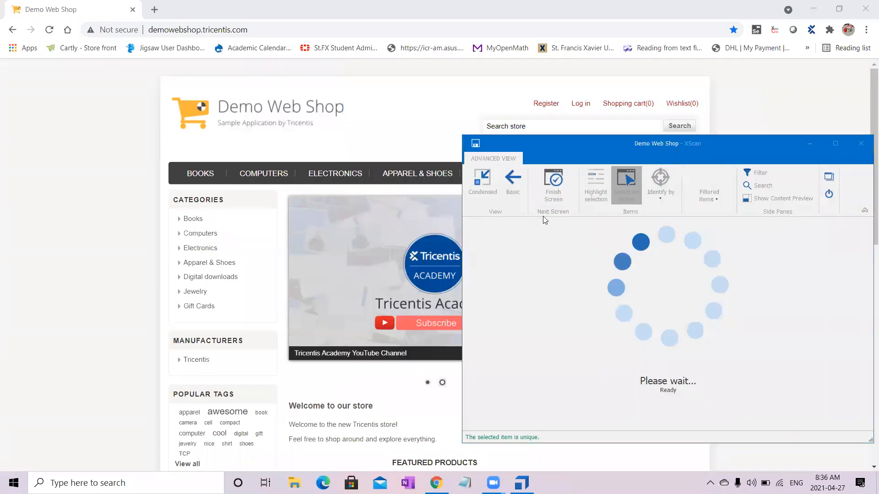
mouse_move(277, 200)
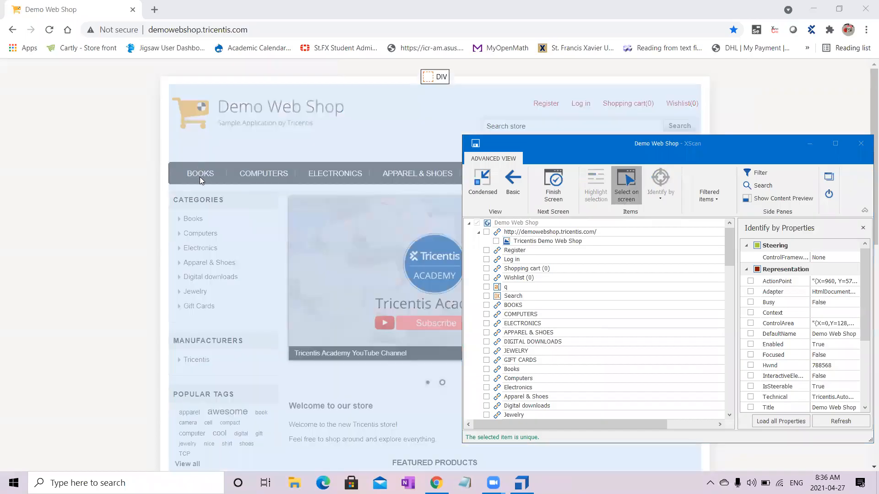
click(200, 176)
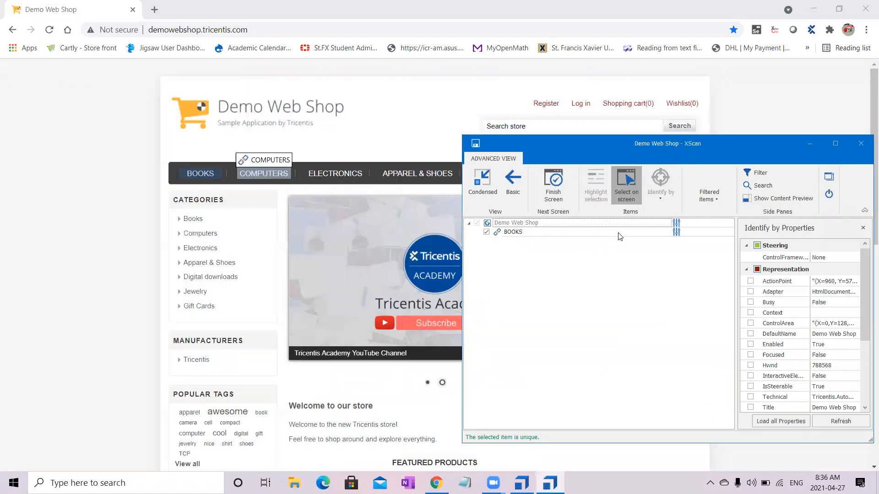
click(627, 191)
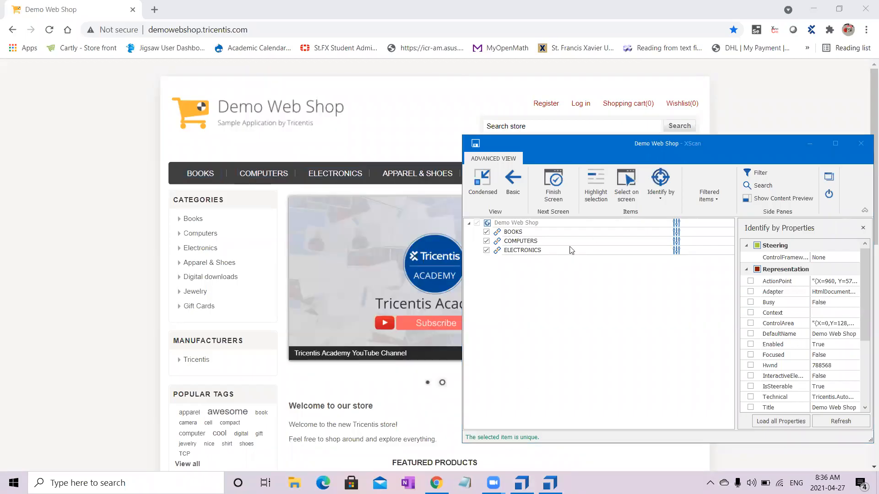
click(634, 190)
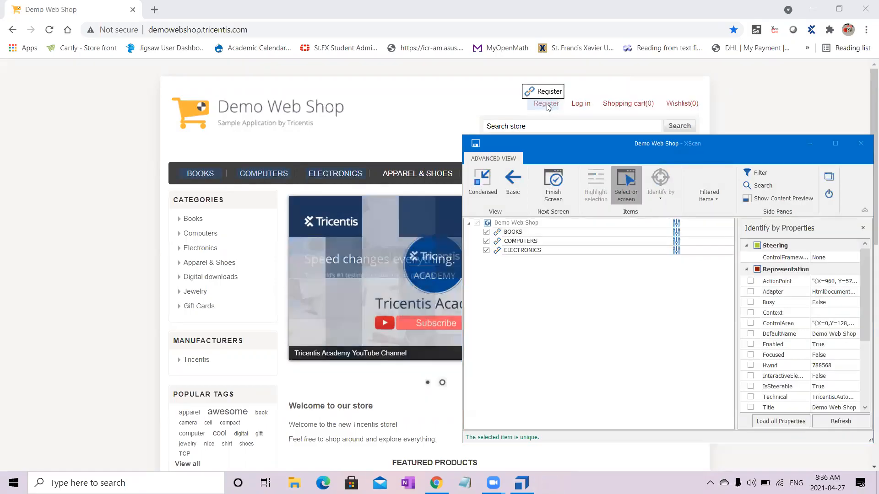
click(580, 108)
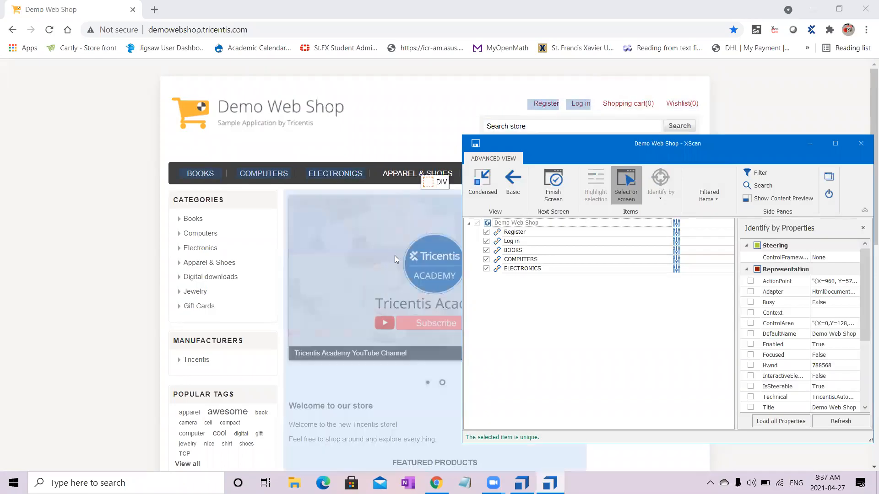
- Add the popular tags apparel, awesome and book and the Tricentis manufacturer link to the scanned items
click(190, 412)
click(223, 414)
click(261, 412)
click(196, 360)
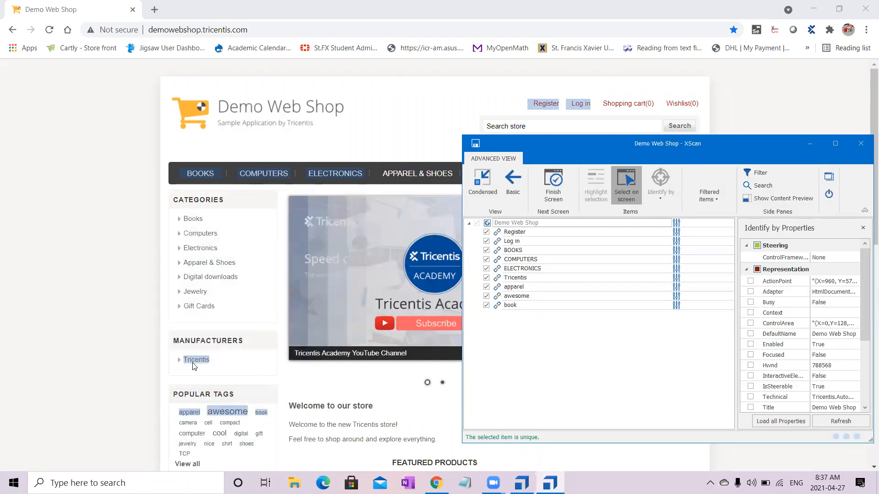
- Add the Gift Cards, Jewelry, Digital downloads and Apparel & Shoes category links, Manufacturers block, welcome paragraph, and cool and shoes tags
click(198, 306)
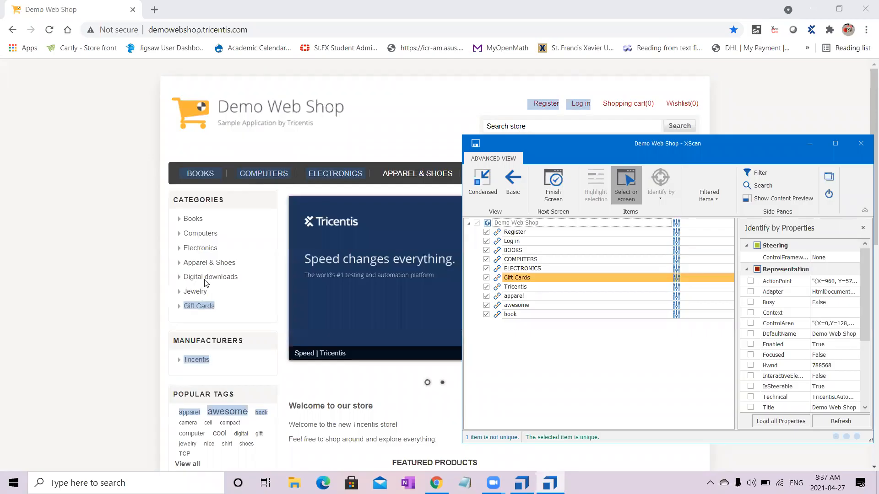
click(207, 265)
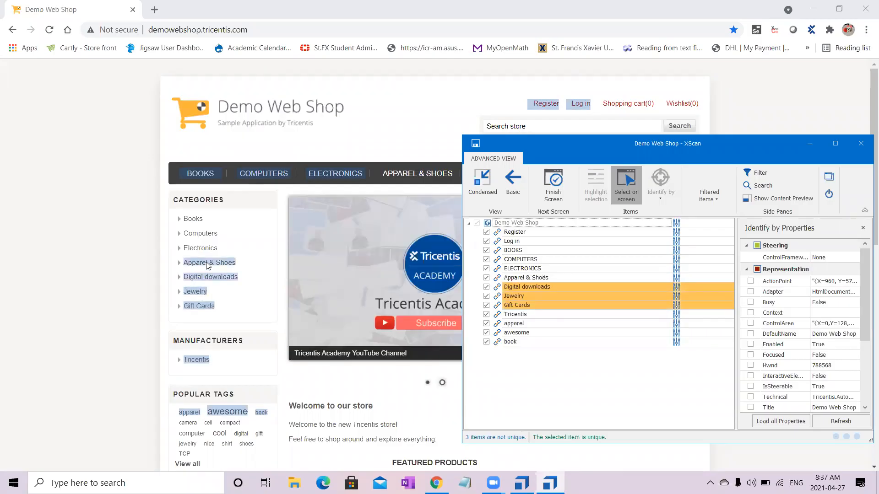
click(332, 427)
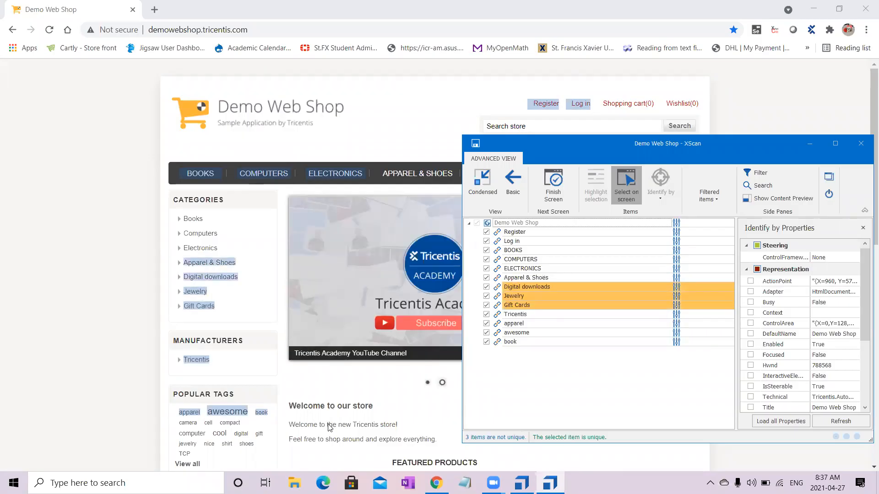
click(224, 435)
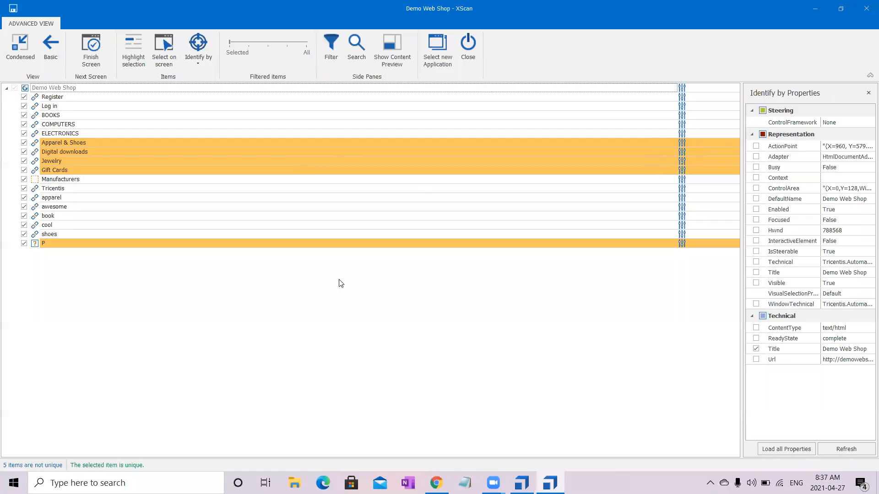
- Examine the identification properties of the non-unique Apparel & Shoes item and compare it with the web page
click(271, 145)
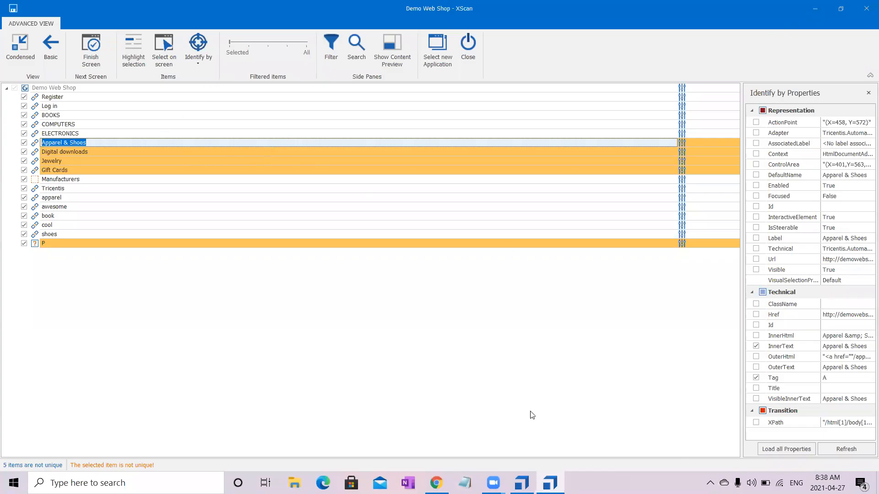
key(alt+Tab)
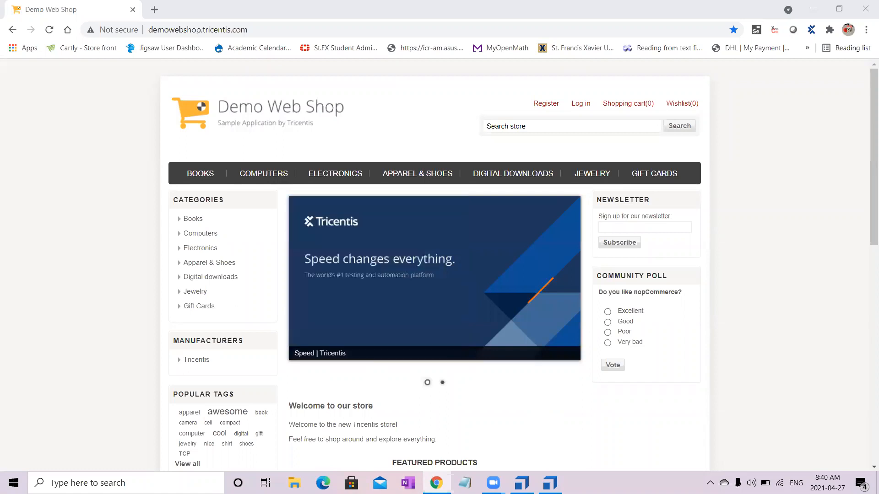
click(551, 483)
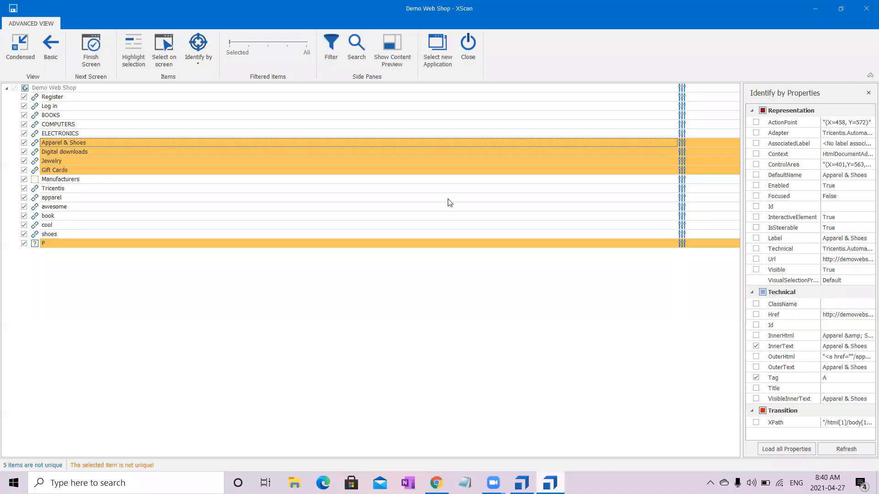
click(459, 141)
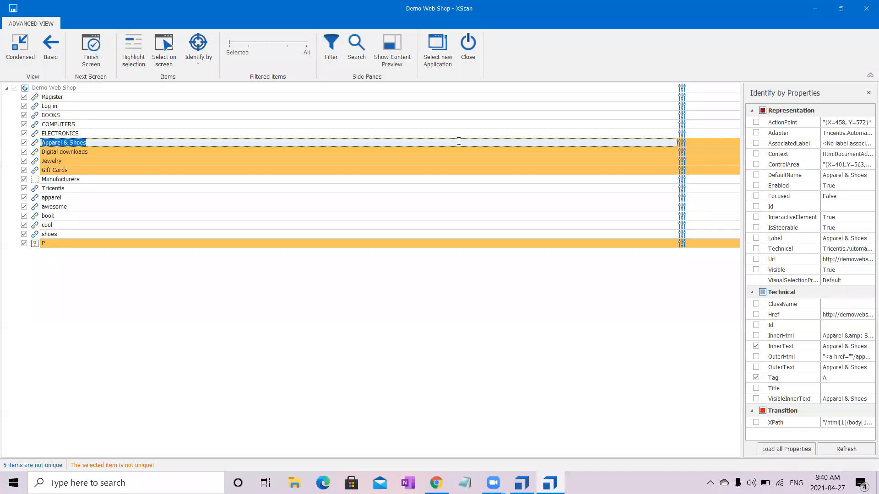
click(824, 376)
- Clear the InnerText property for the Apparel & Shoes item and identify it by its index
click(201, 63)
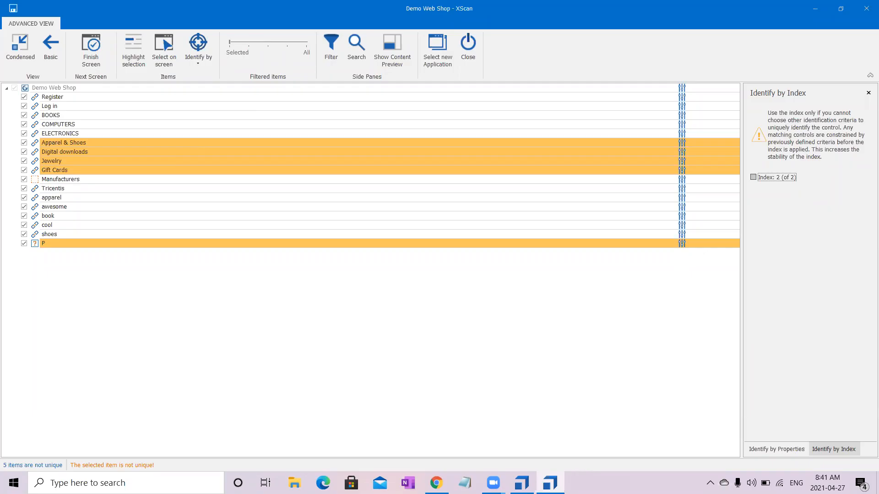
click(757, 344)
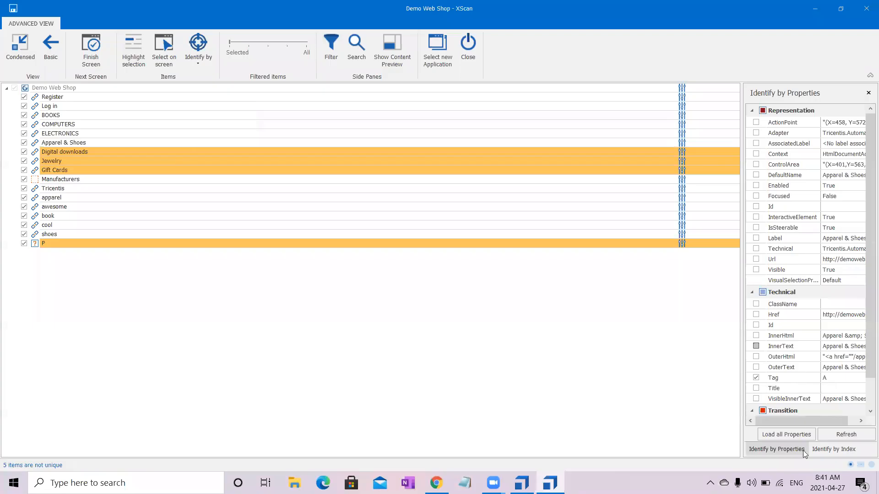
click(838, 452)
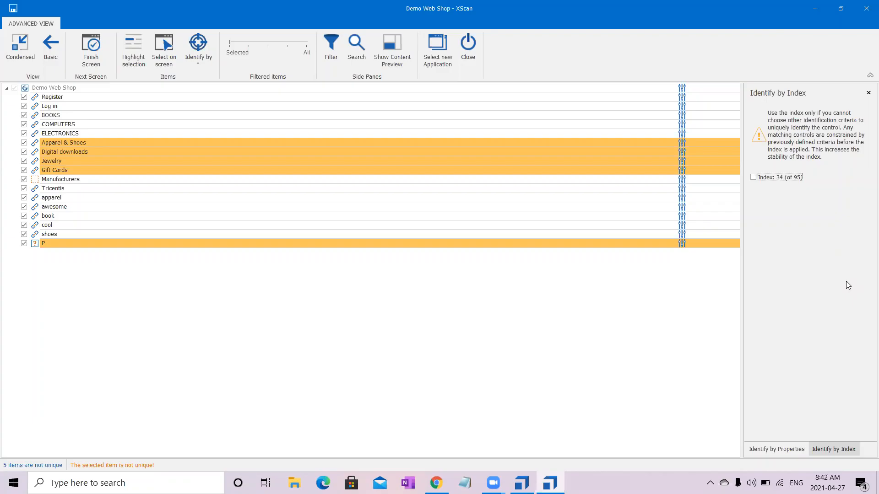
click(753, 178)
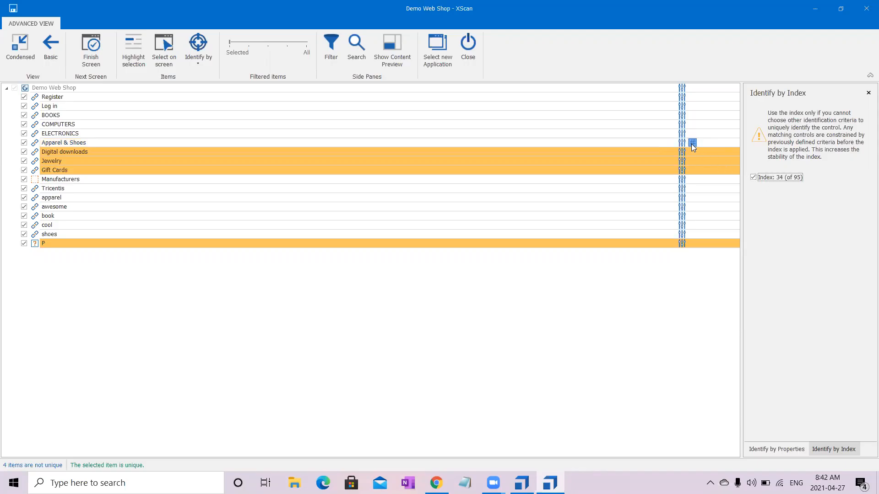
mouse_move(693, 147)
- Check the Digital downloads item's identification properties, keep them, and additionally identify it by its index, 2 of 2
click(629, 152)
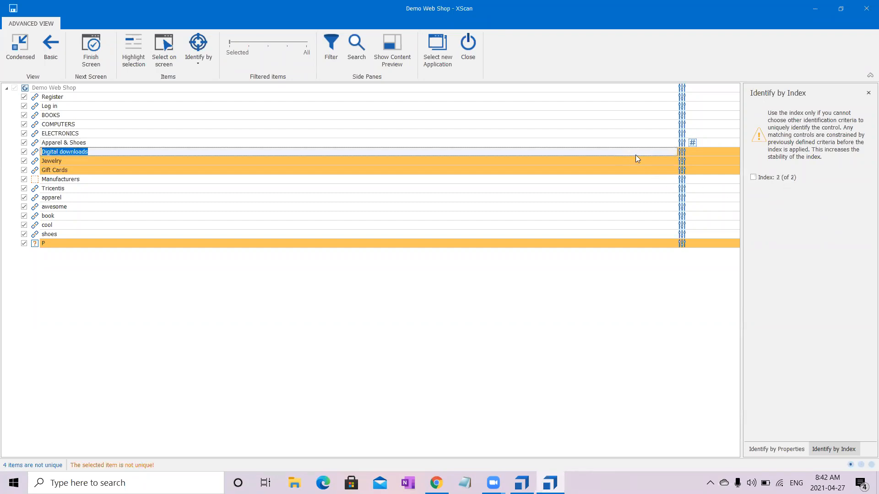
click(771, 449)
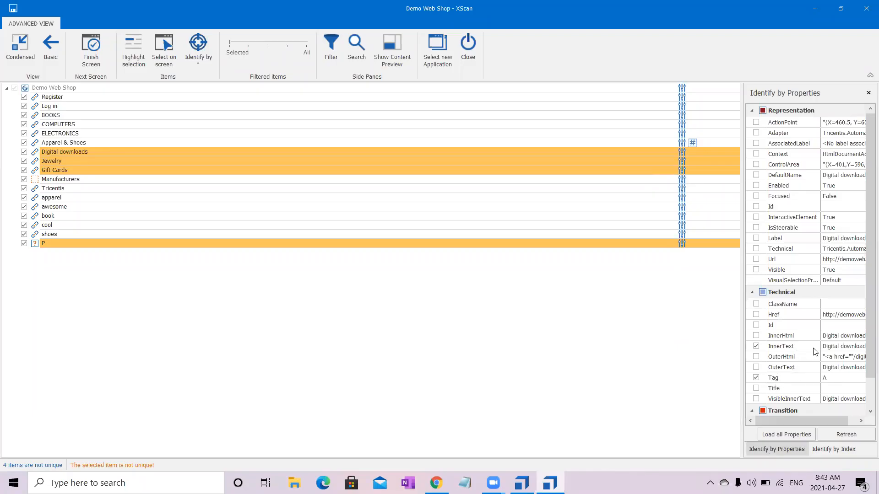
click(845, 451)
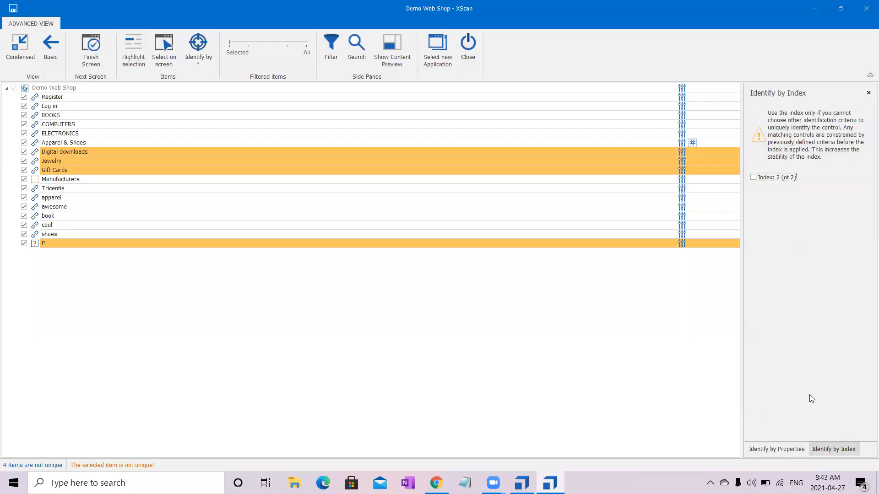
click(646, 154)
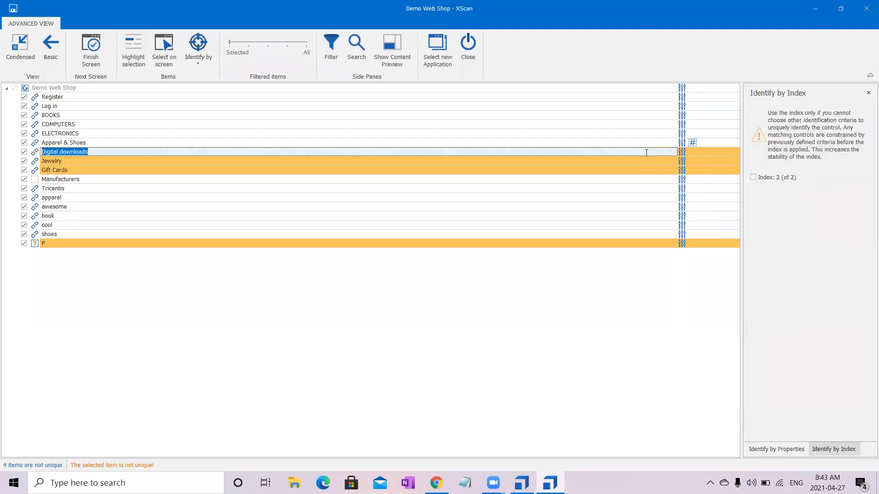
click(753, 177)
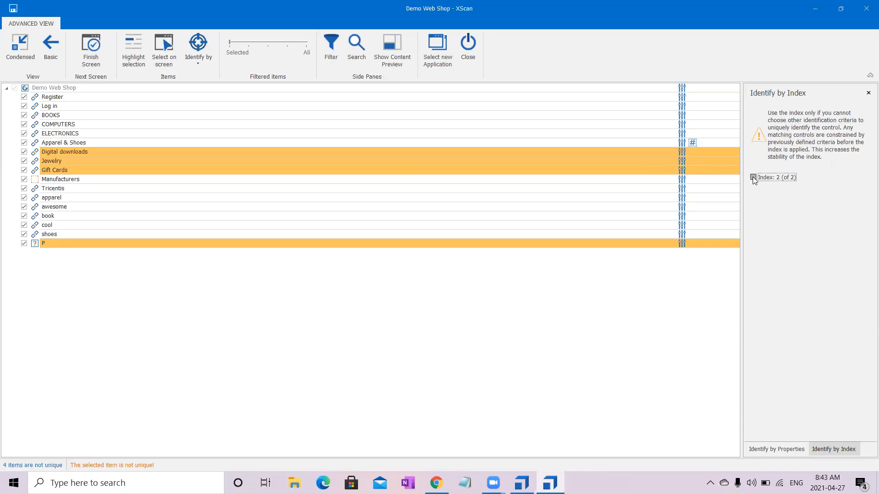
click(643, 152)
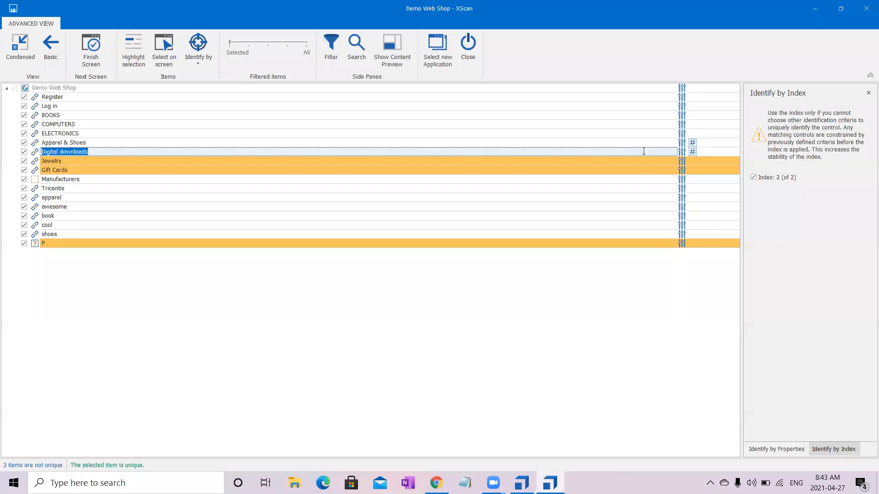
- Review the identification properties of the non-unique Jewelry item and choose identification by image for it
click(645, 162)
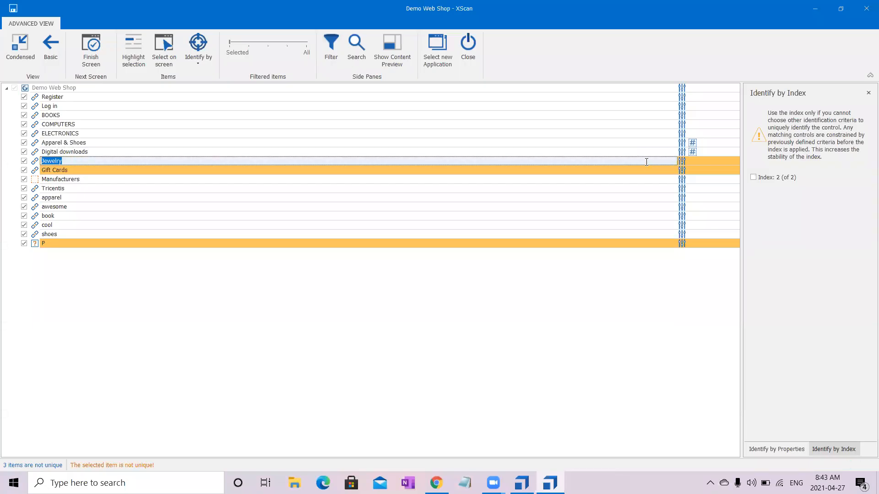
click(774, 449)
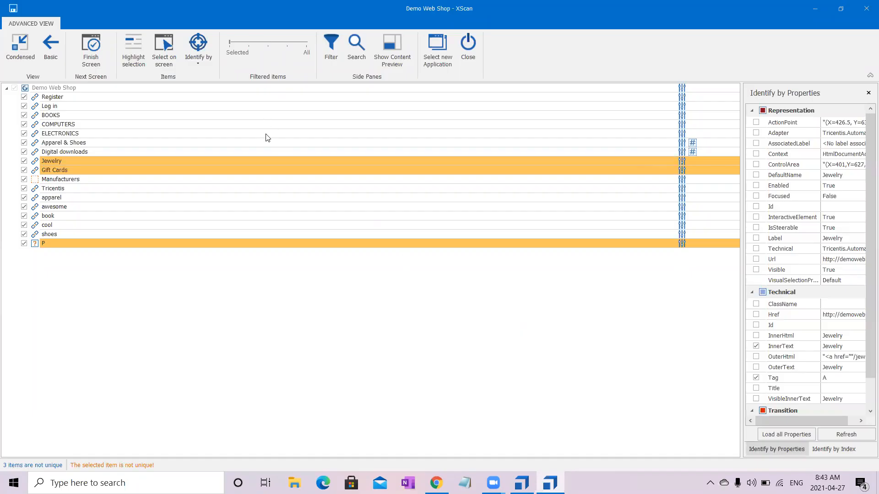
click(294, 159)
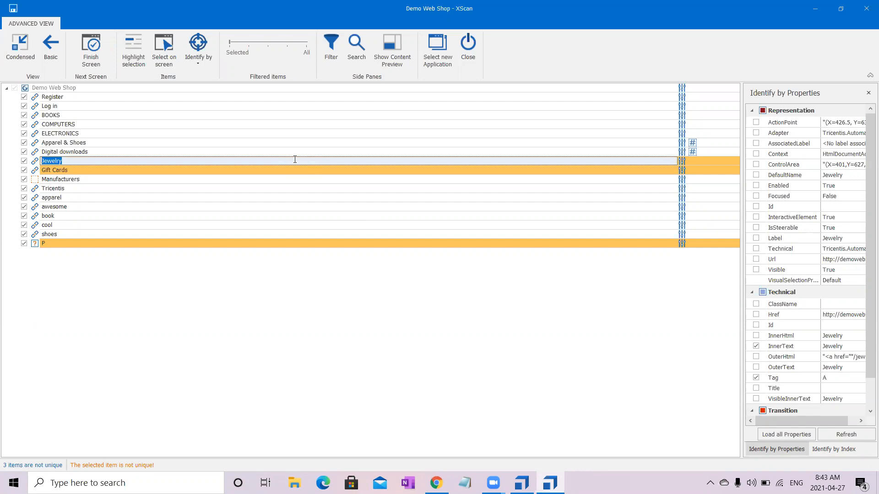
click(202, 63)
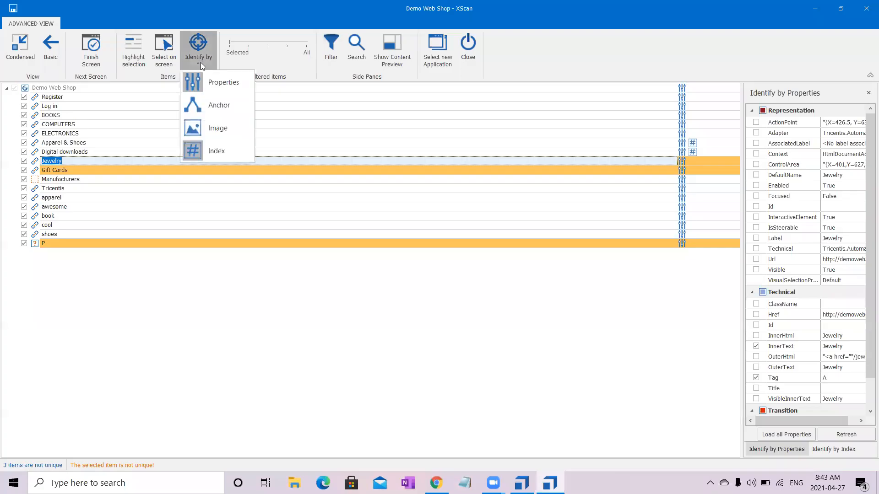
click(218, 129)
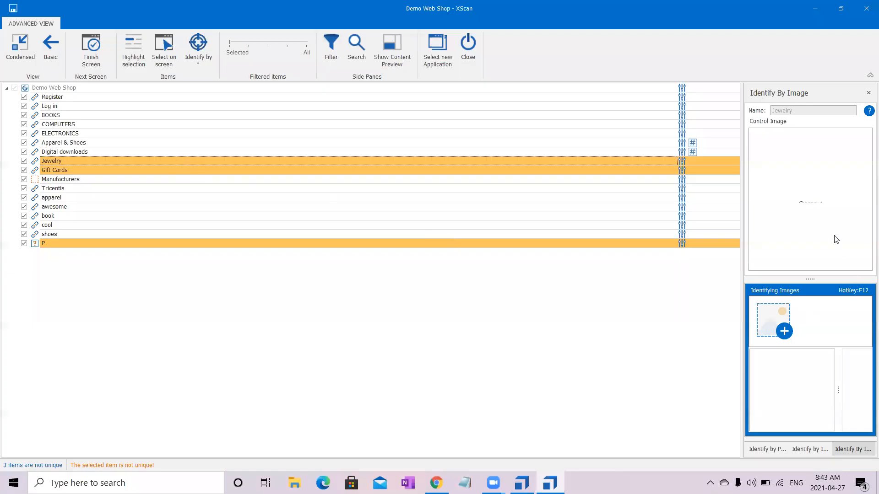
- Capture the area around the Jewelry link in the page's Categories list as identifying image, and decline image identification in the control search
click(785, 332)
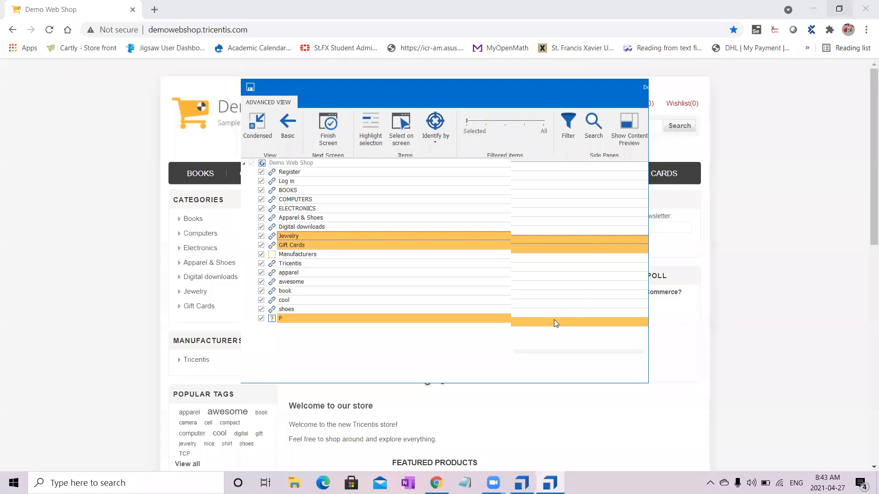
click(553, 312)
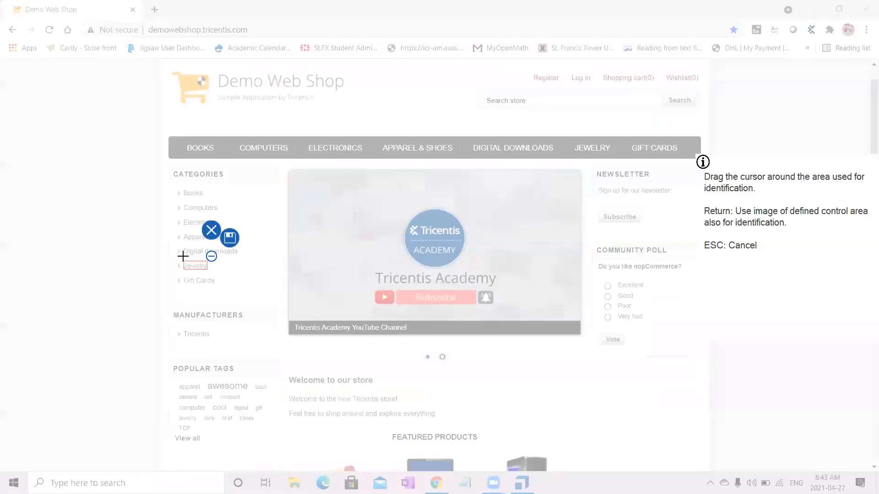
drag(181, 260, 218, 275)
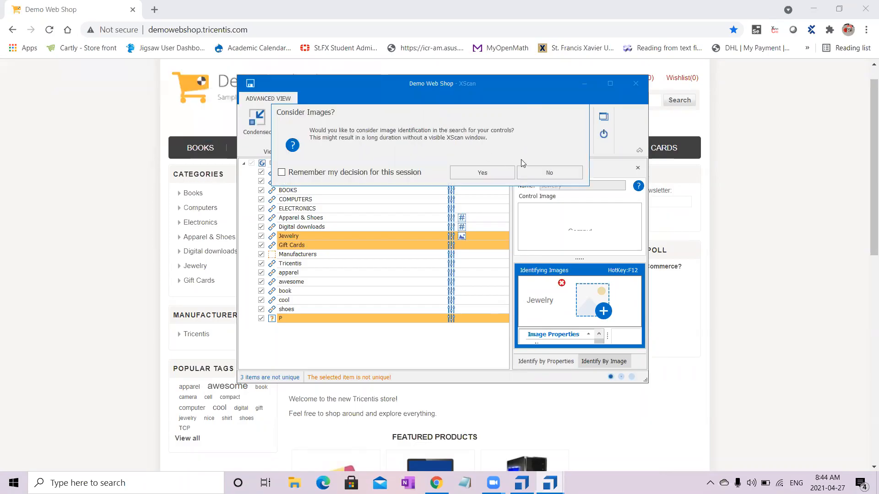
click(547, 173)
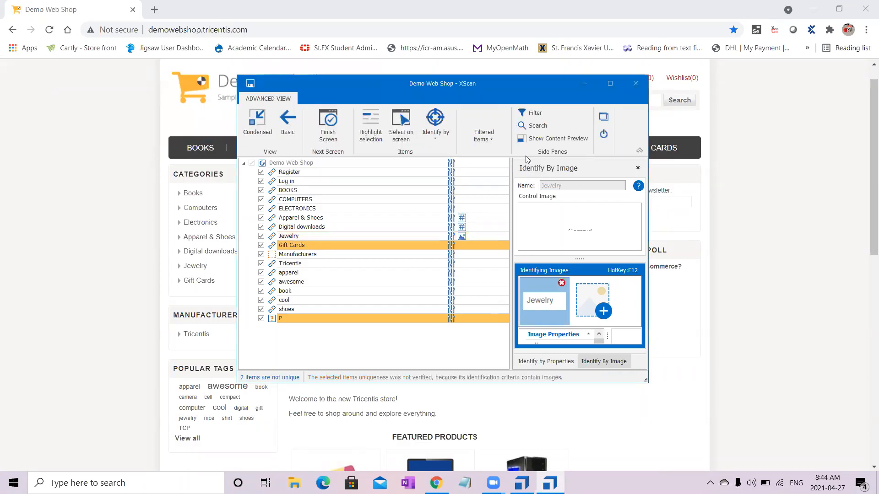
- Examine the captured Jewelry image's screen resolution, accuracy, method and offset properties in the maximized scan window
click(490, 68)
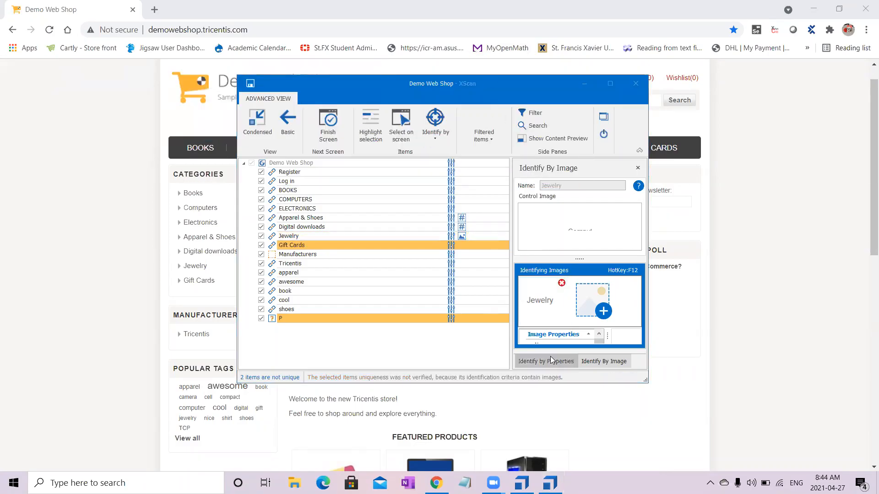
click(553, 303)
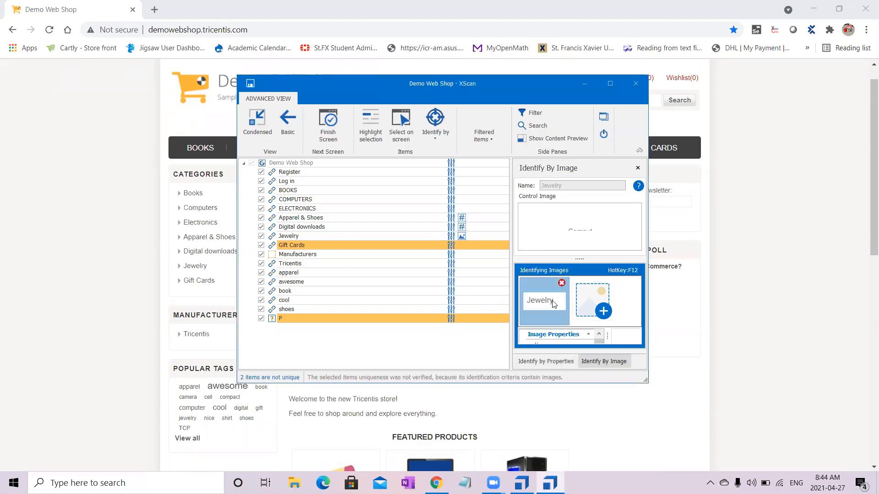
click(609, 85)
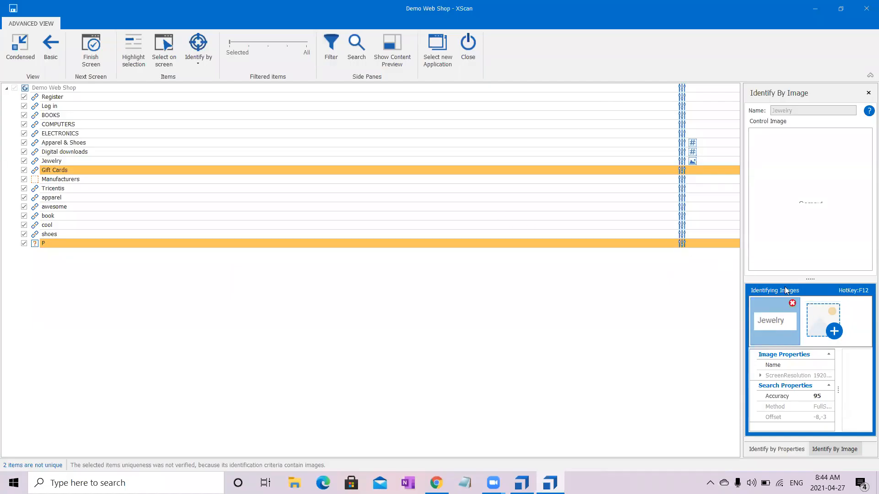
click(778, 398)
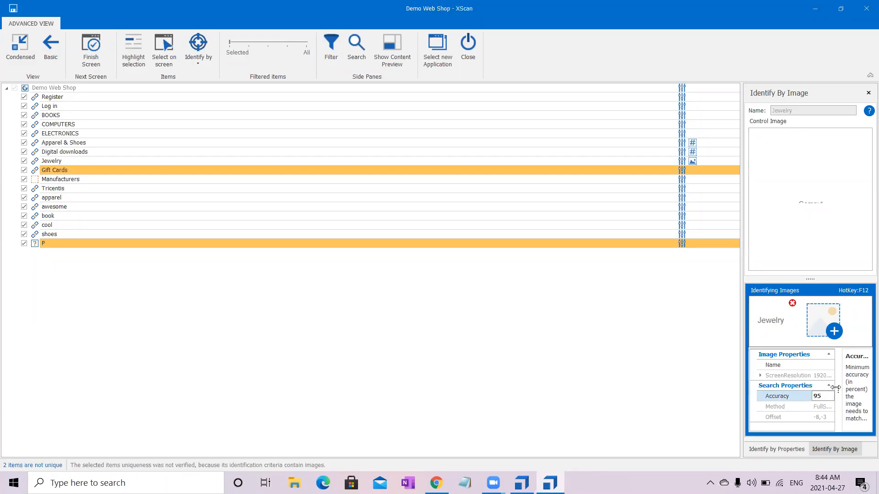
click(784, 376)
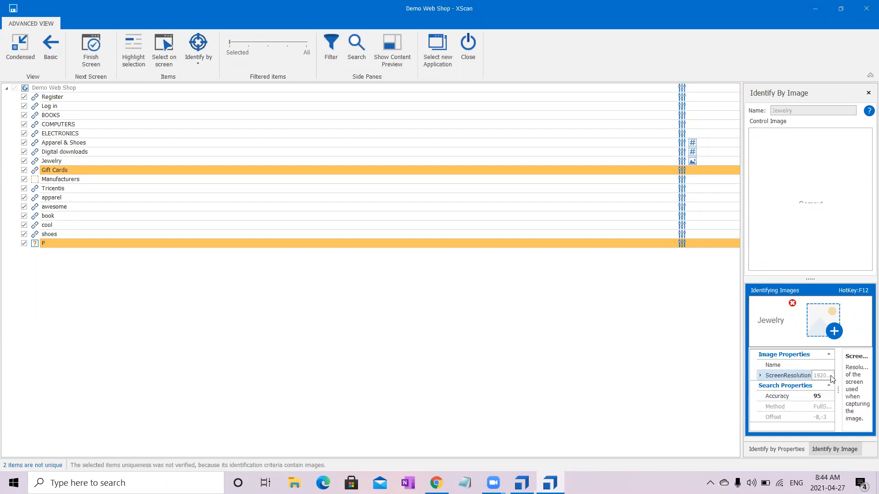
click(781, 397)
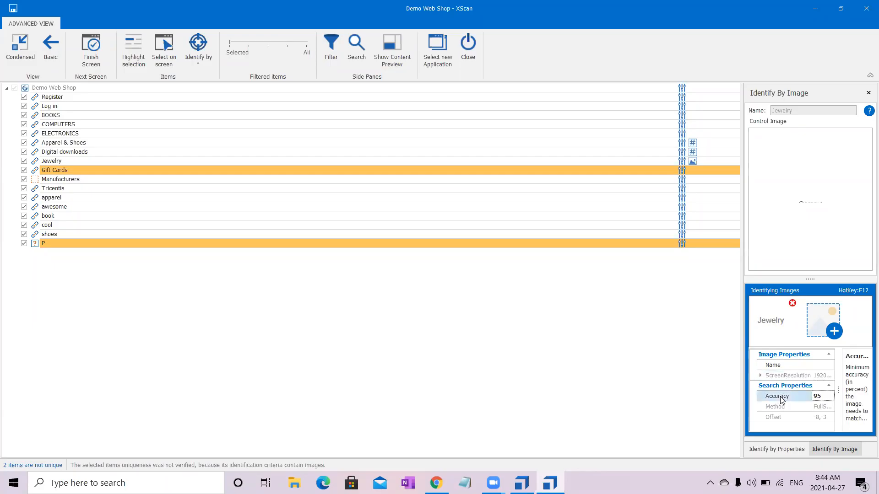
click(782, 407)
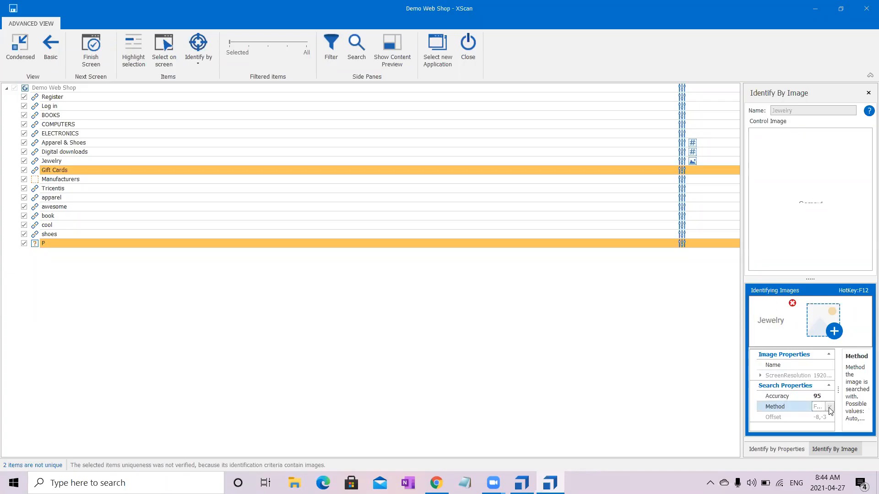
click(773, 418)
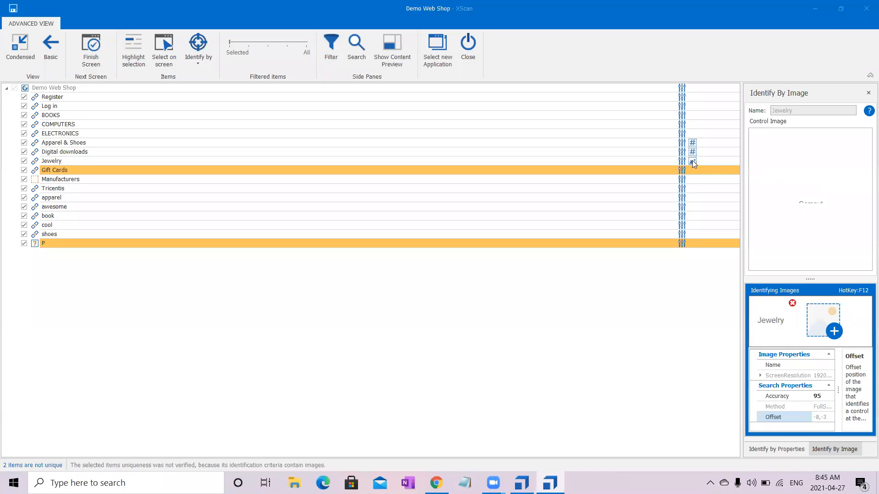
mouse_move(694, 163)
click(778, 320)
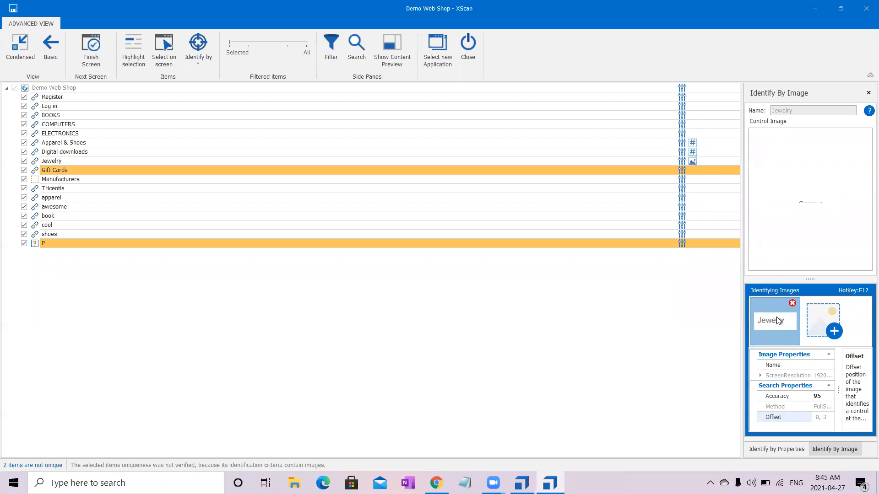
- Remove the non-unique Gift Cards and P items from the scanned selection
click(434, 169)
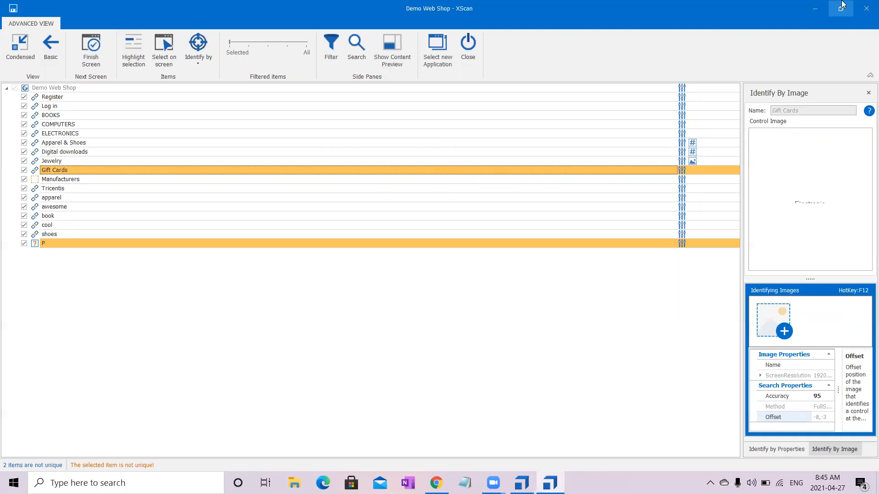
click(839, 6)
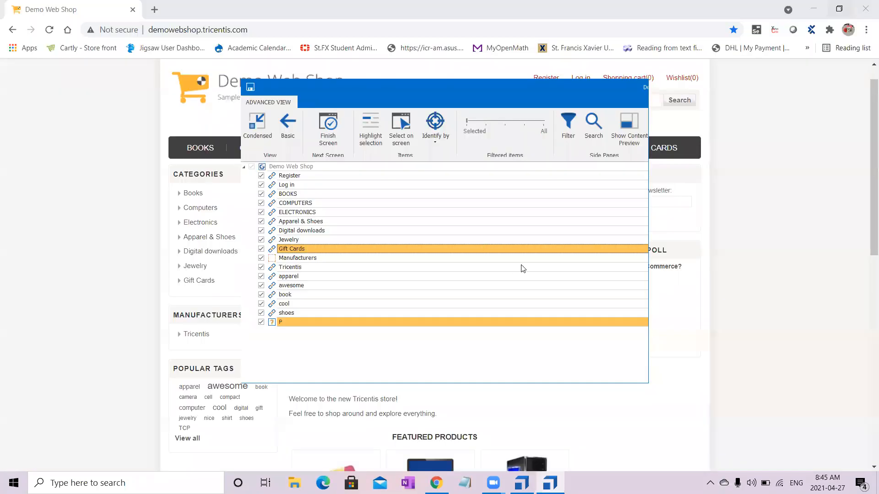
drag(544, 78, 643, 0)
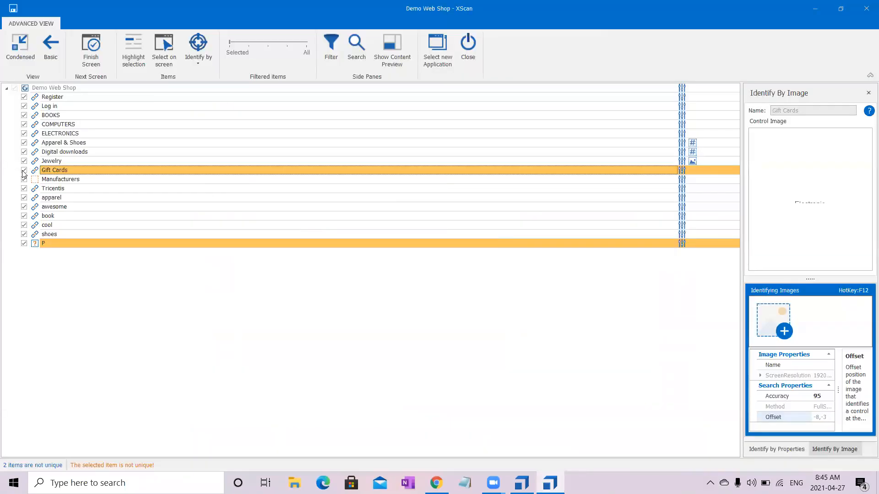
click(24, 170)
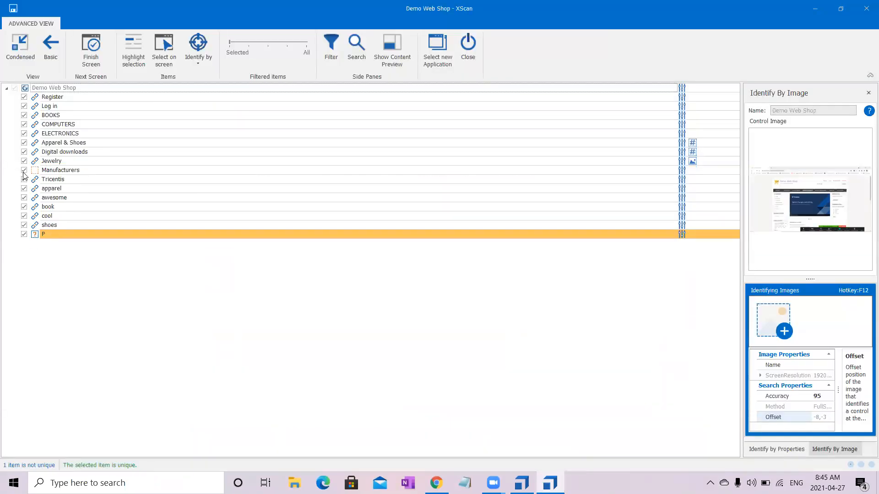
click(24, 234)
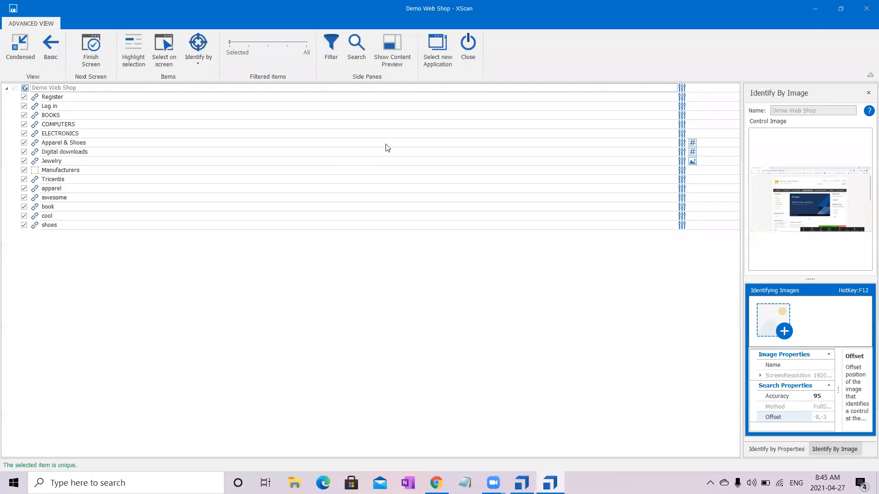
- Review the properties of Apparel & Shoes and Digital downloads, save the scanned screen as a module, and close the scan
click(455, 146)
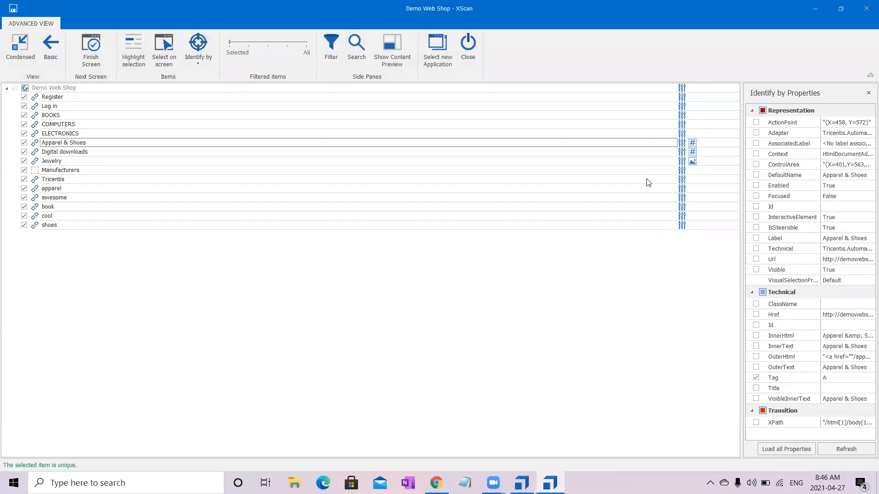
click(628, 151)
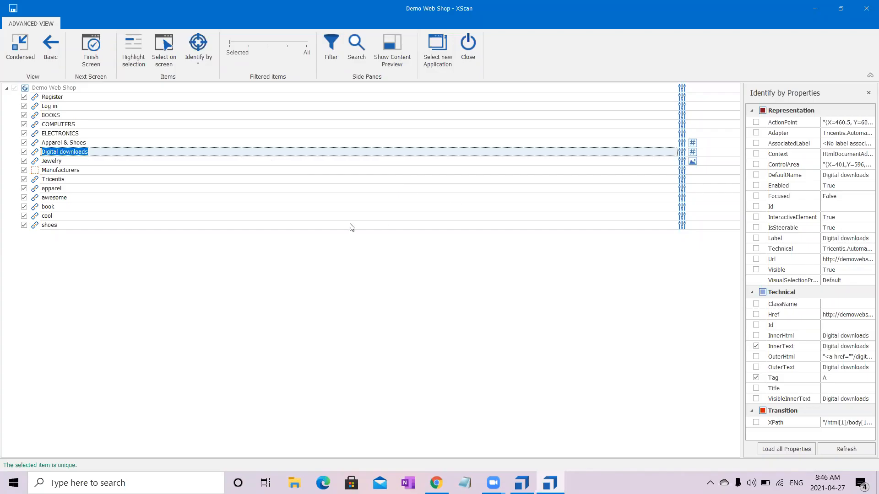
click(100, 65)
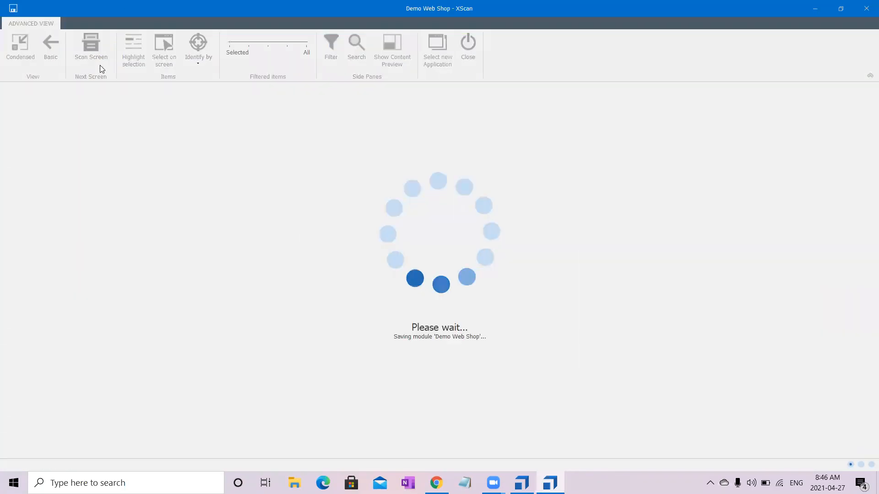
click(459, 58)
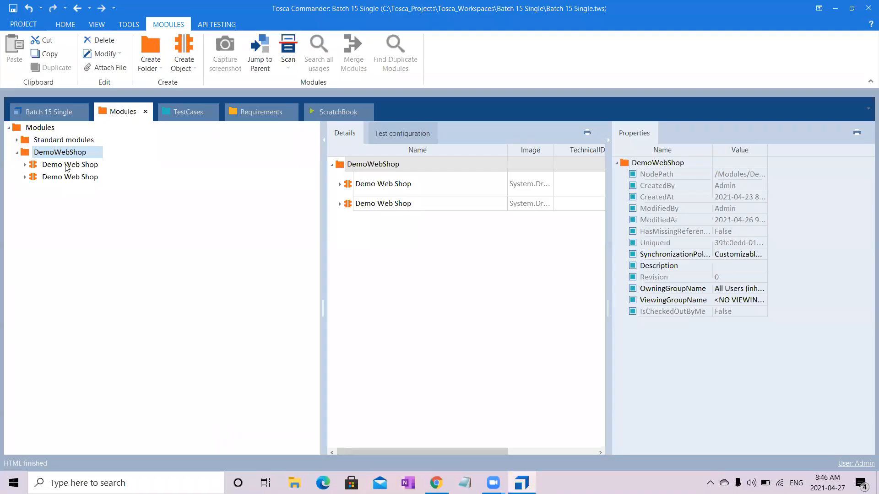
- Inspect the ConstraintIndex of the Apparel & Shoes attribute in the newly saved Demo Web Shop module
click(77, 177)
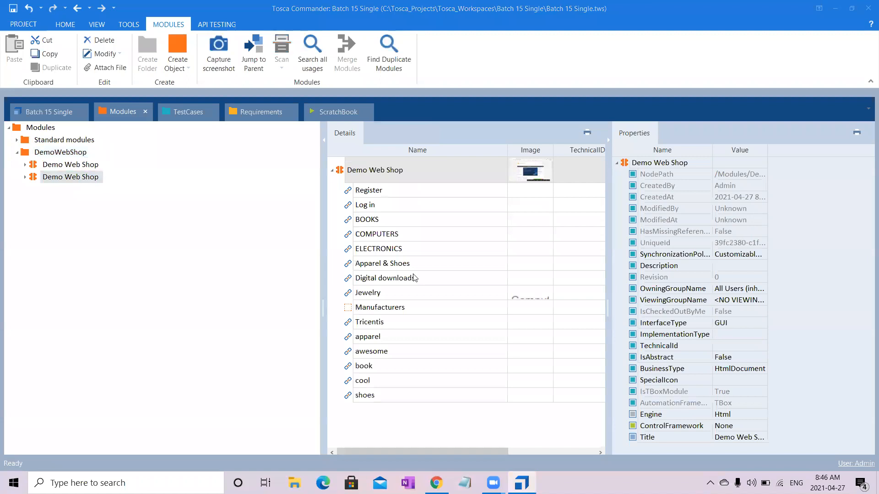
click(434, 267)
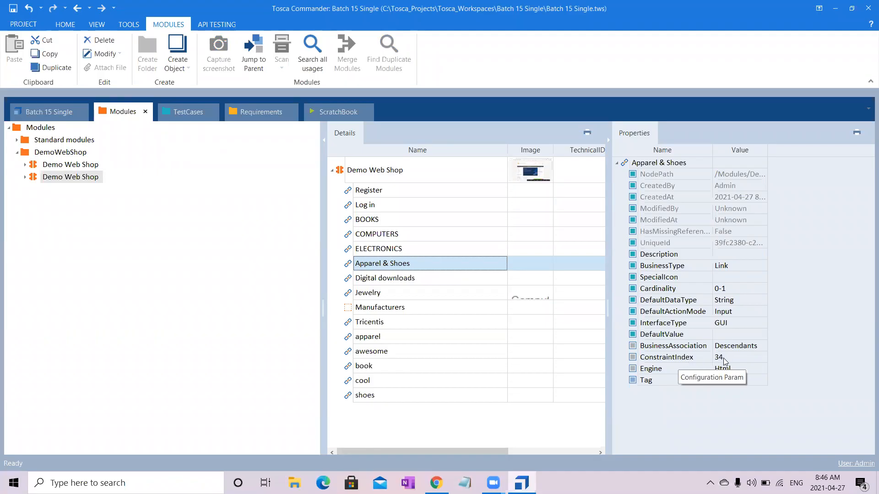
- Inspect the properties of the Digital downloads and Jewelry attributes, and glance at the shop page in Chrome before returning to Tosca Commander
click(454, 282)
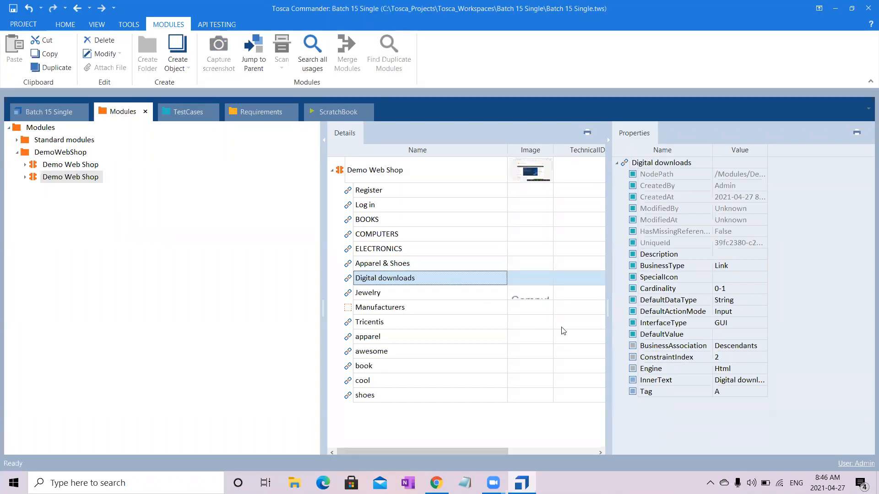
click(495, 300)
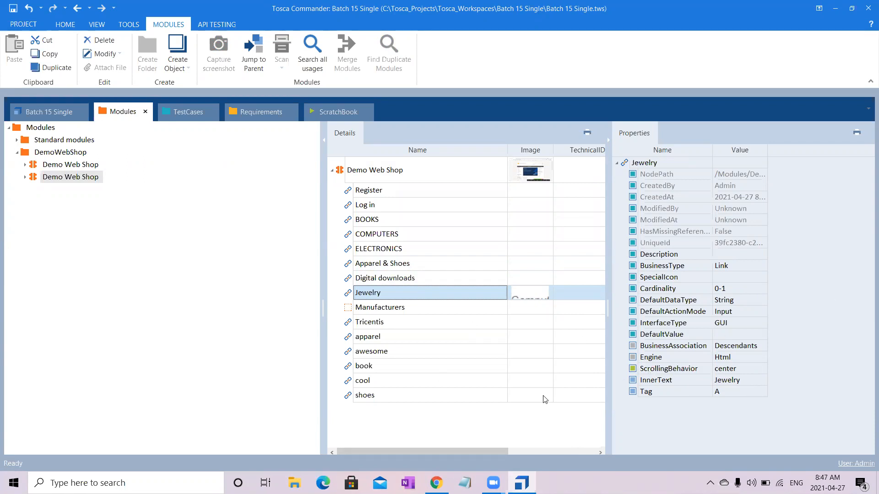
click(436, 483)
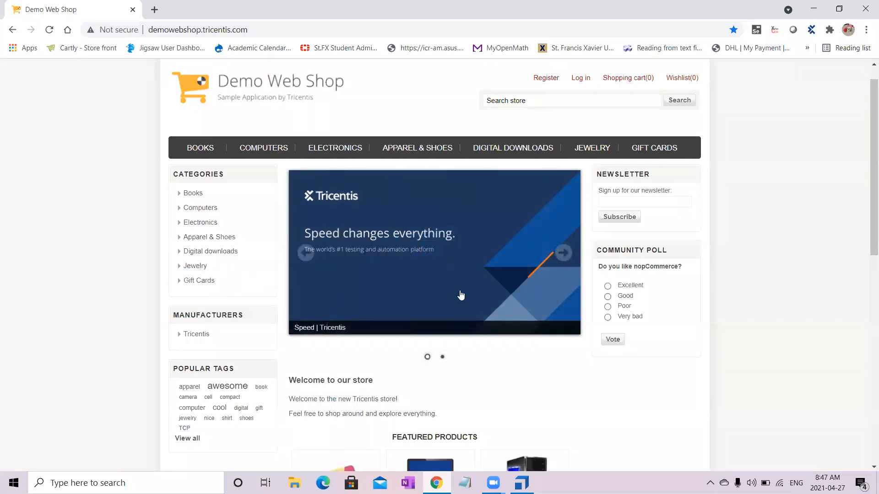
click(818, 5)
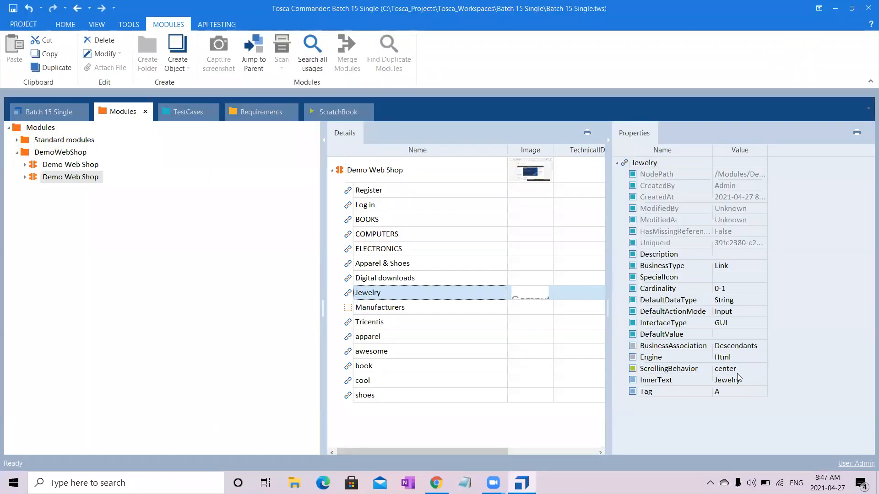
- View the captured image of the Jewelry attribute enlarged from the module details, and close it again
click(529, 300)
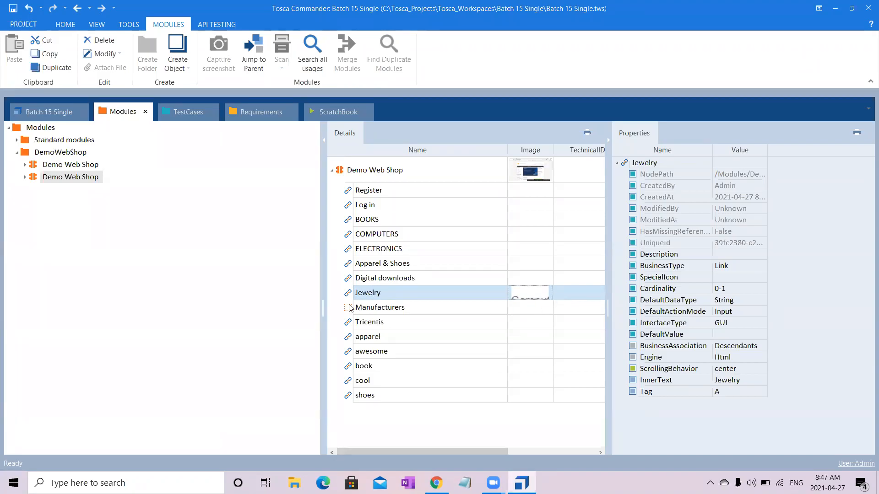
click(607, 138)
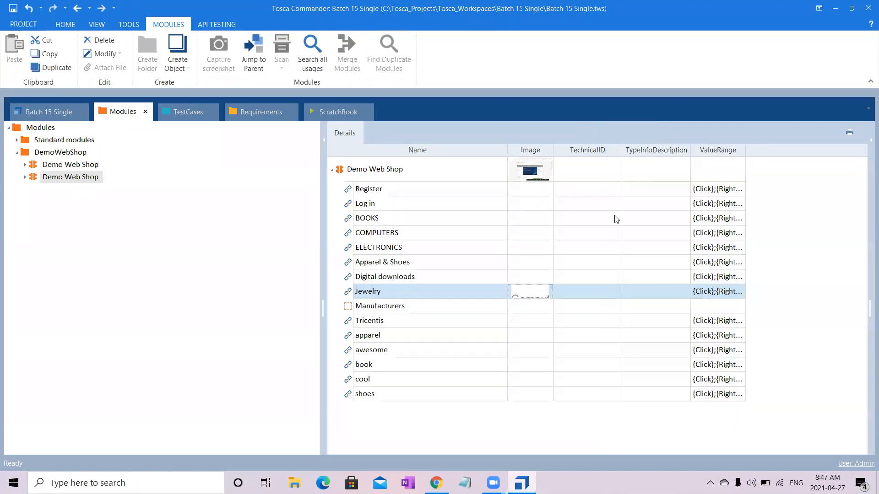
double_click(539, 297)
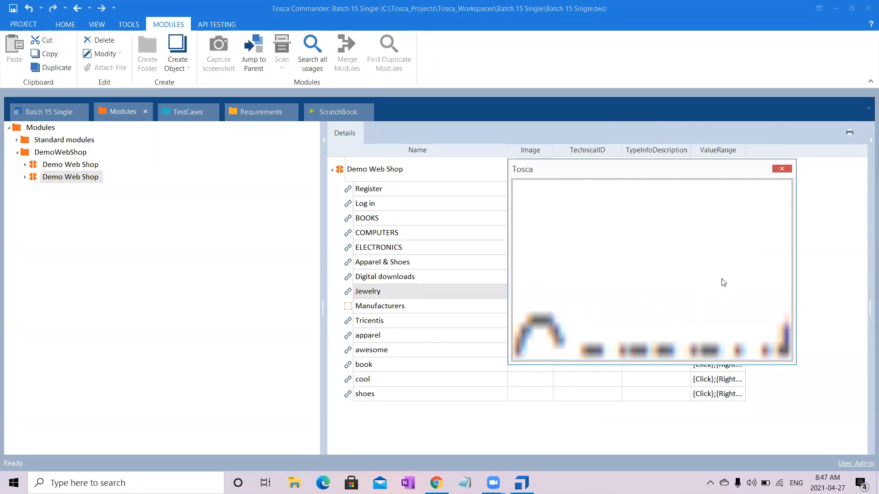
click(781, 168)
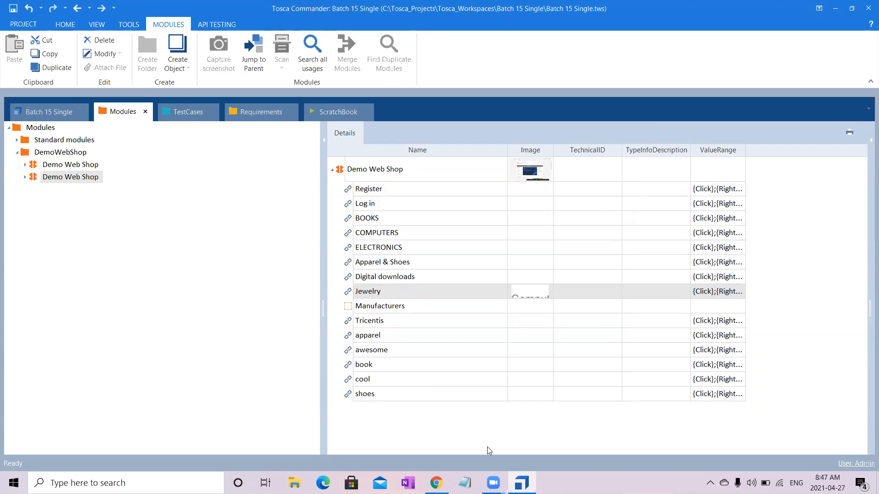
click(464, 482)
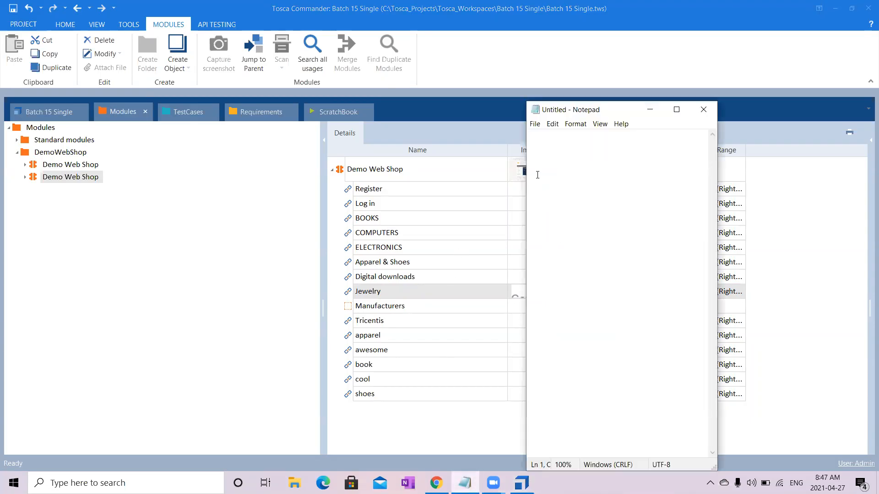
click(676, 109)
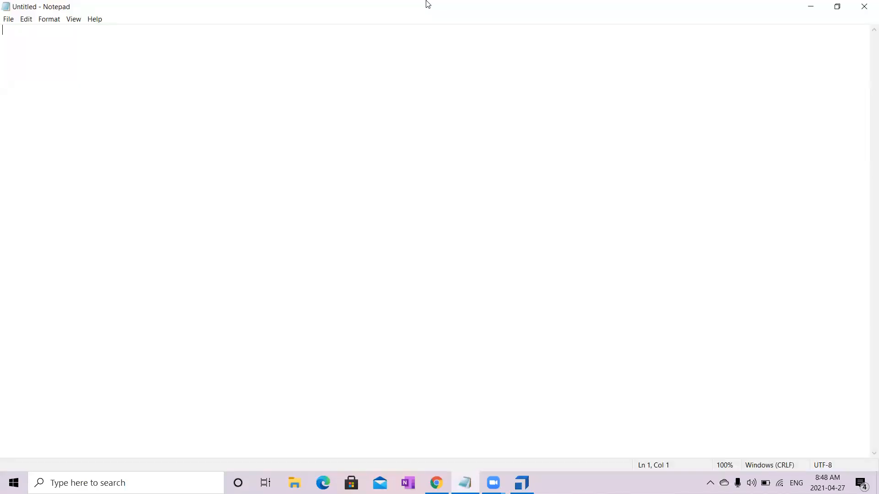
click(809, 7)
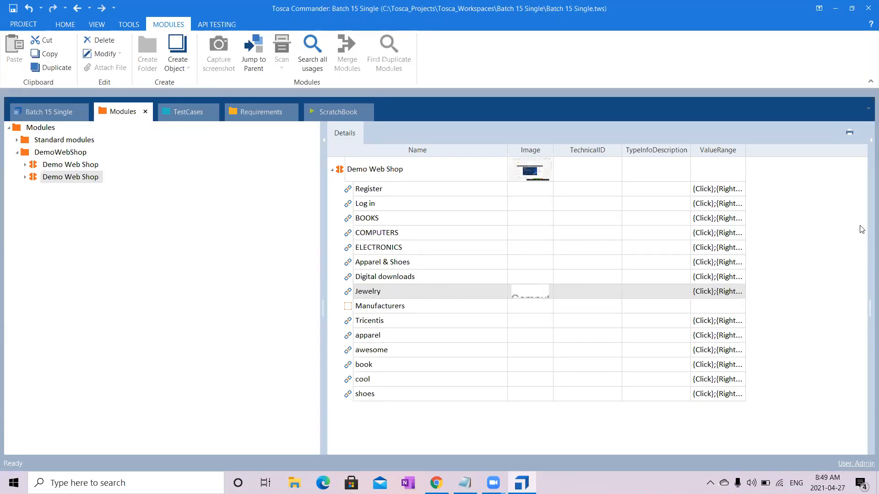
- Set the ConstraintIndex of the Apparel & Shoes attribute to 40
click(865, 143)
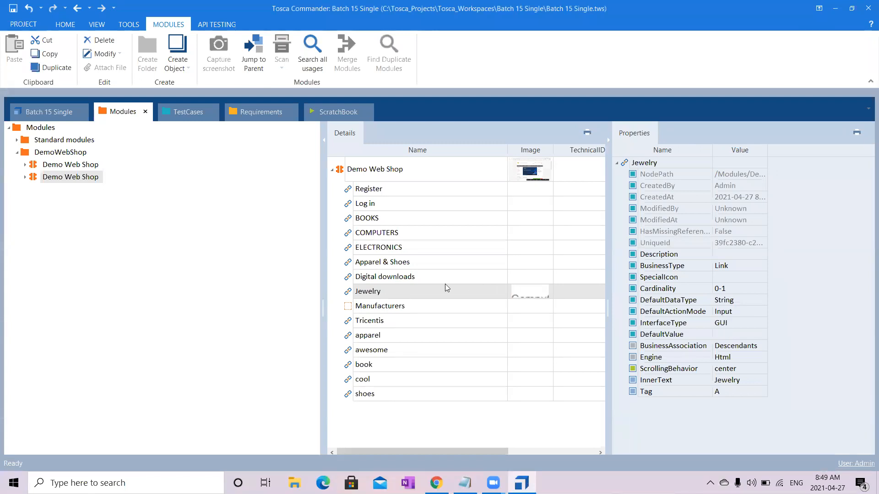
click(431, 267)
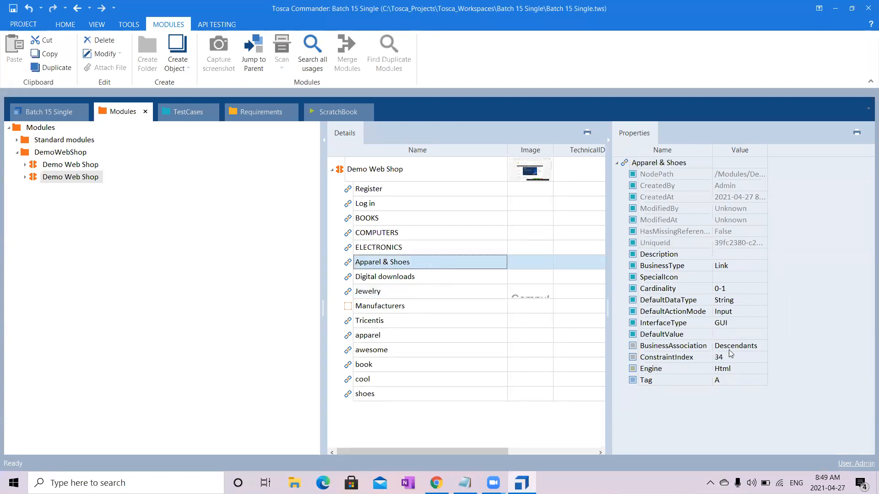
click(735, 357)
key(BackSpace)
key(BackSpace)
text(40)
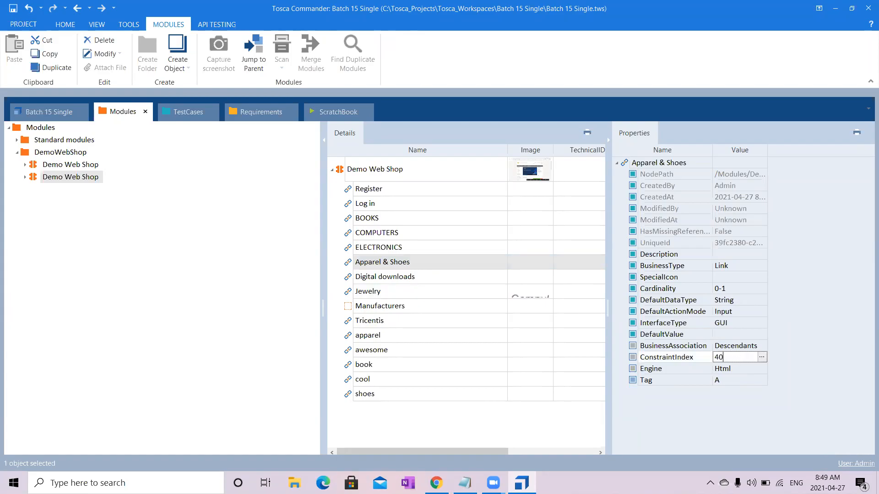
click(827, 368)
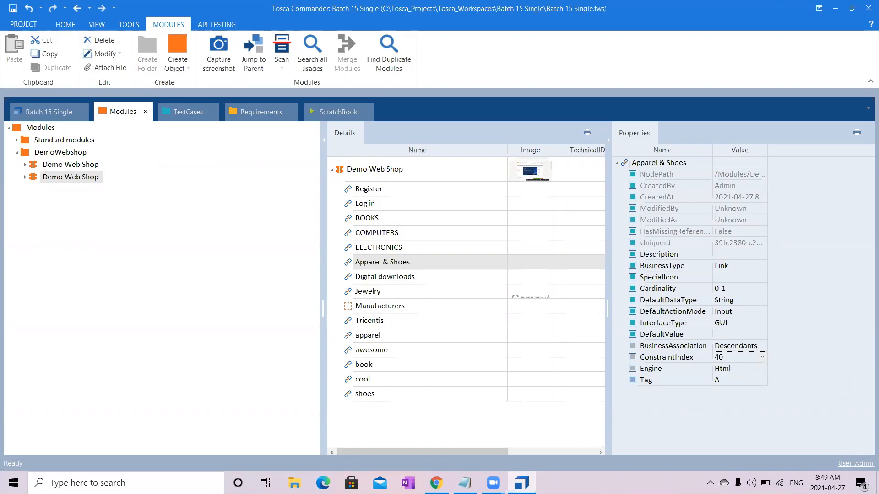
- Select the DemoWebShop folder and look over the modules it contains
click(591, 474)
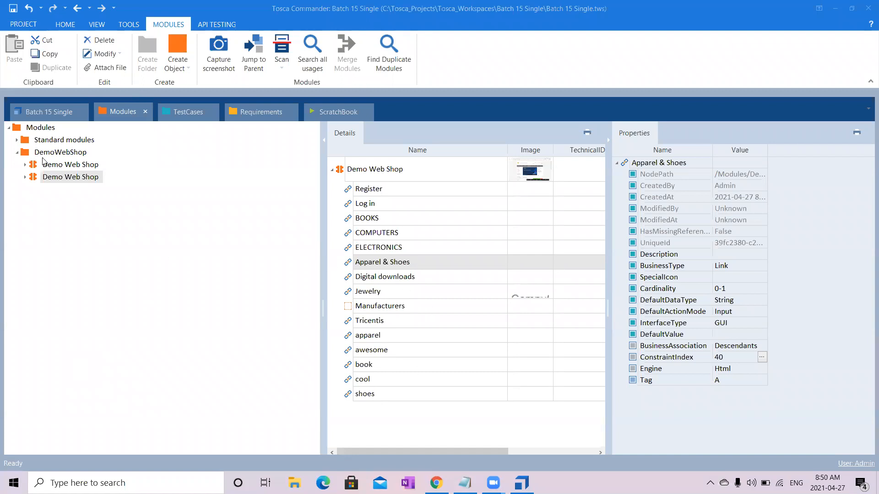
click(62, 151)
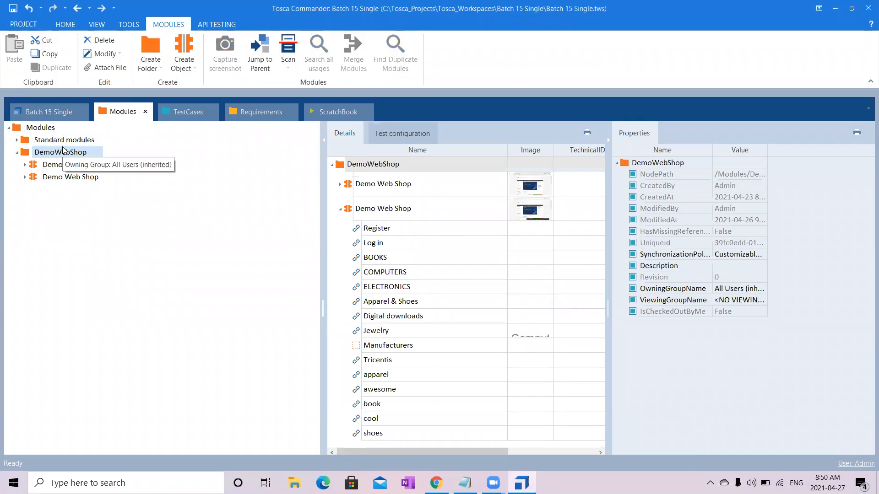
click(403, 83)
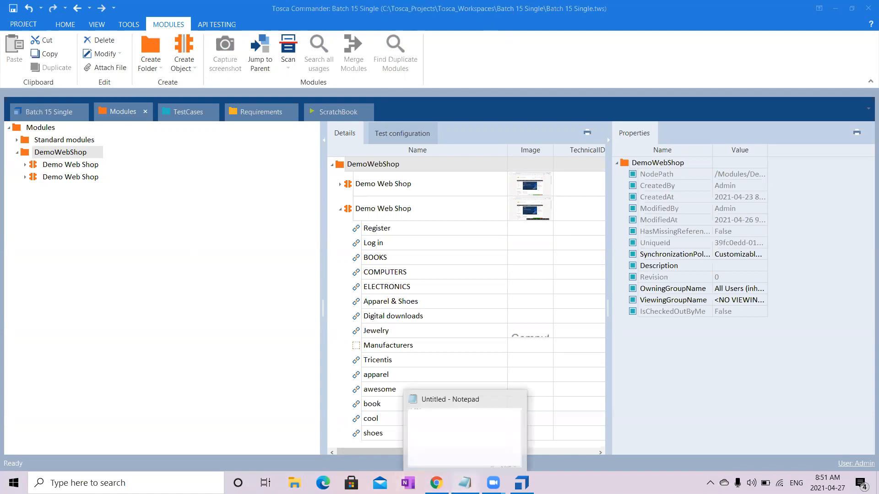
- In Notepad, write 'Registration', 'Open Demowebshop', 'Register', 'Form and click on the register', 'Validate the success msg', 'Click on the logout' and 'Close the'
click(465, 483)
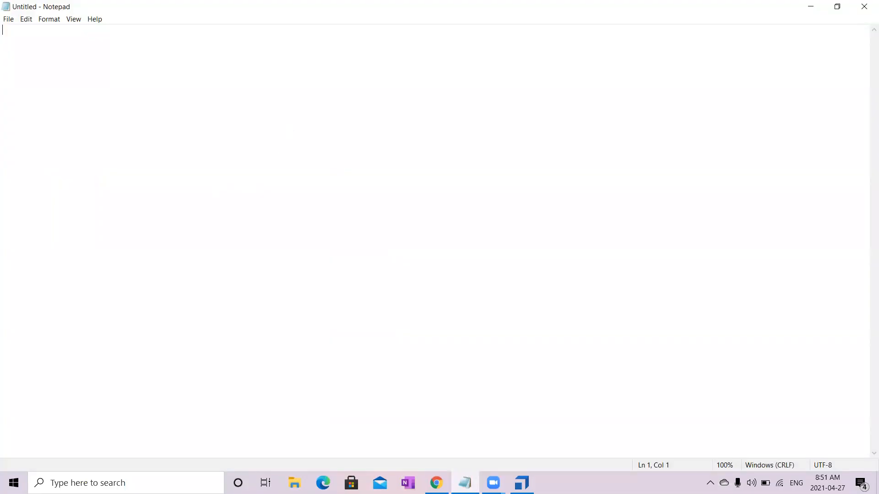
text(Registration)
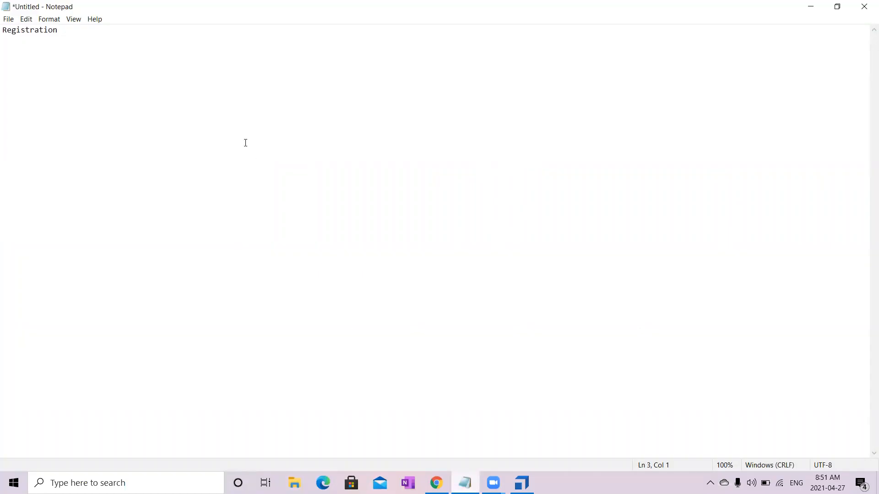
text(Open )
text(Demowebs)
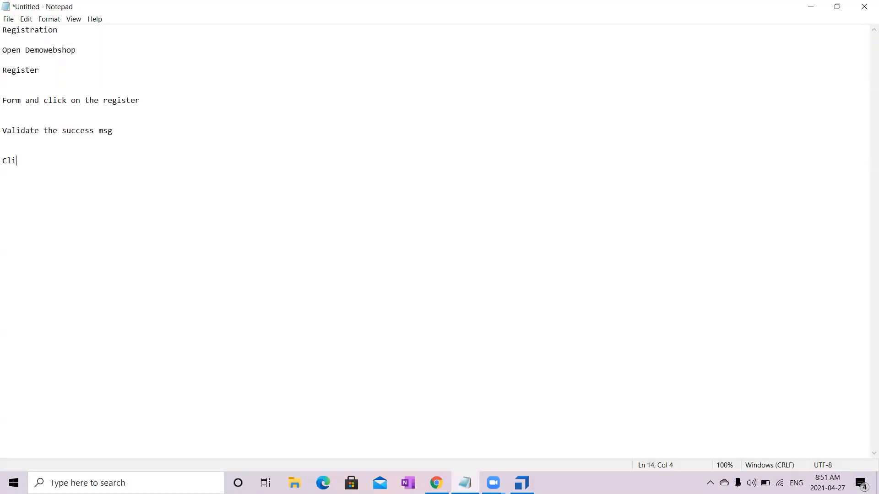
text(ck on the logout)
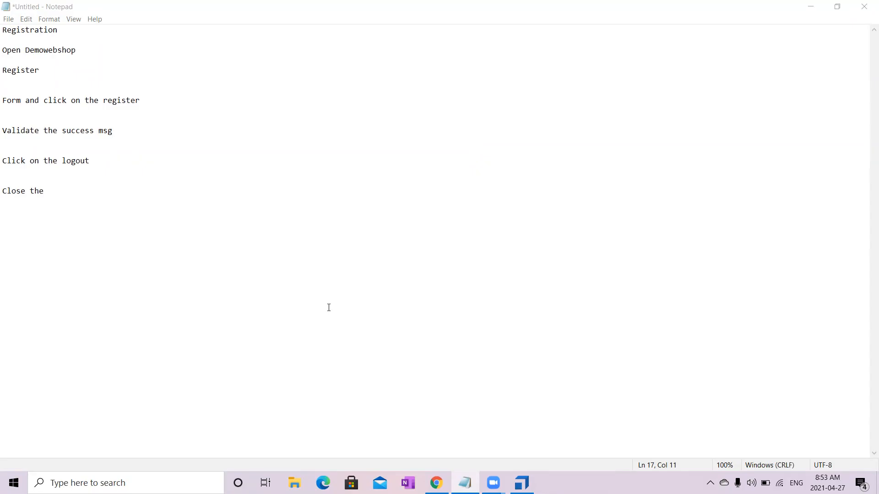
- Extend the heading of the test steps to read 'Registration of a new user'
click(70, 31)
text(of  a new user)
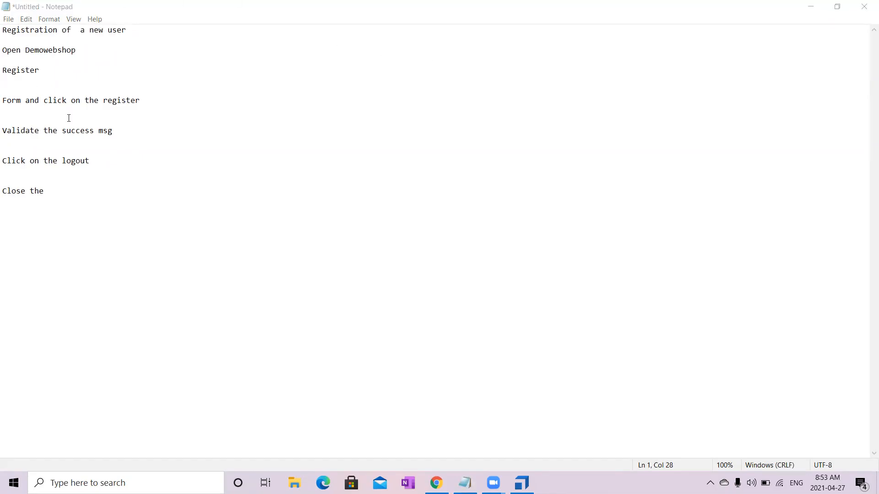
- Go through the listed test steps one by one, from Open Demowebshop to Click on the logout
click(89, 52)
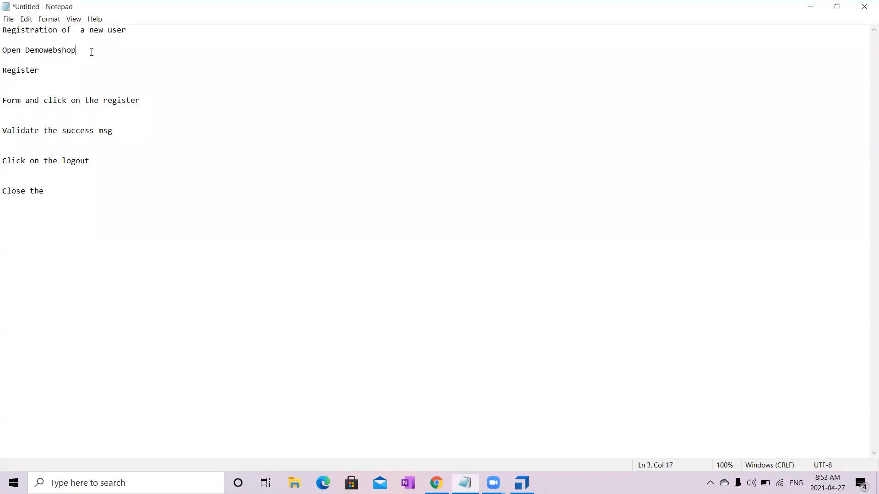
drag(88, 50, 3, 50)
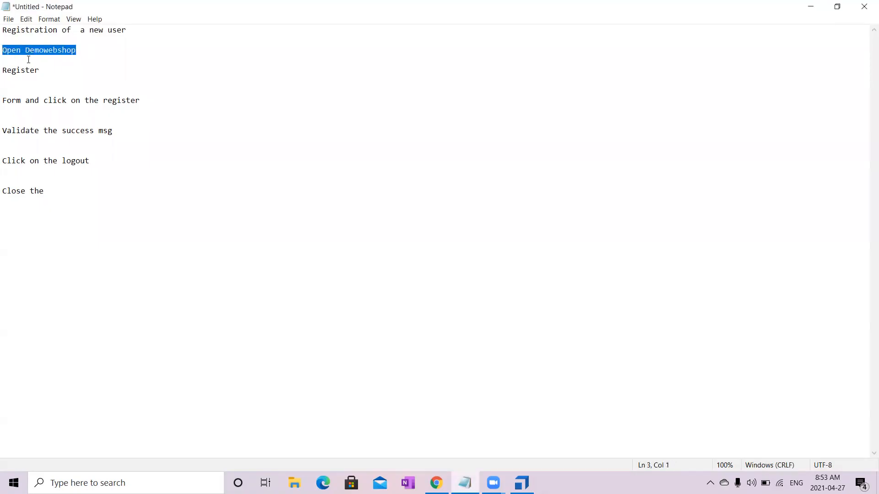
drag(53, 67, 4, 72)
drag(147, 99, 4, 102)
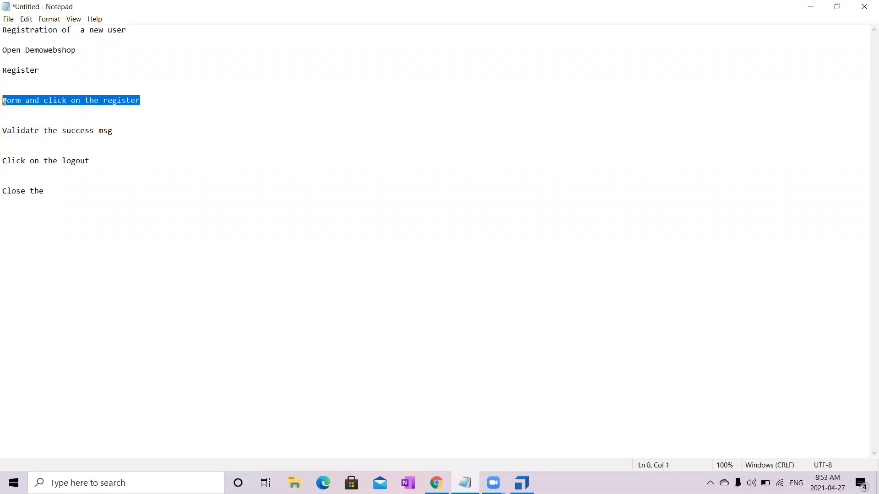
drag(125, 133, 2, 132)
drag(100, 163, 4, 168)
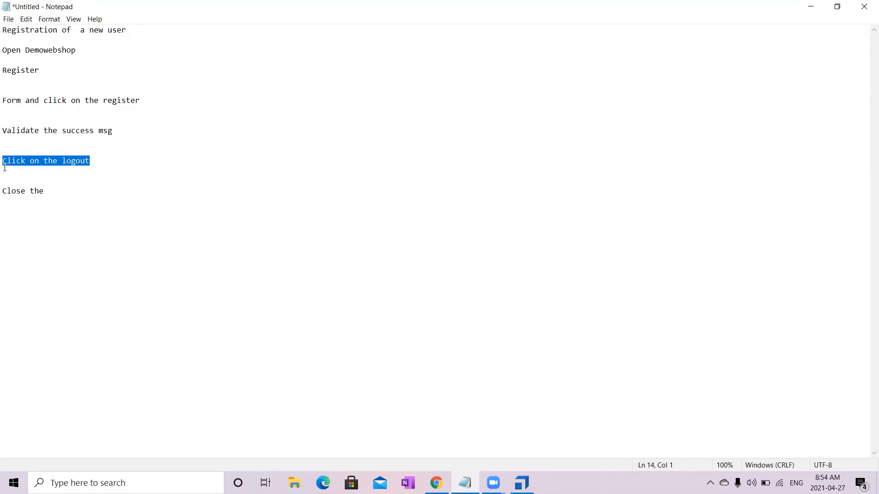
- Complete the last test step so it reads 'Close the browser'
click(70, 190)
text(browser)
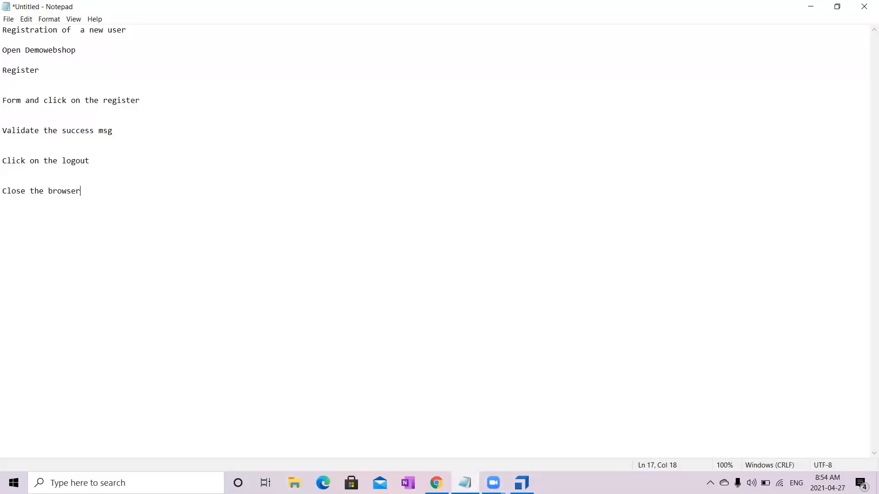
- Highlight all the test steps and compare them with the modules in Tosca Commander before returning to Notepad
drag(95, 220, 4, 50)
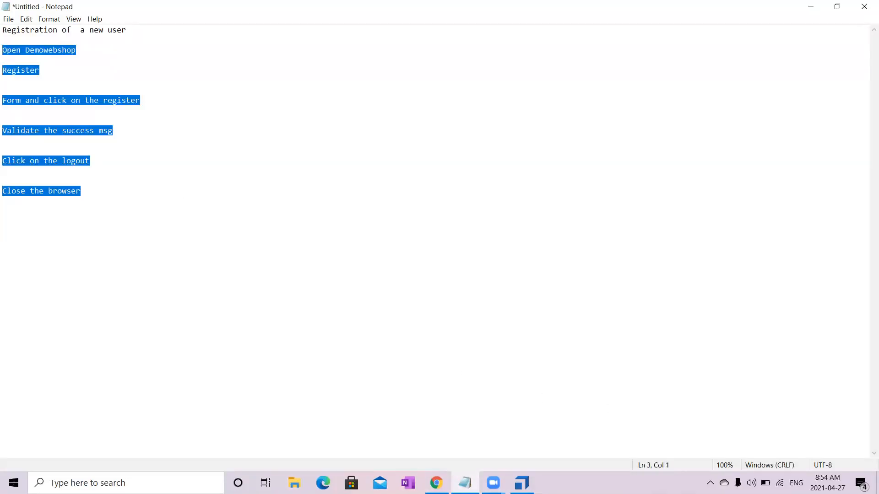
key(alt+Tab)
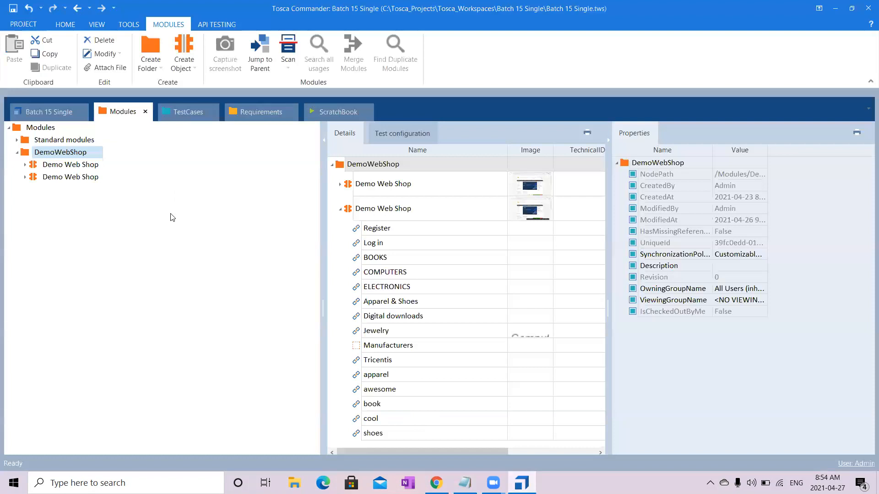
click(465, 483)
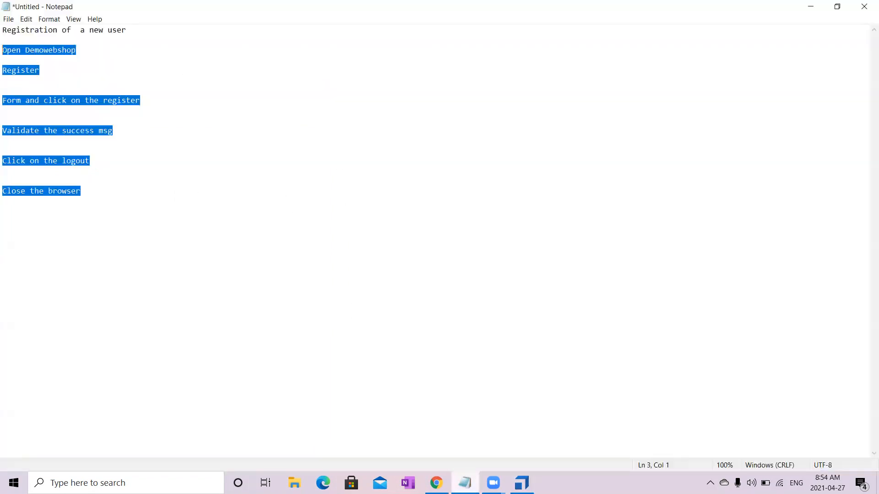
- Annotate the Open Demowebshop step with a dashed line followed by 'No ---- Open URL'
click(131, 51)
text(---)
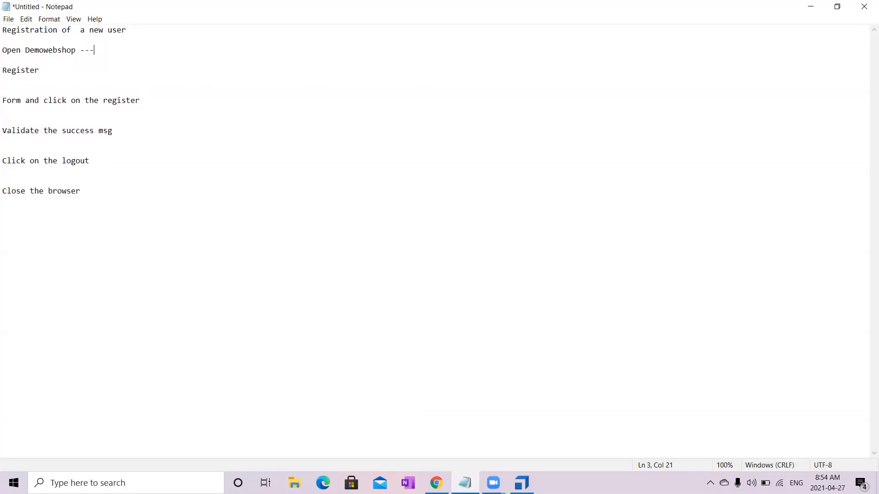
text(----------------------)
text(No ---- Open URL)
- Mark the Register step and the 'Form and click on the register' step with dashes and 'Yes'
click(84, 71)
key(Tab)
text(----- Yes)
click(157, 104)
text(---------------- Yes)
- Mark the 'Validate the success msg' and 'Click on the logout' steps with 'Yes'
click(135, 133)
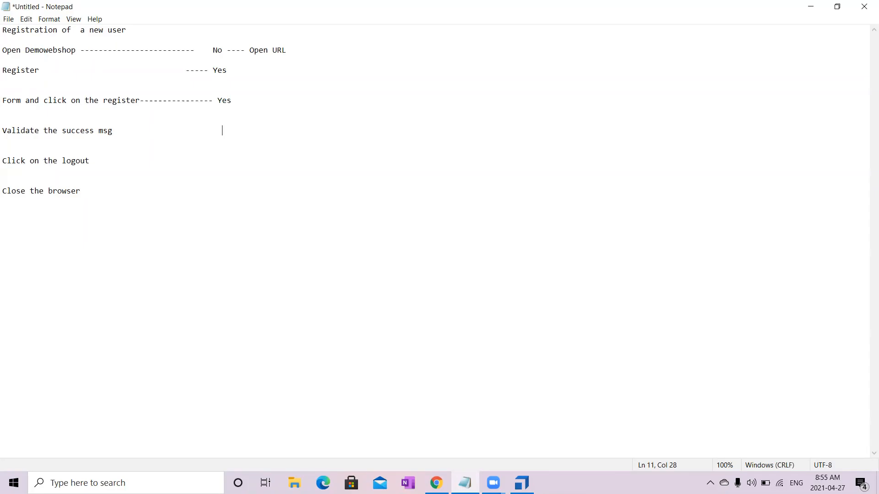
text(Yes)
click(111, 156)
key(Tab)
text(Yes)
- Annotate the 'Close the browser' step with 'No --- CloseBrowser'
click(103, 190)
key(Tab)
key(Tab)
text(No --- CloseBrowser)
- Review the test steps marked 'Yes' and switch to the Demo Web Shop page in Chrome
drag(256, 160, 4, 71)
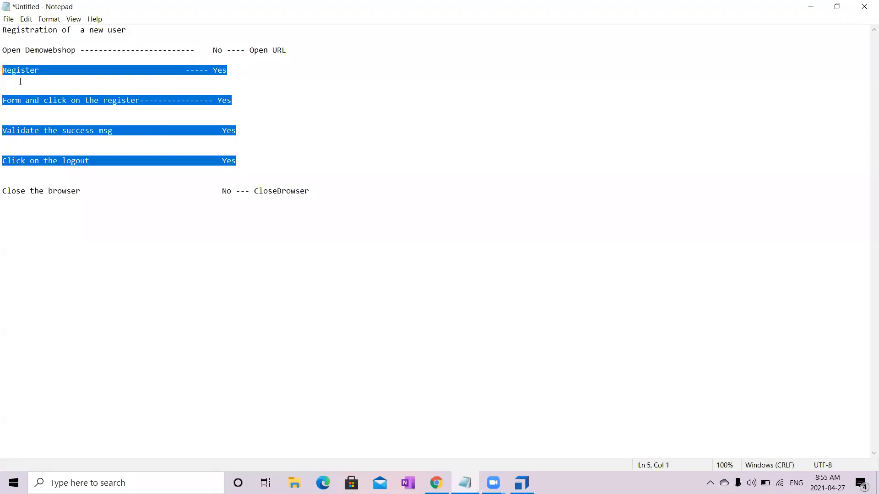
click(455, 336)
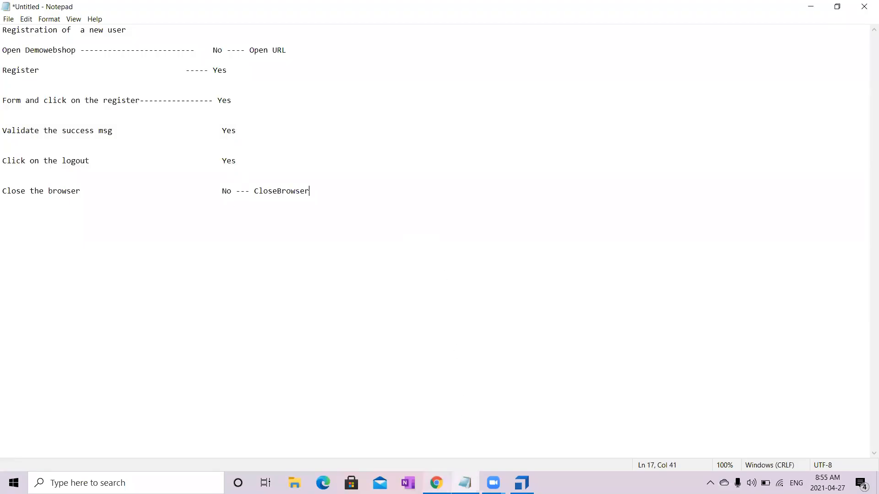
click(437, 482)
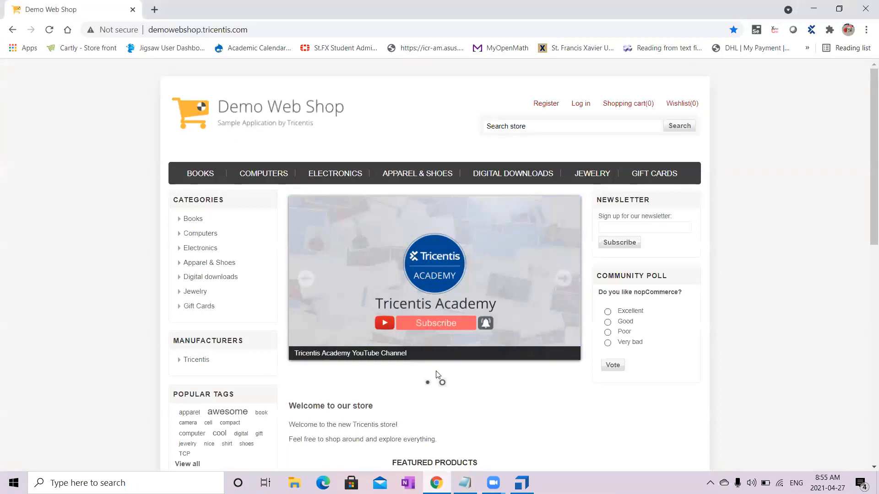
- Switch to Tosca Commander and start an application scan into the DemoWebShop modules folder, choosing the Demo Web Shop browser page
click(522, 483)
click(46, 153)
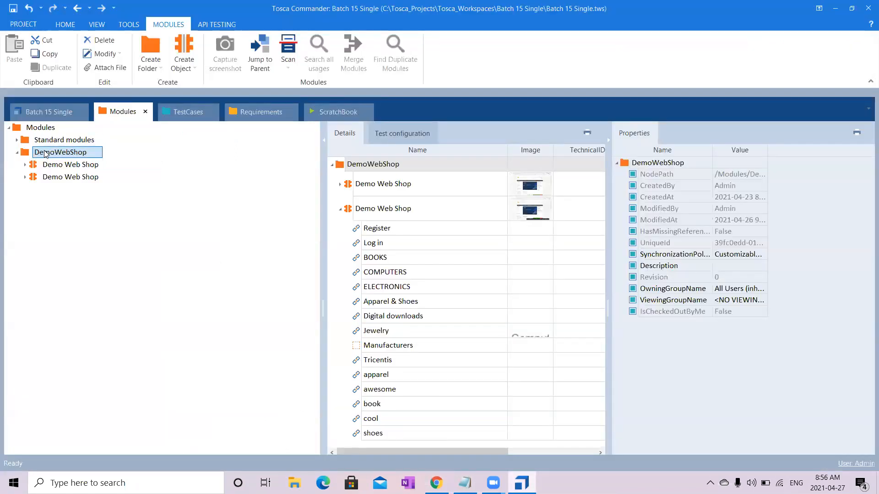
right_click(46, 154)
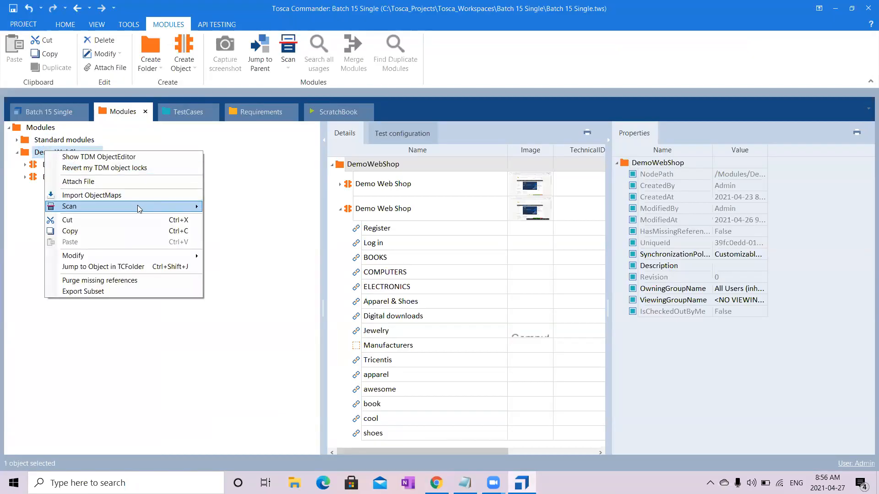
mouse_move(139, 207)
click(249, 273)
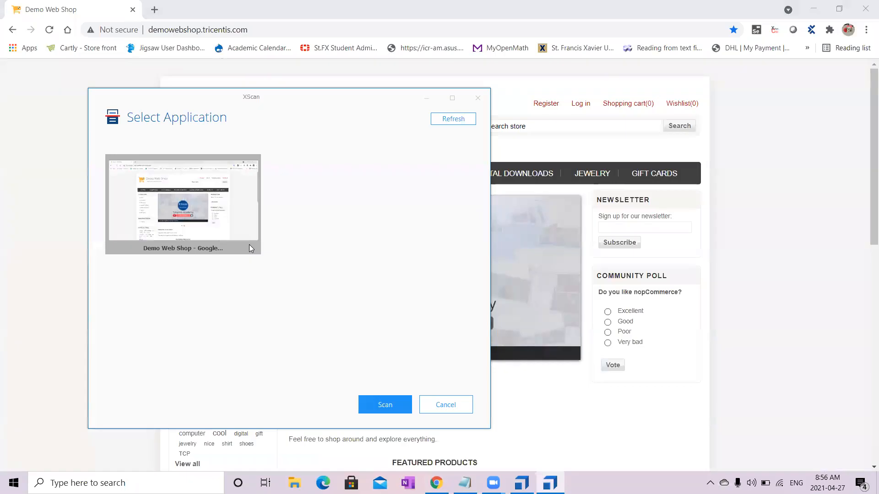
double_click(215, 197)
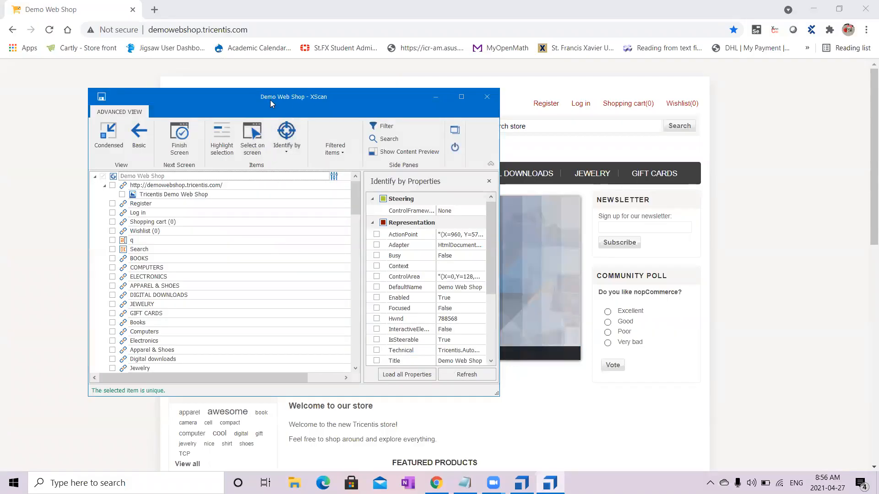
- Pick the Register, Log in, Shopping cart and Wishlist links directly on the web page as the module's controls
drag(270, 100, 277, 194)
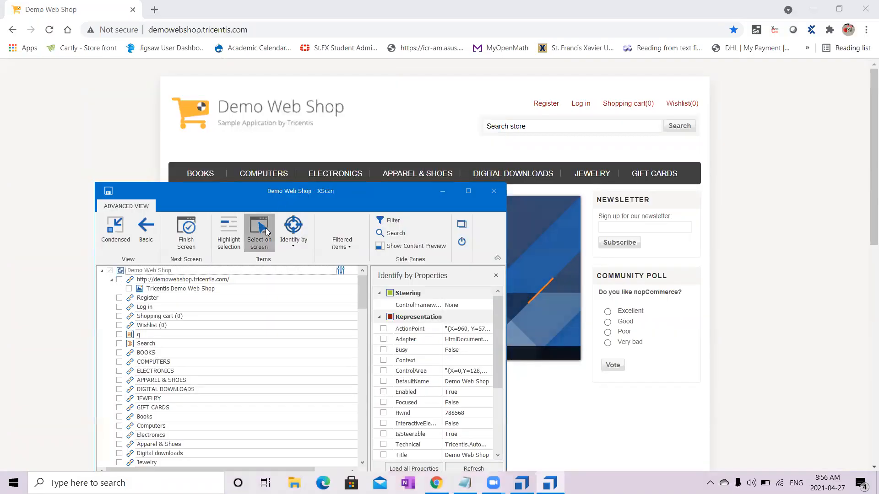
click(266, 231)
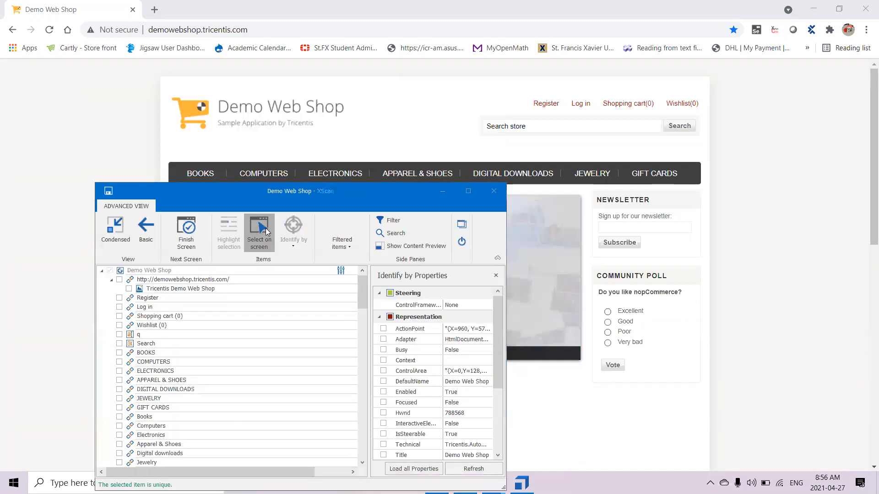
click(546, 103)
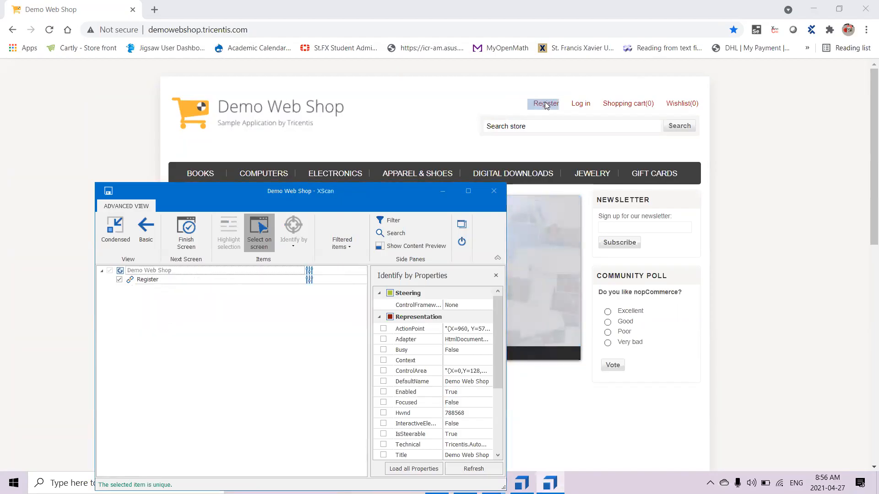
click(580, 106)
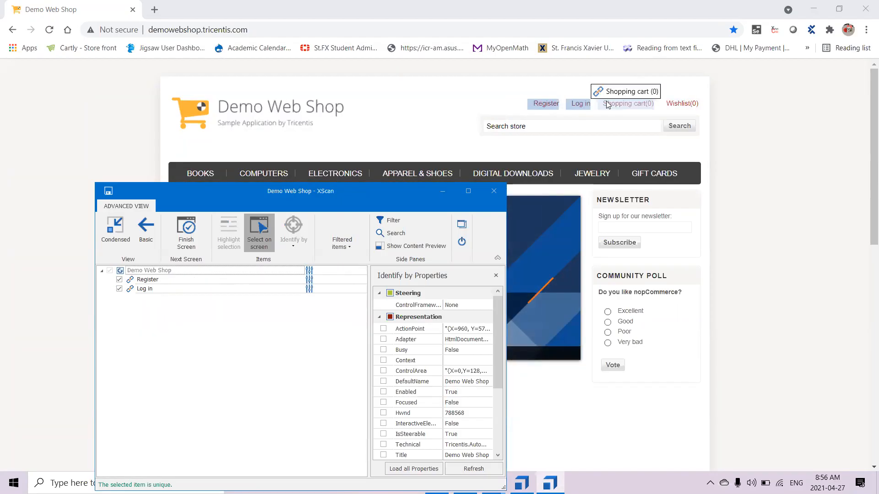
click(622, 106)
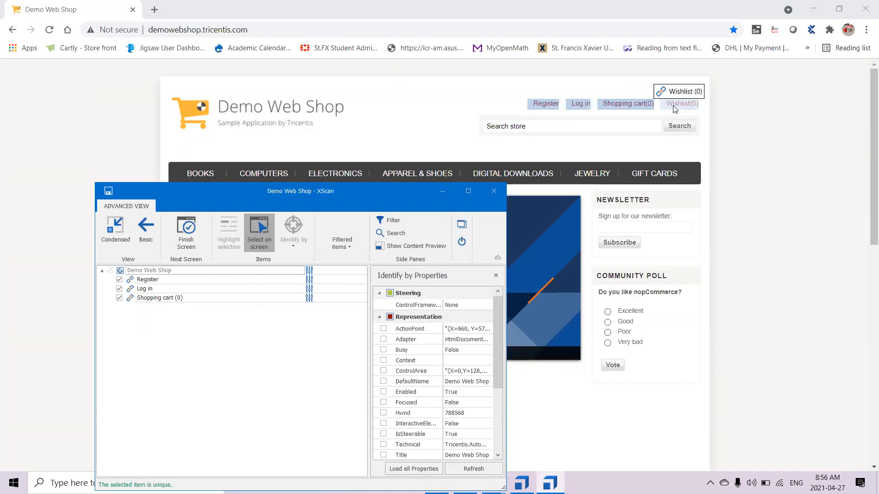
click(673, 107)
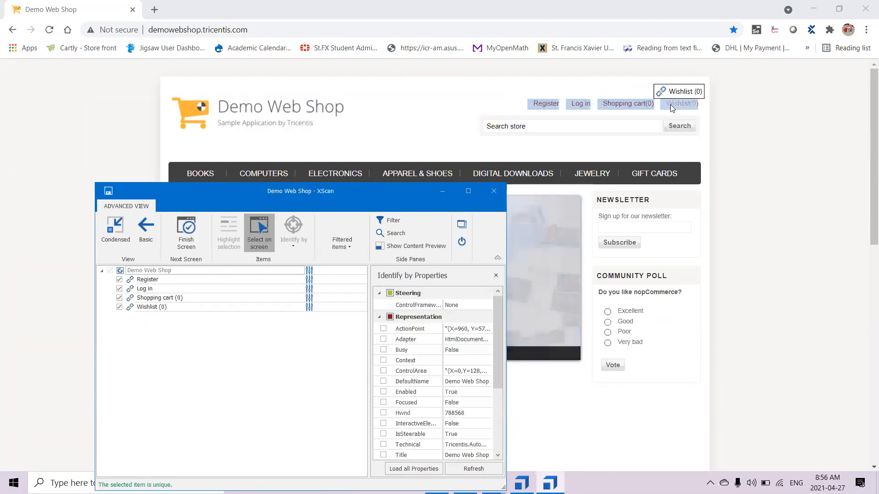
click(255, 247)
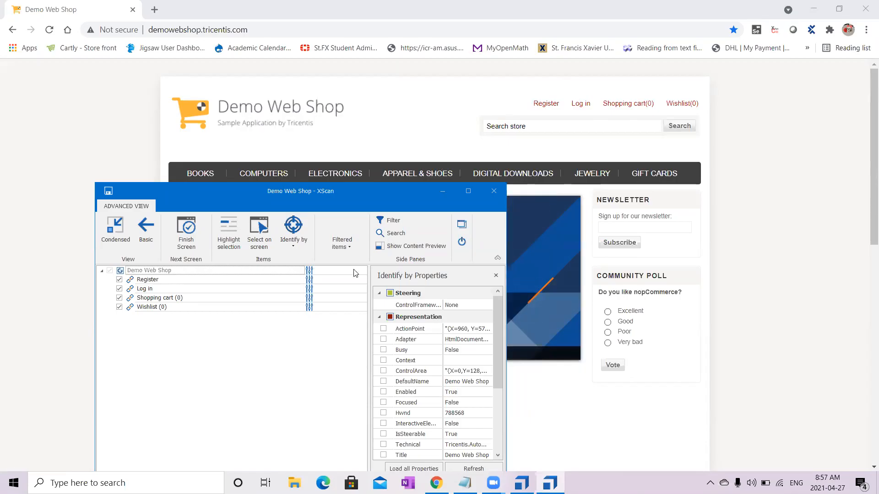
- Enlarge the scan window and examine the identification properties of the Register and Log in links
click(474, 192)
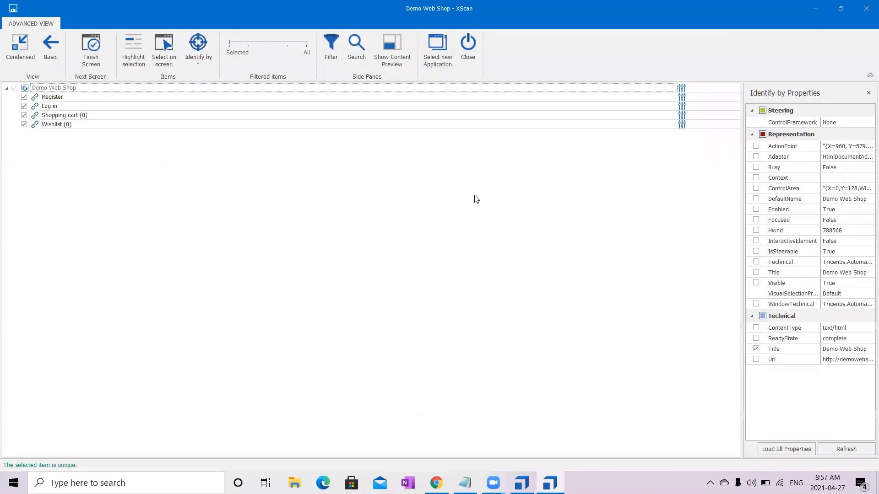
click(140, 97)
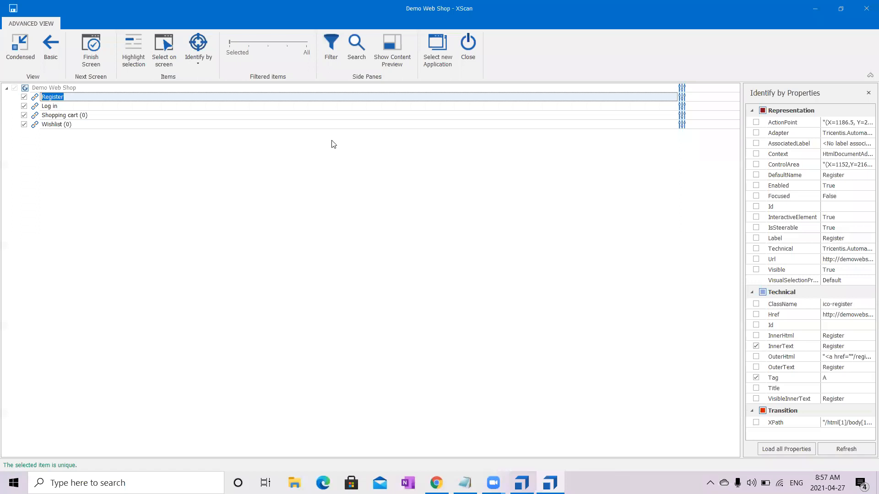
click(314, 109)
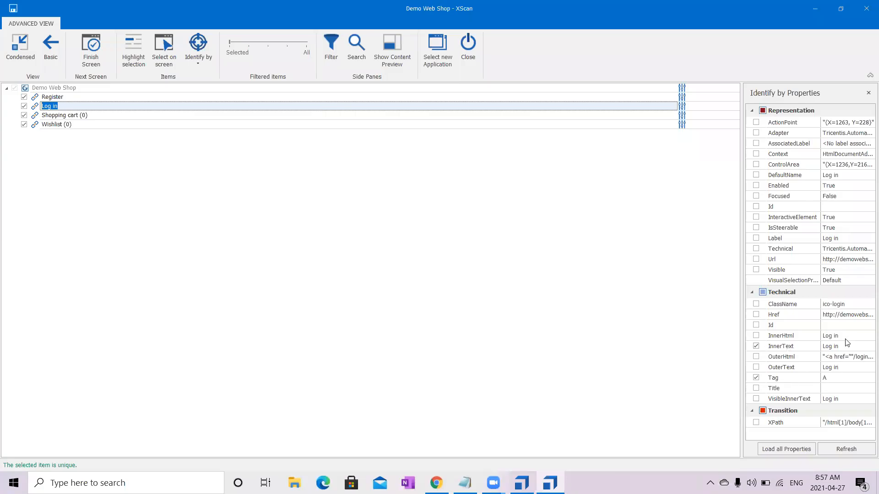
- Edit the Shopping cart link's InnerText, replacing the number in parentheses with the wildcard *
click(363, 117)
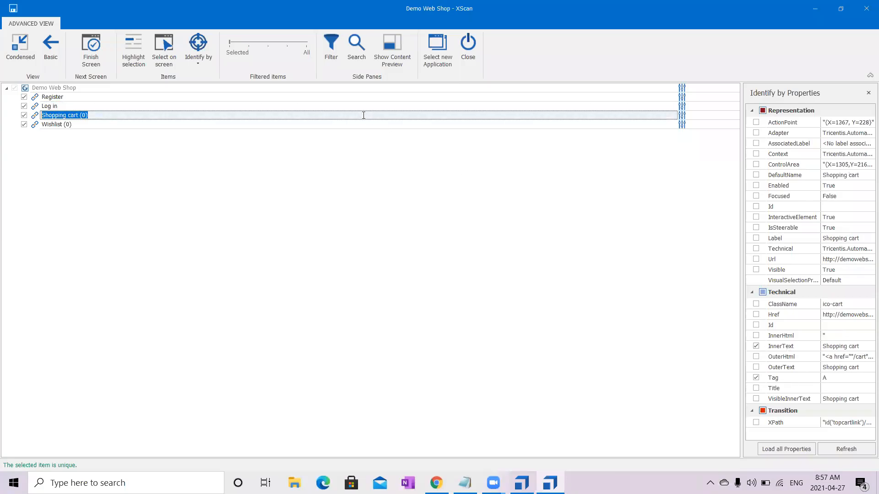
click(866, 356)
double_click(791, 362)
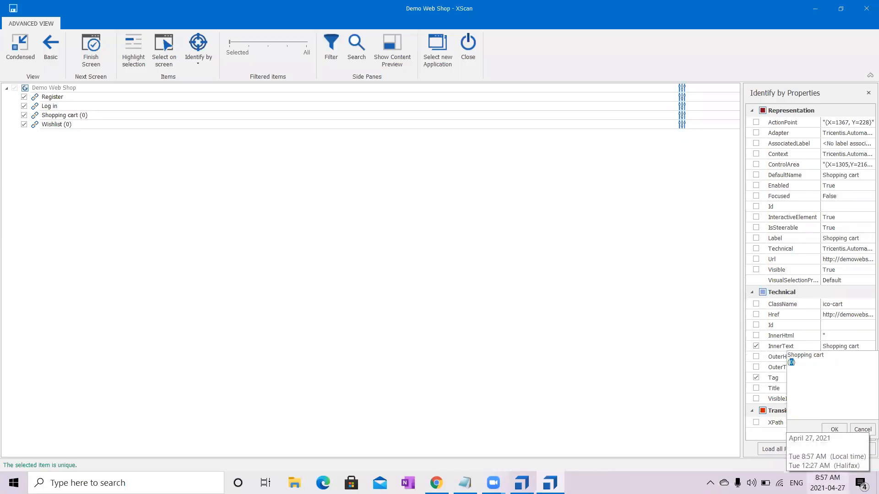
text(*)
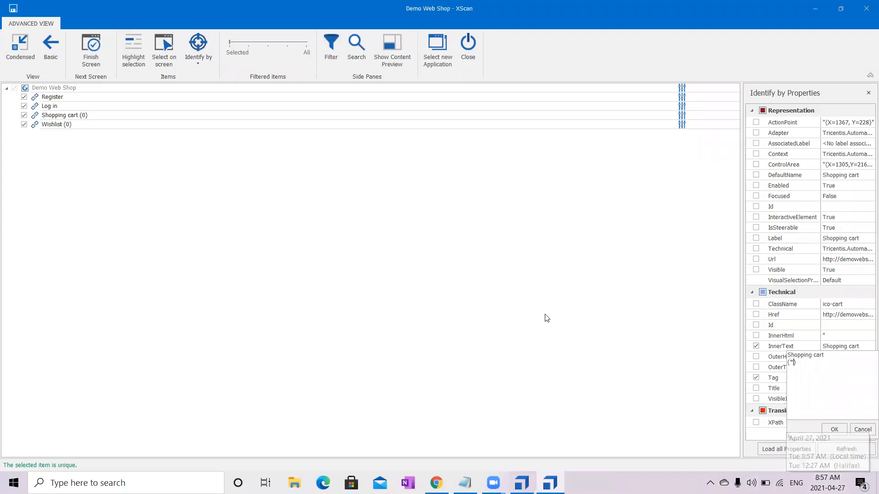
click(523, 322)
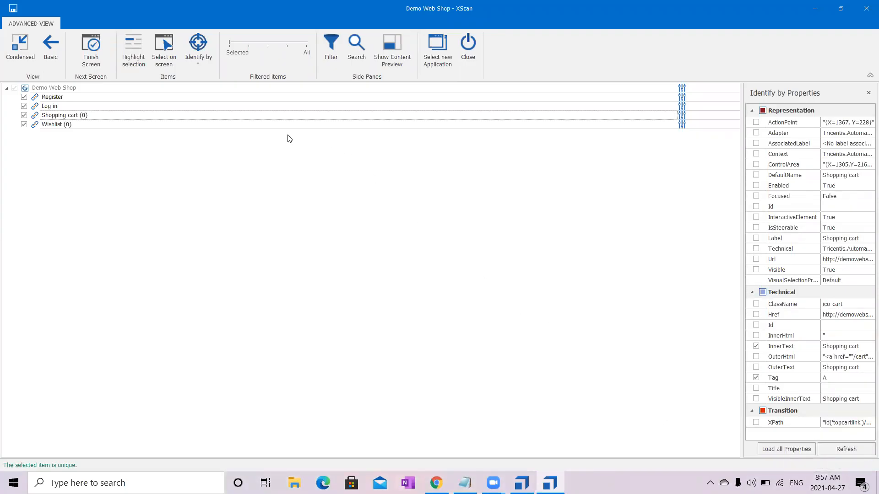
- Replace the number in the Wishlist link's InnerText with the wildcard * and finish the scan
click(305, 126)
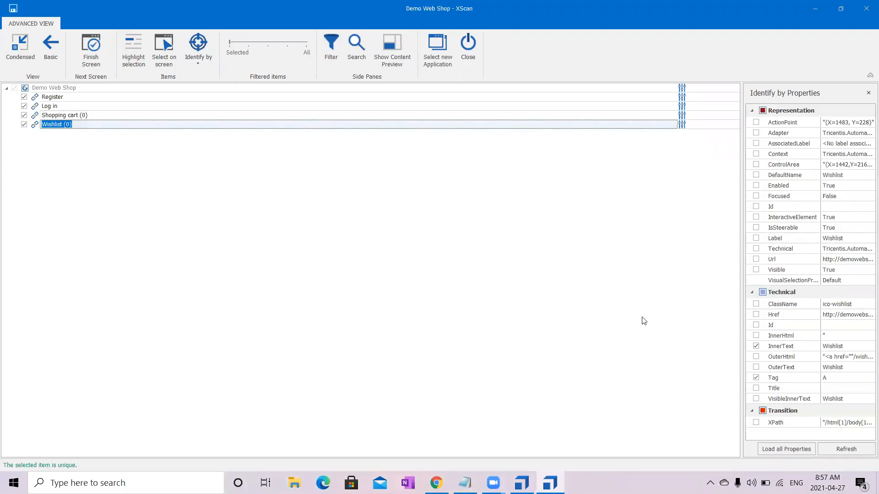
click(862, 346)
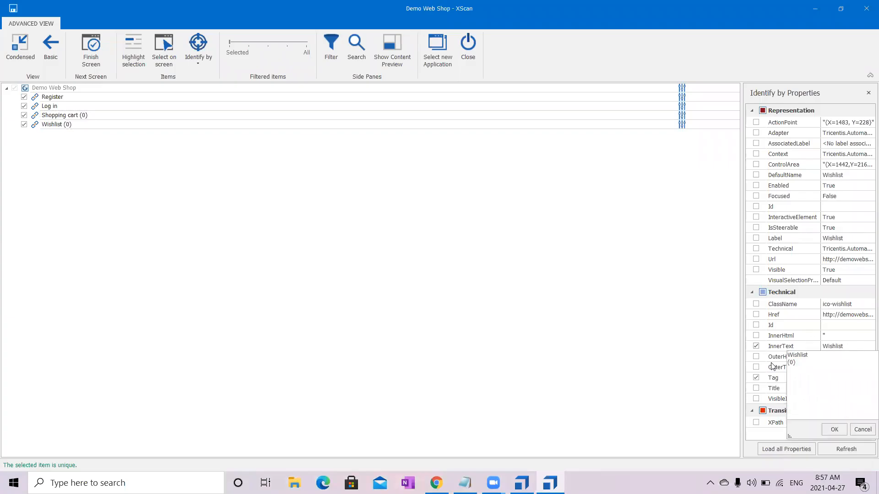
double_click(792, 363)
text(*)
click(833, 430)
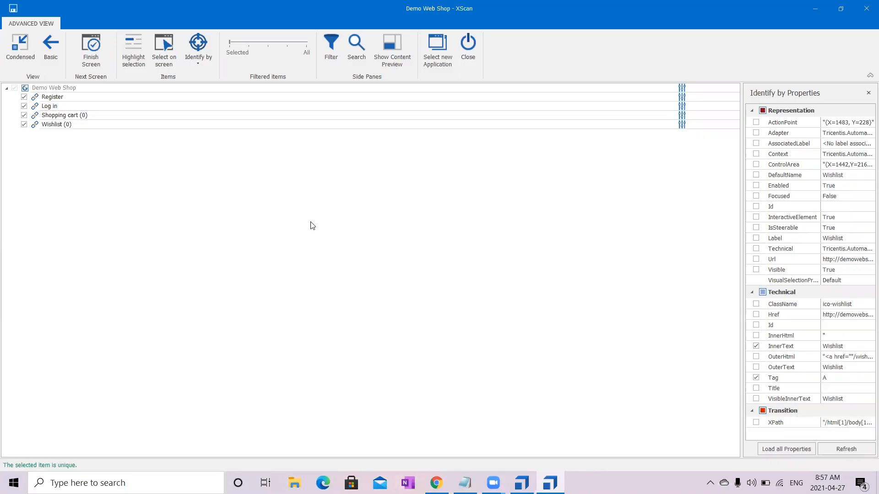
click(93, 57)
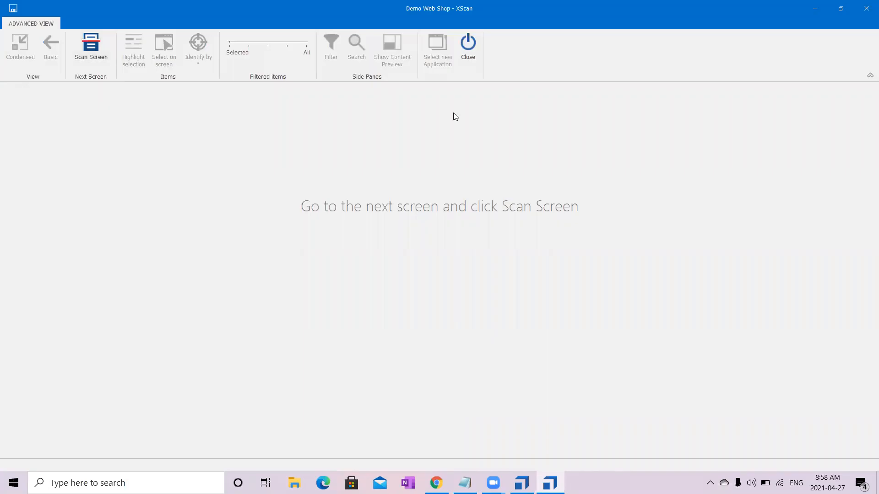
click(471, 45)
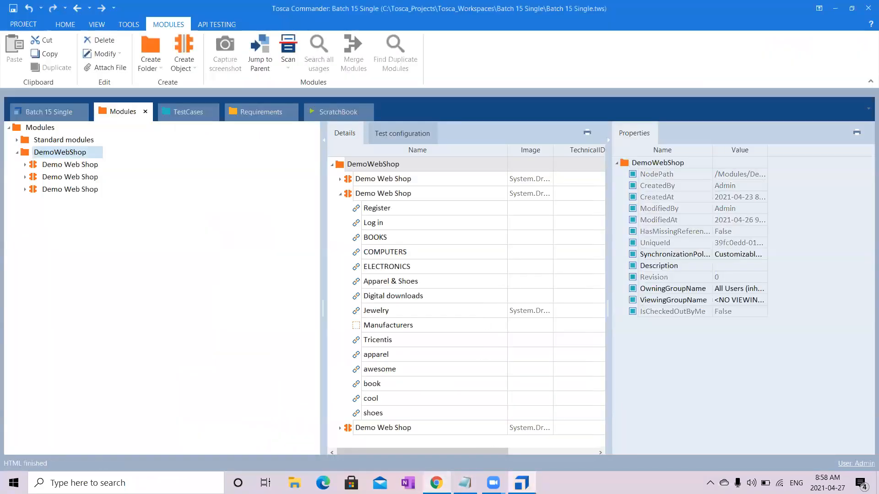
- Switch to Chrome and compare the header links and page title on the home, Apparel & Shoes and Jewelry pages
click(437, 483)
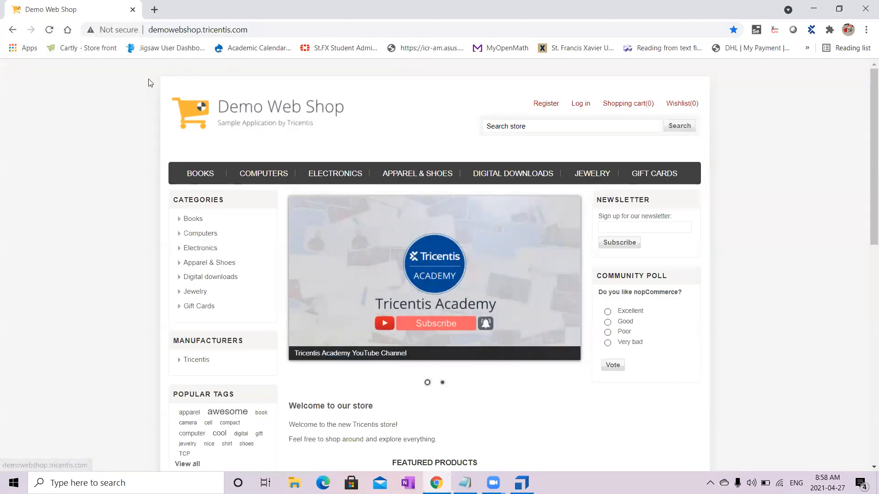
mouse_move(628, 105)
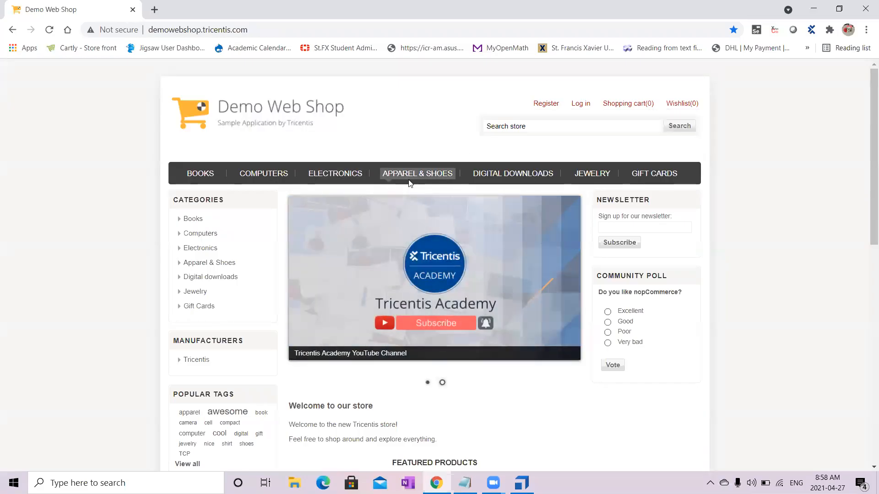
click(421, 176)
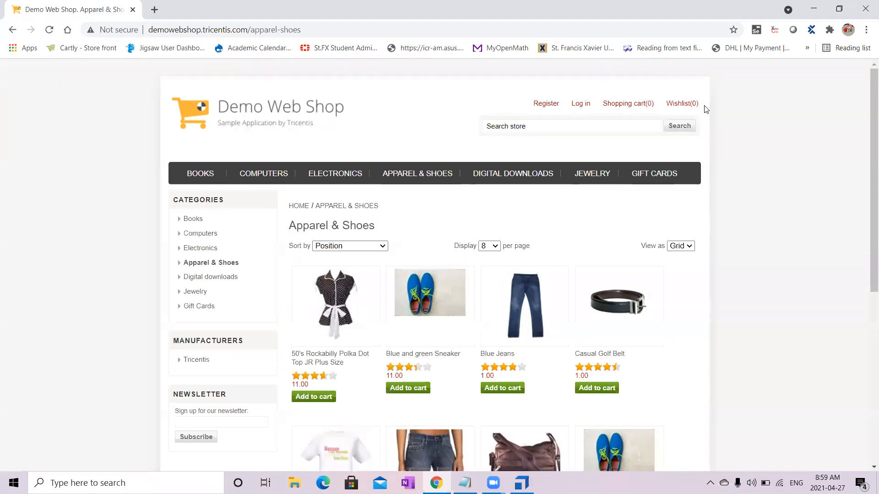
click(597, 176)
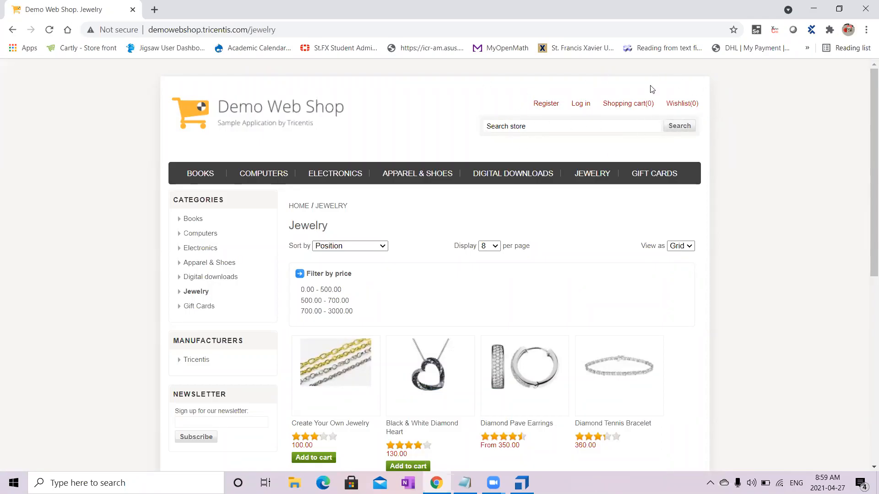
click(265, 120)
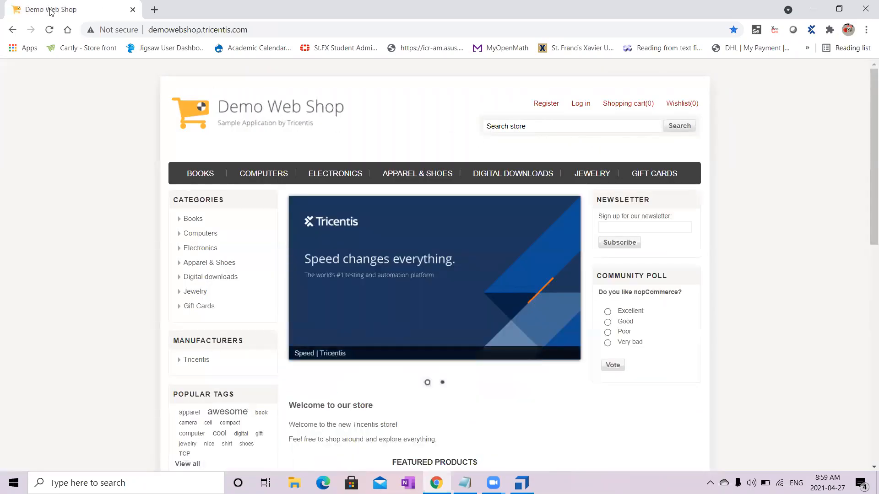
mouse_move(274, 213)
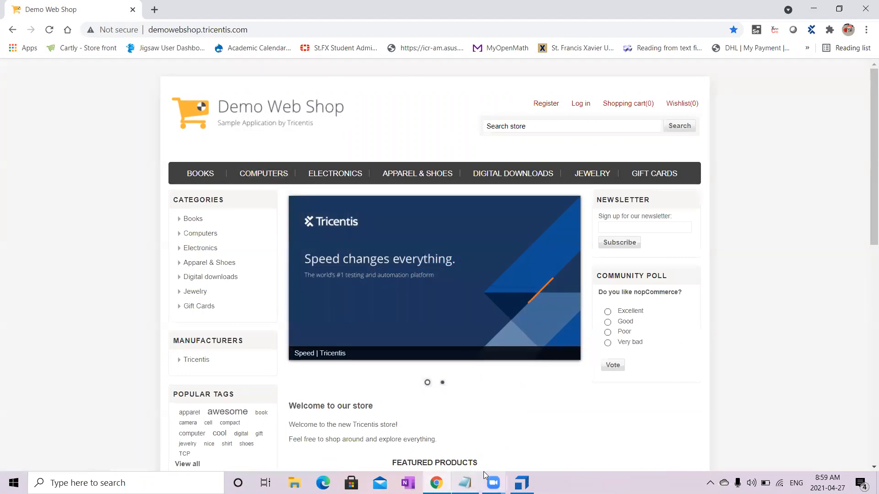
- Return to Tosca Commander and inspect the Title property of the newly scanned Demo Web Shop module
click(522, 483)
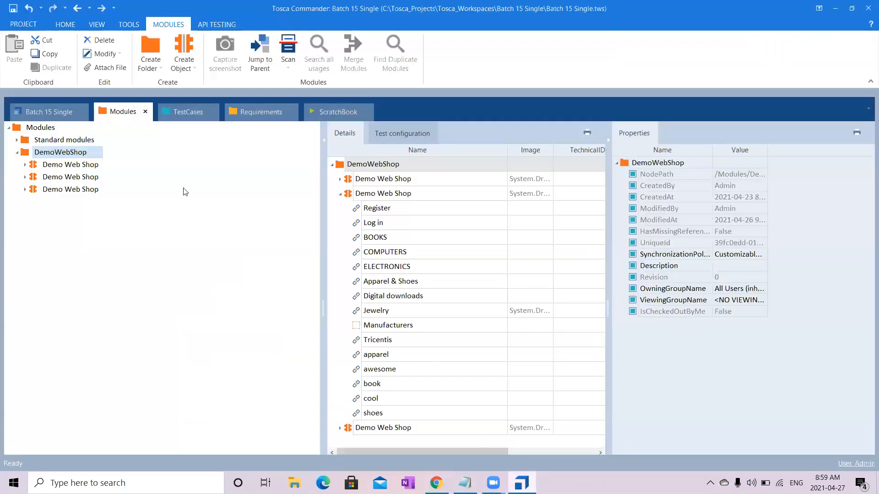
click(93, 191)
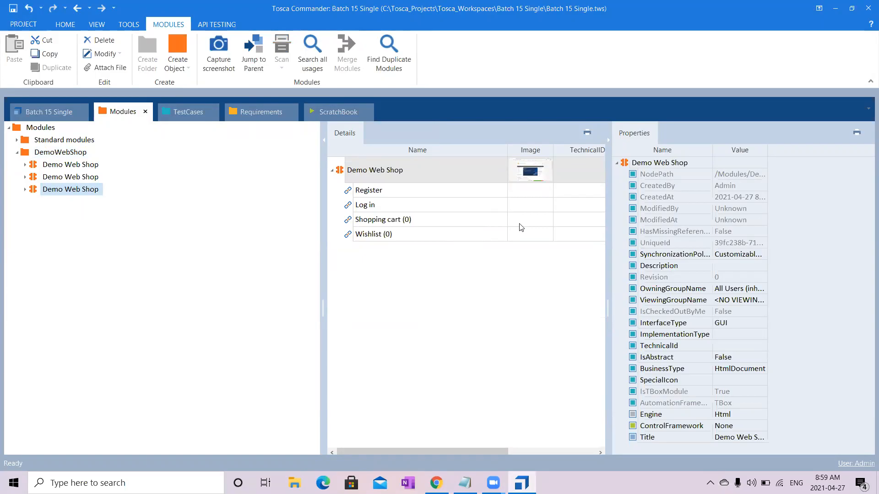
click(753, 437)
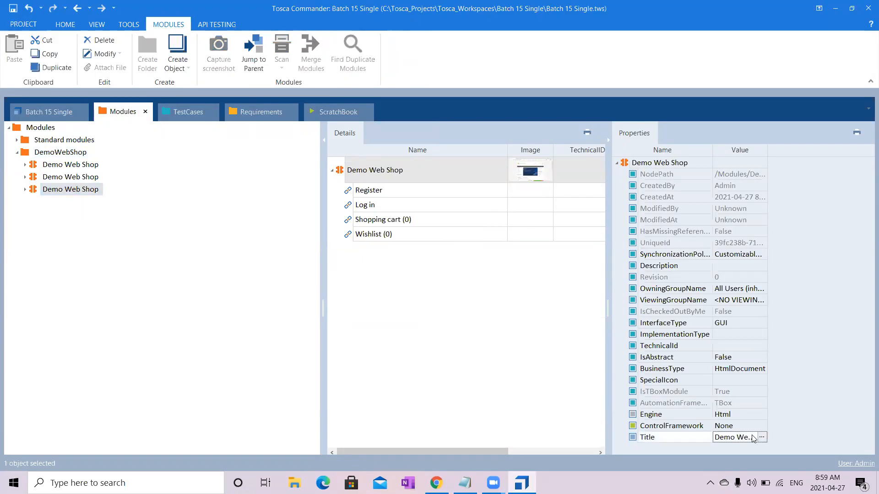
click(762, 437)
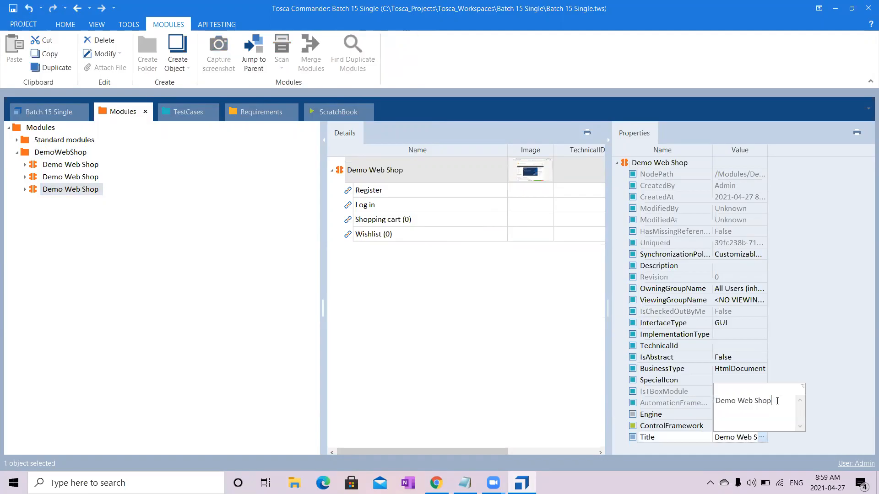
click(844, 364)
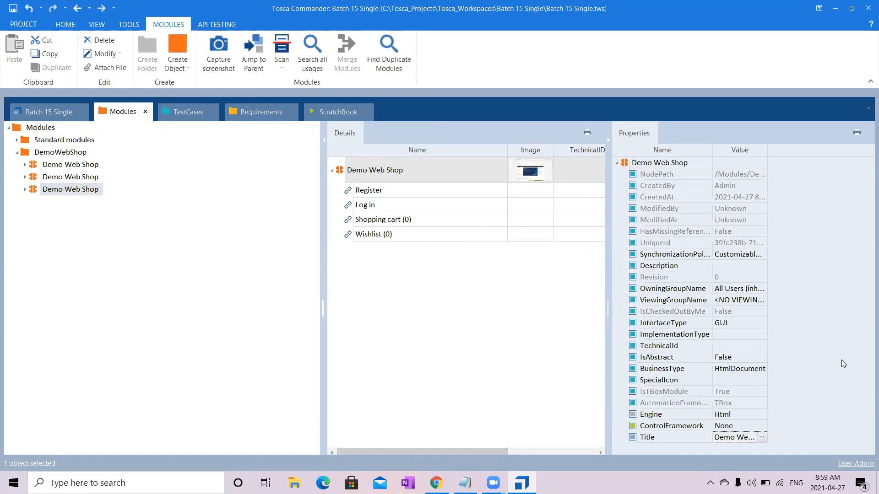
click(65, 193)
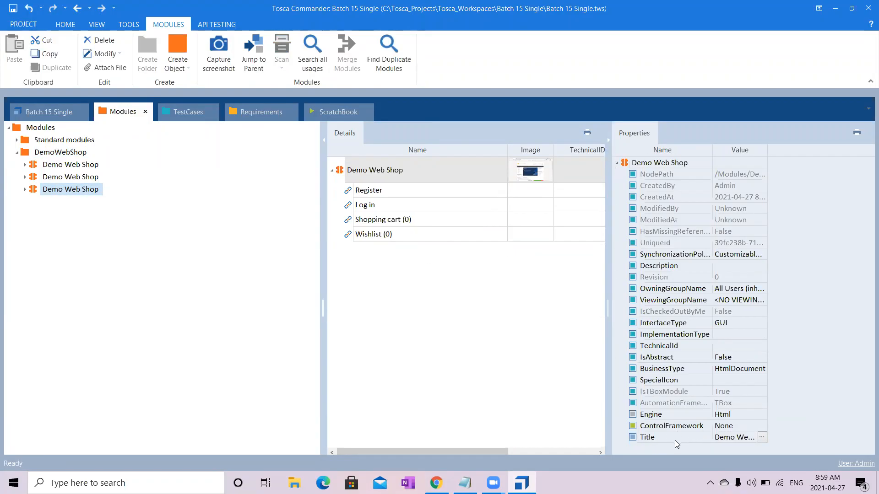
- Append the wildcard * to the module's Title property so it reads Demo Web Shop*
click(762, 437)
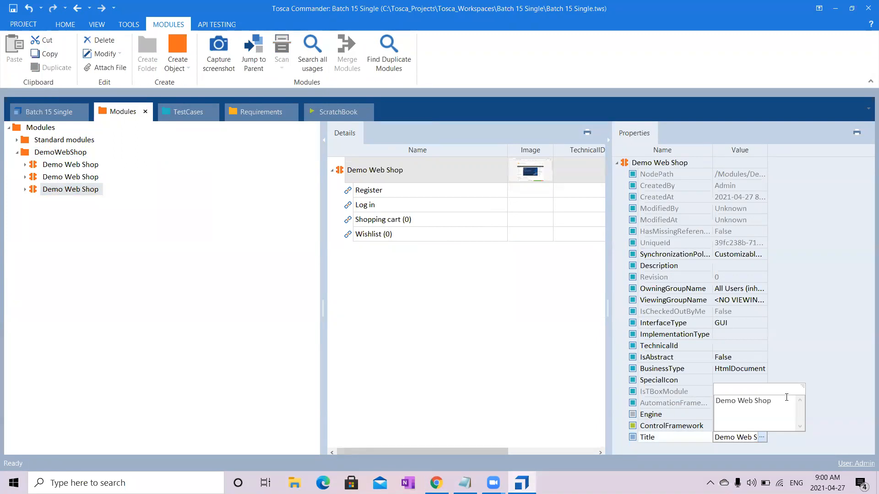
text(*)
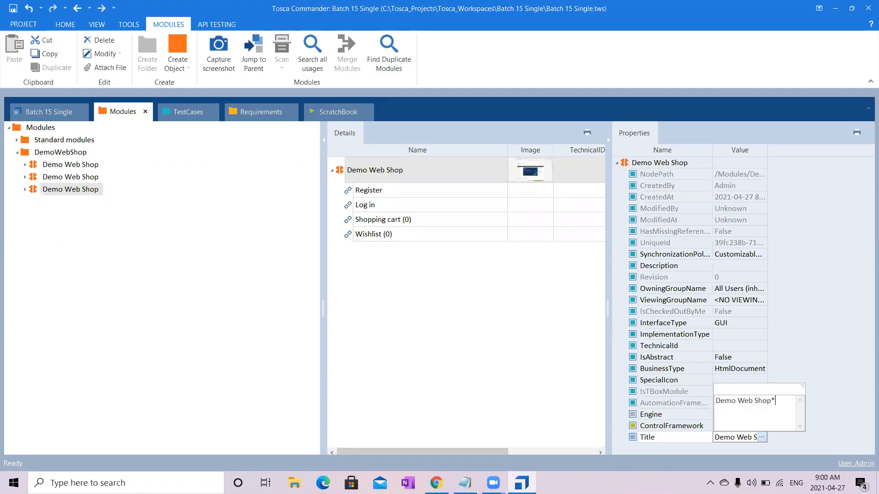
click(467, 355)
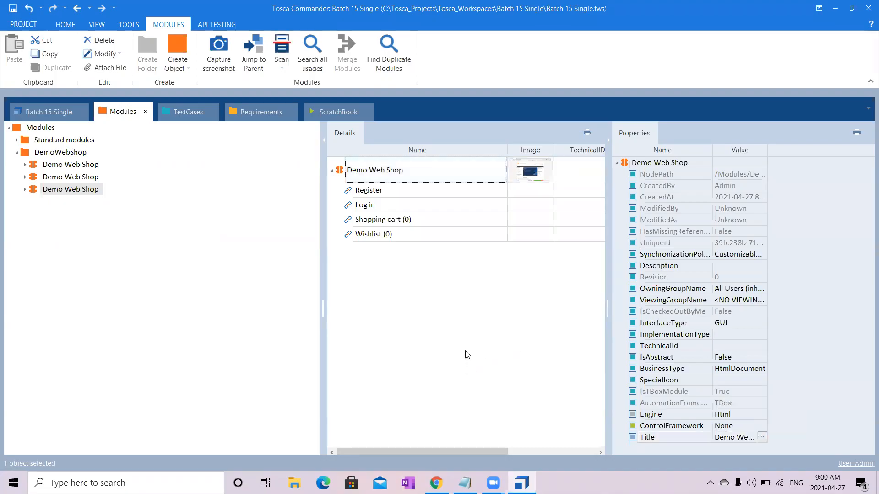
click(762, 439)
click(541, 329)
- Switch to Notepad and review the Register and form-filling lines of the new-user registration outline
click(464, 483)
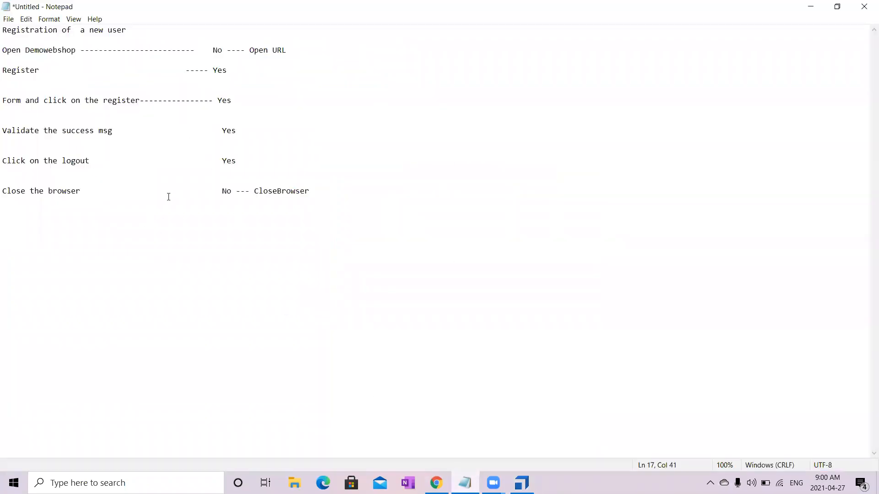
drag(3, 71, 98, 73)
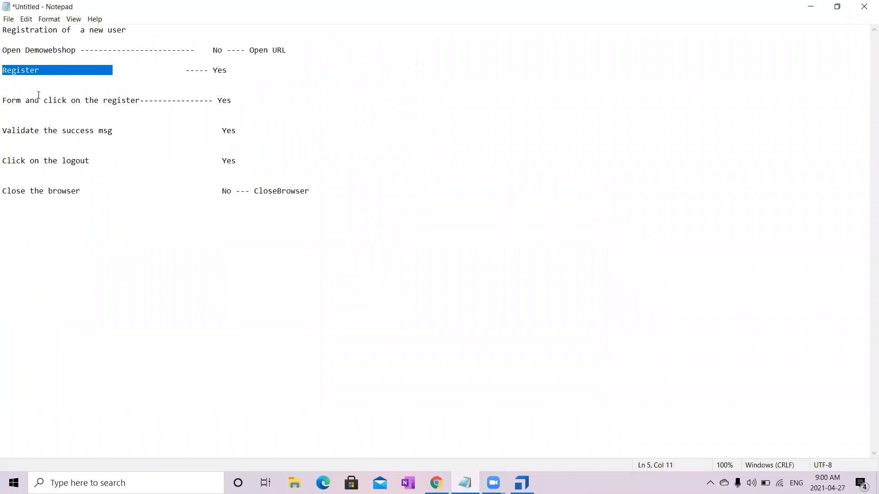
drag(2, 100, 218, 102)
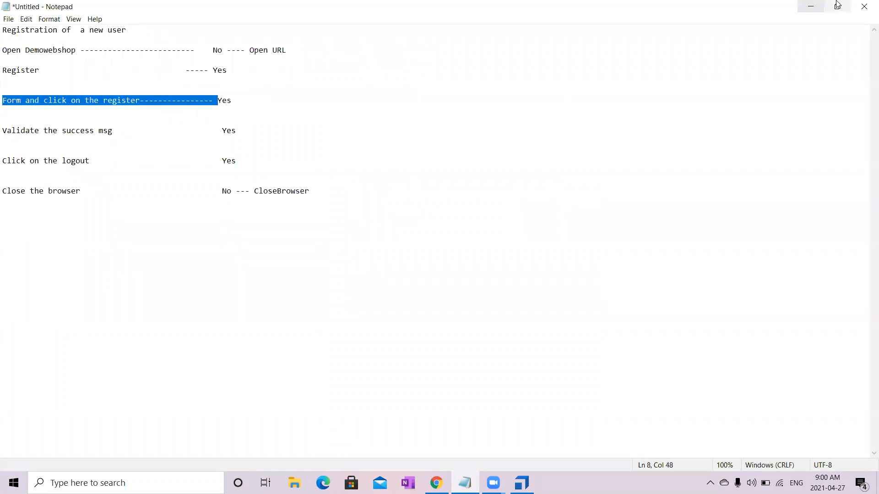
click(810, 7)
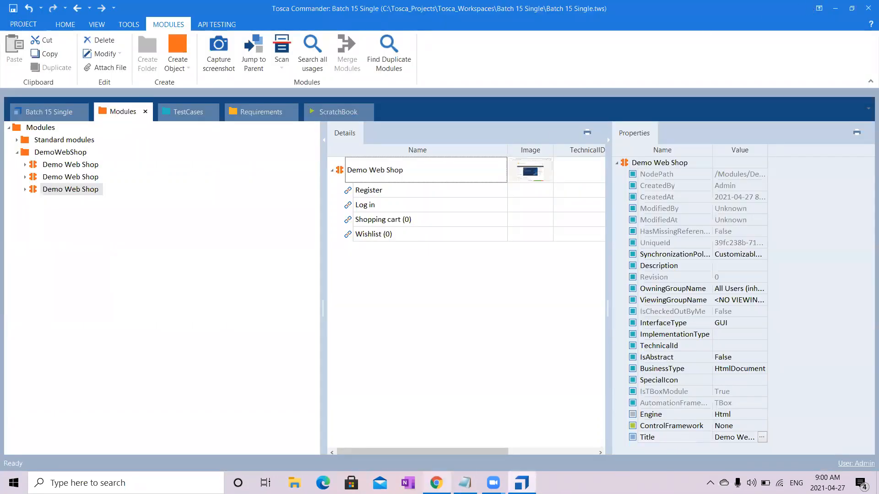
- Switch to Chrome and open the Demo Web Shop Register page with its form in view
click(436, 483)
click(542, 105)
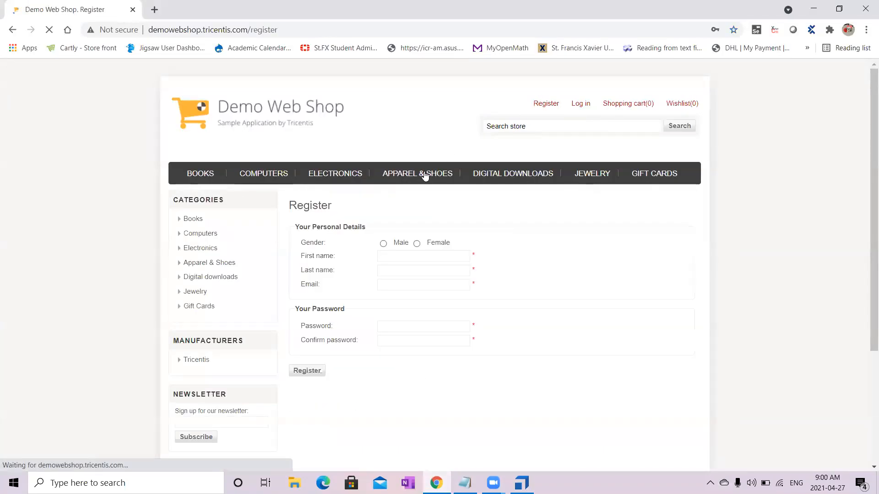
scroll(867, 310, down, 1)
drag(864, 310, 864, 289)
- Return to Tosca Commander and rename the newest Demo Web Shop module, holding the four header links, as Top Menu
click(521, 483)
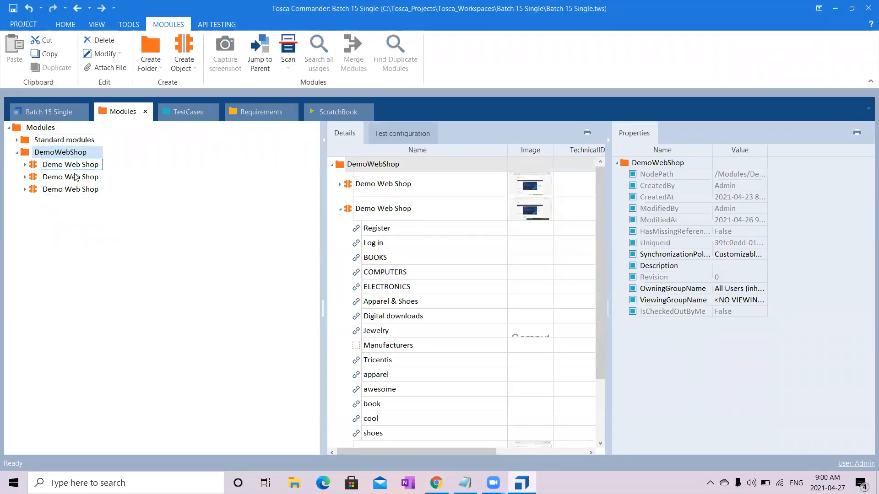
click(94, 190)
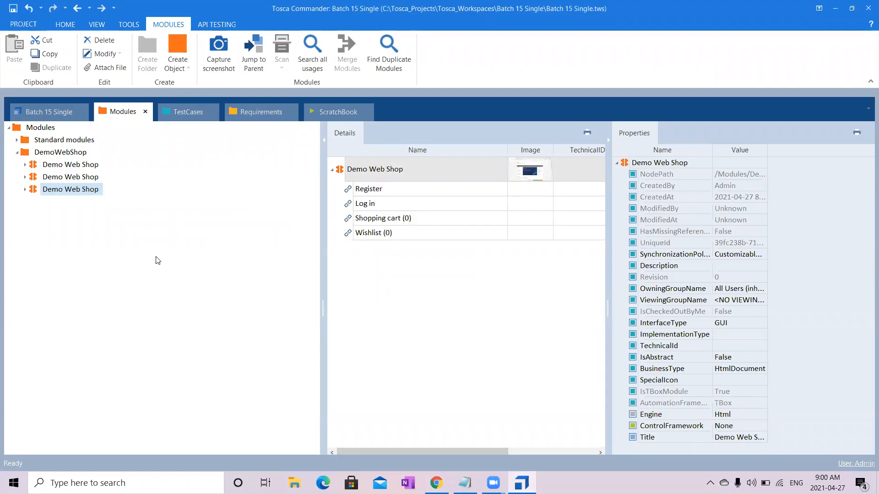
click(416, 173)
key(ctrl+a)
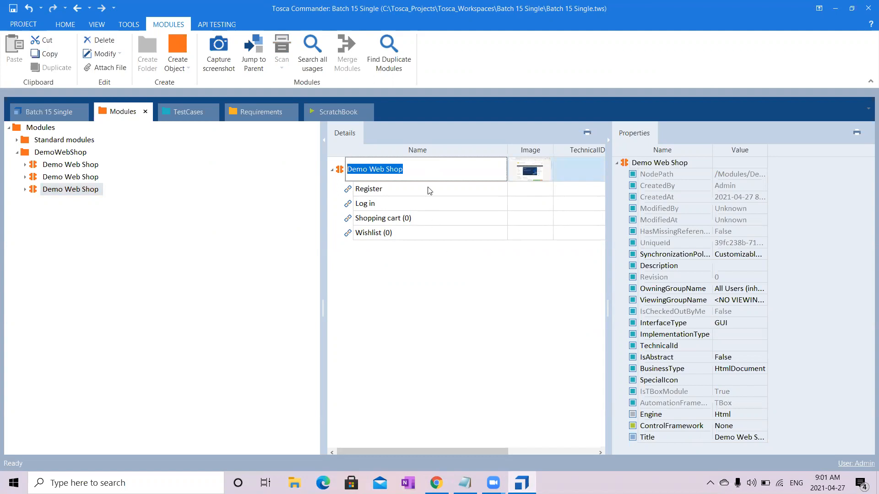
text(T)
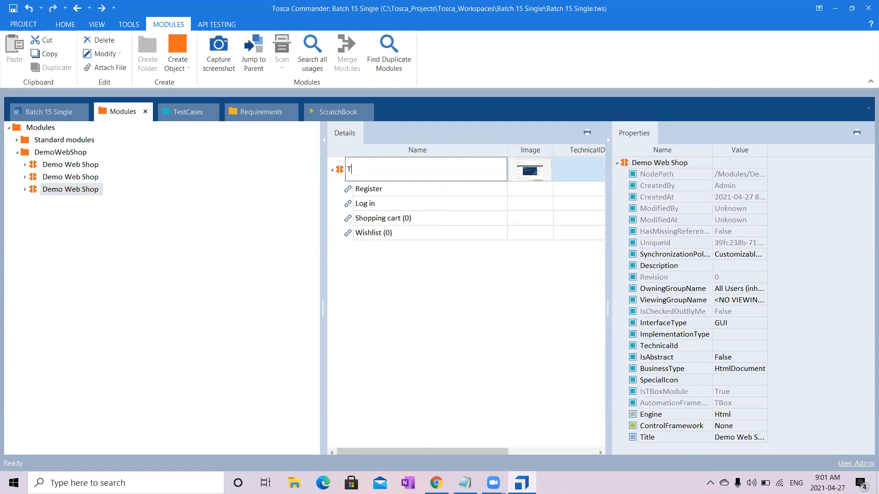
text(op Menu)
key(Return)
click(73, 189)
right_click(73, 189)
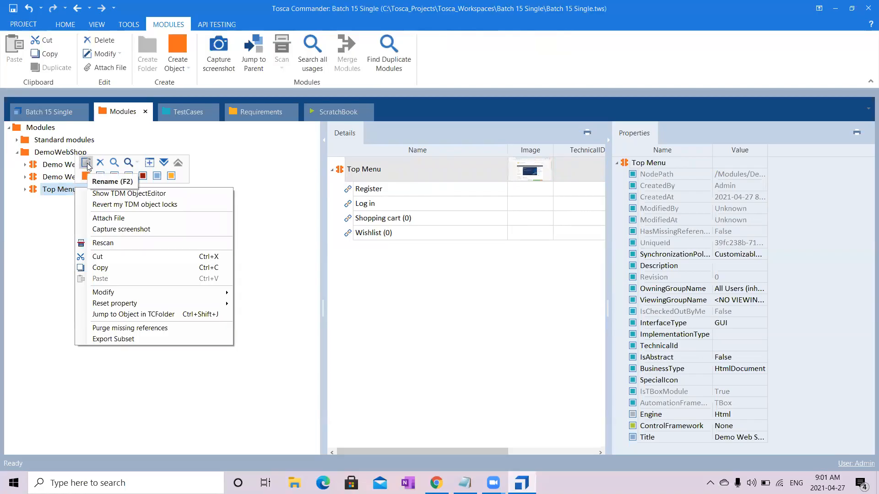
click(1, 244)
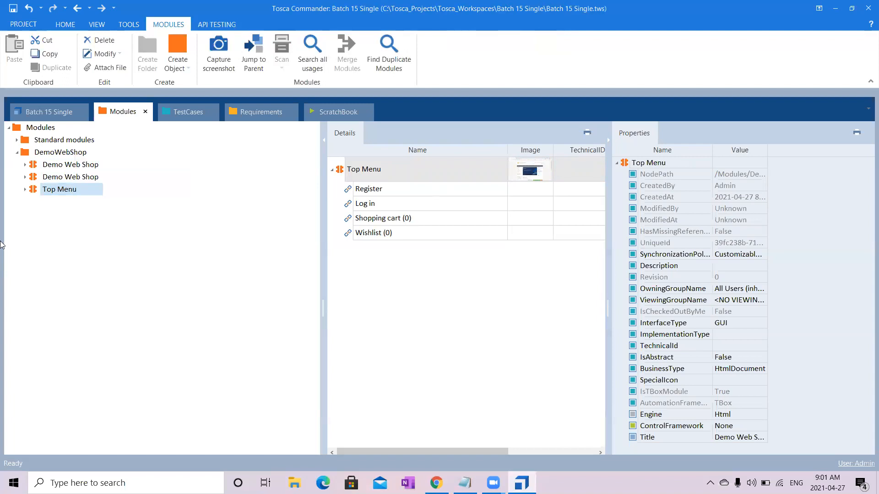
key(F2)
- Rename the Top Menu module's Shopping cart (0) attribute as Shopping Cart
click(415, 191)
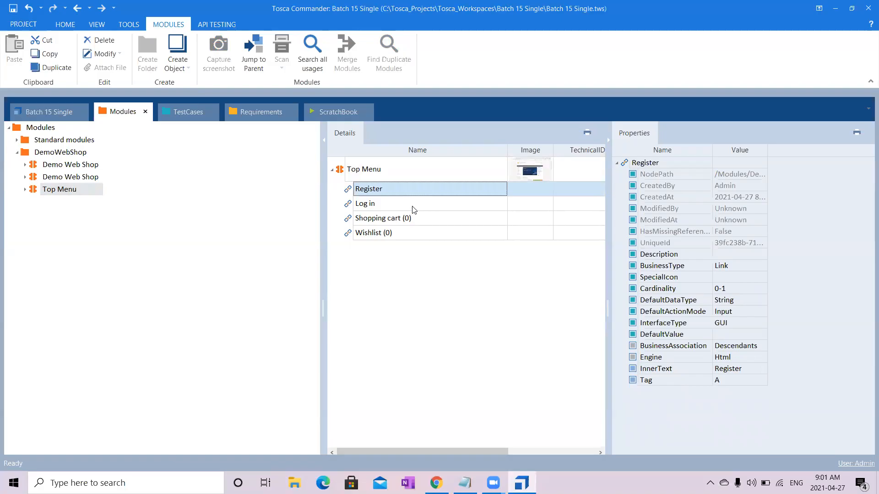
click(415, 207)
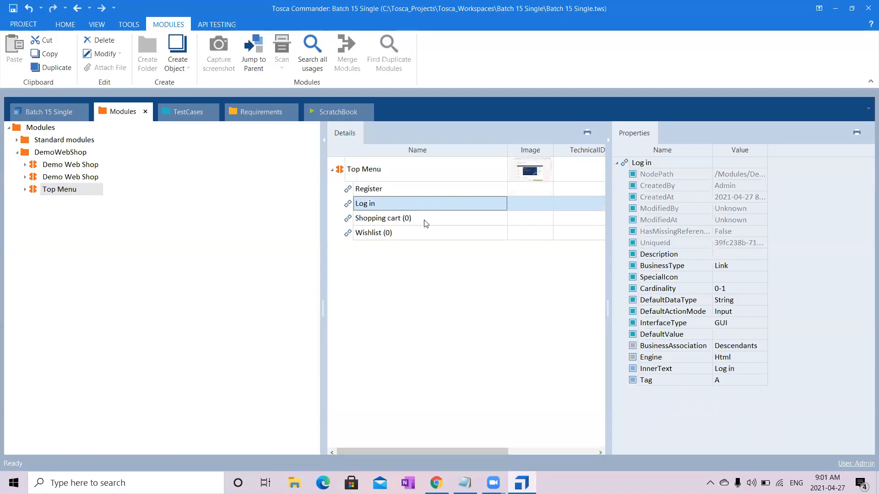
click(426, 223)
click(425, 222)
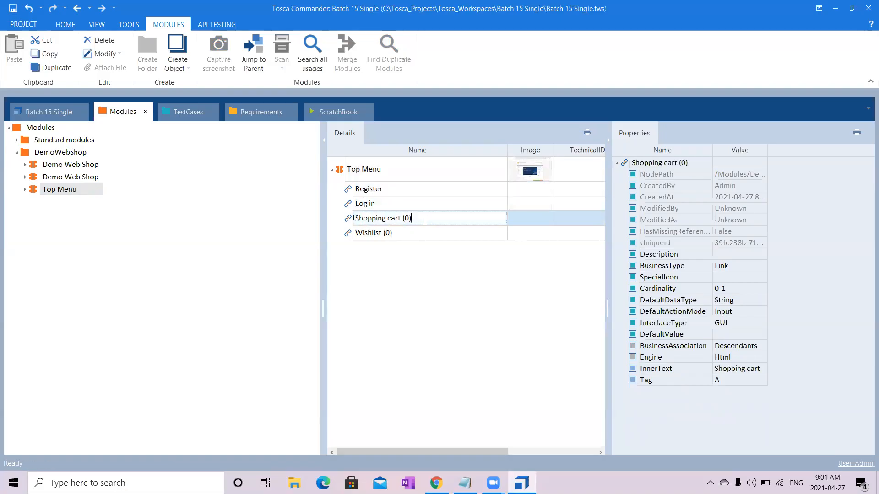
key(BackSpace)
key(BackSpace)
key(BackSpace)
key(BackSpace)
click(392, 219)
key(BackSpace)
text(C)
- Rename the Wishlist (0) attribute in the Top Menu module as Wishlist
click(408, 232)
click(410, 235)
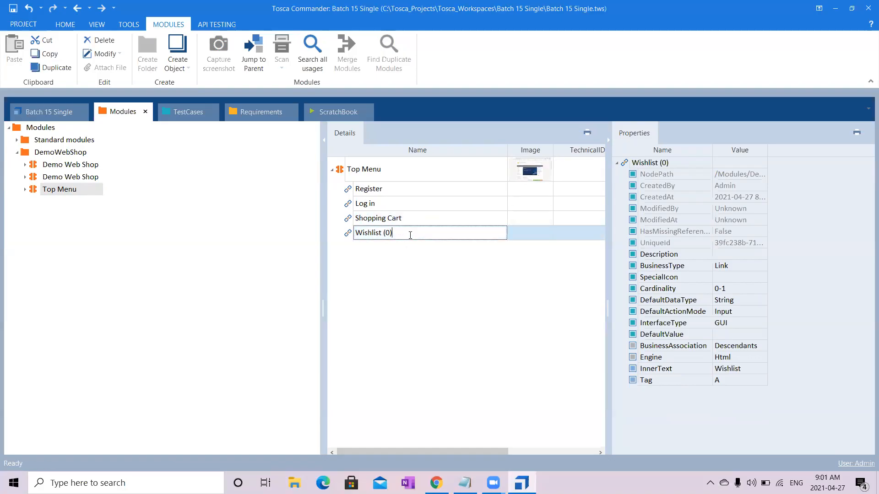
key(BackSpace)
key(BackSpace)
key(BackSpace)
click(434, 269)
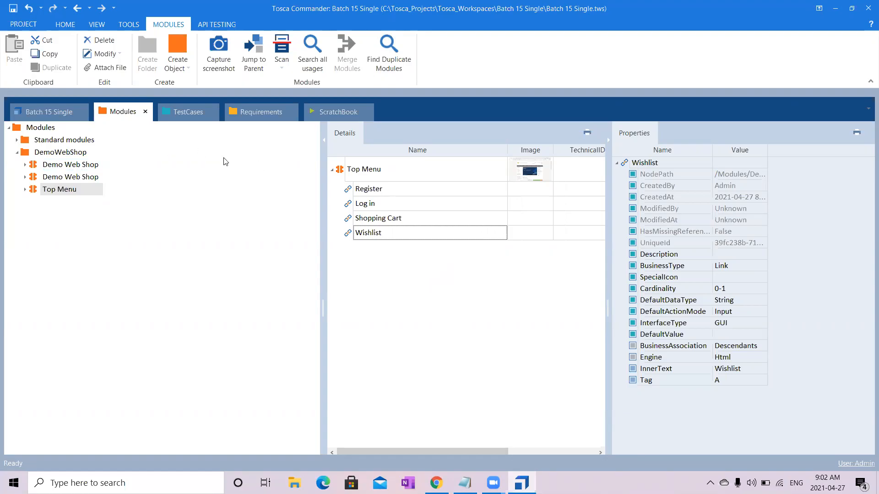
- Start an HTML scan from the DemoWebShop folder and choose the Demo Web Shop Register page as the application
click(71, 156)
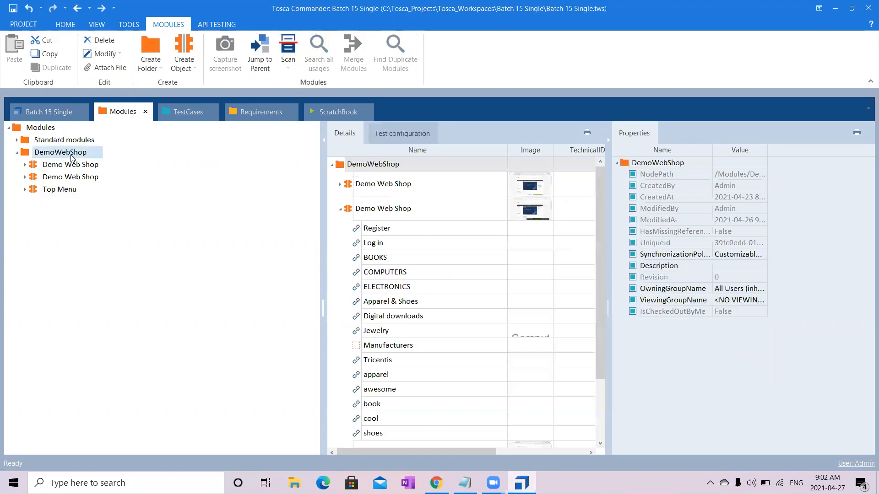
right_click(71, 155)
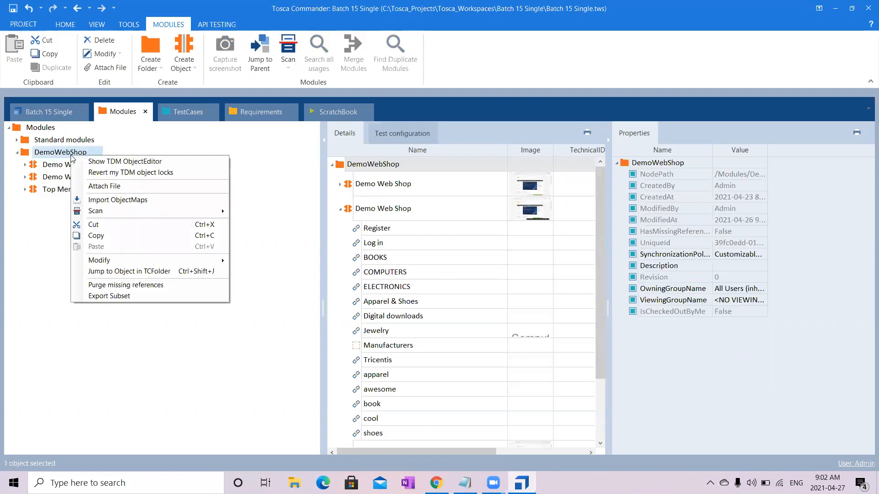
mouse_move(179, 209)
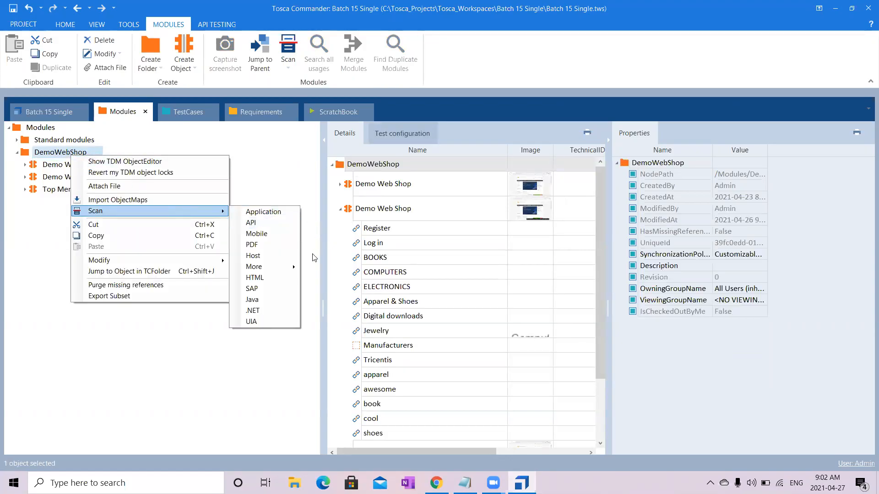
click(280, 276)
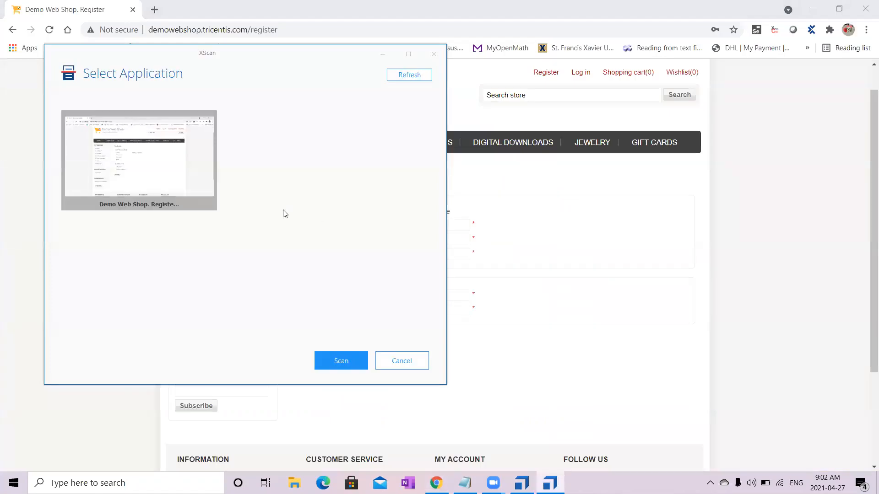
double_click(154, 153)
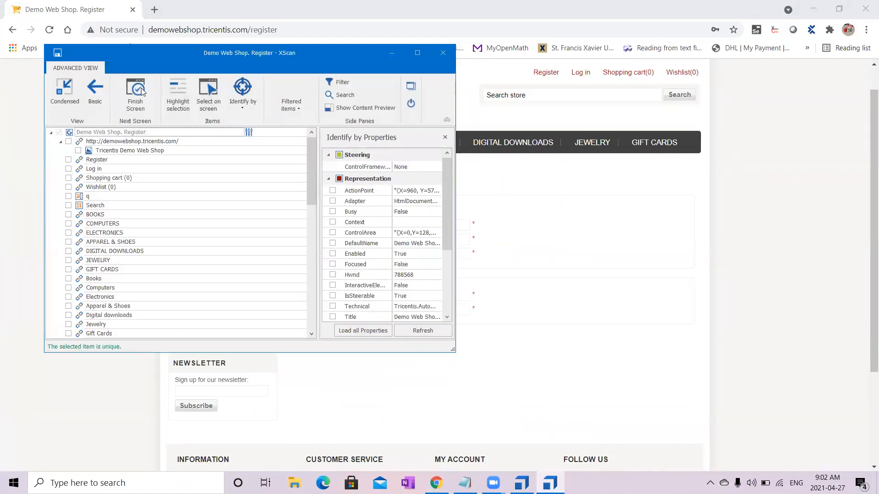
- Select the gender options, name, email, password and confirm password fields and Register button on screen, then return to the advanced view
click(62, 91)
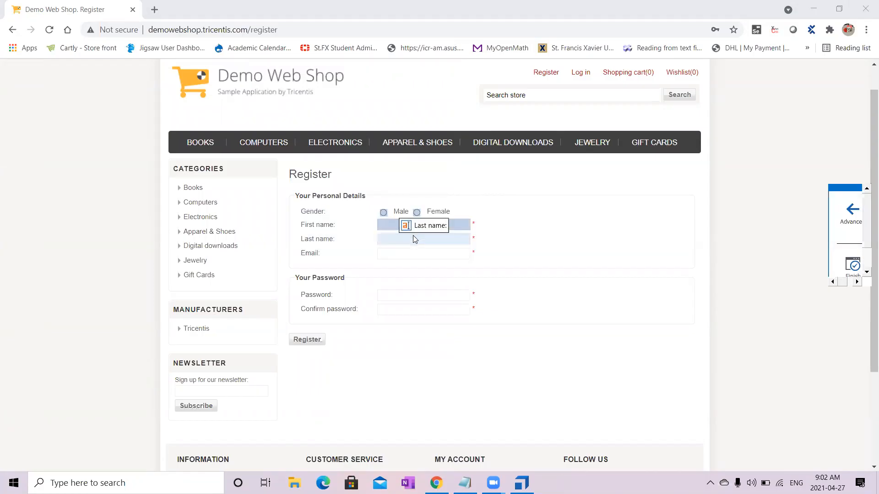
click(406, 297)
click(404, 308)
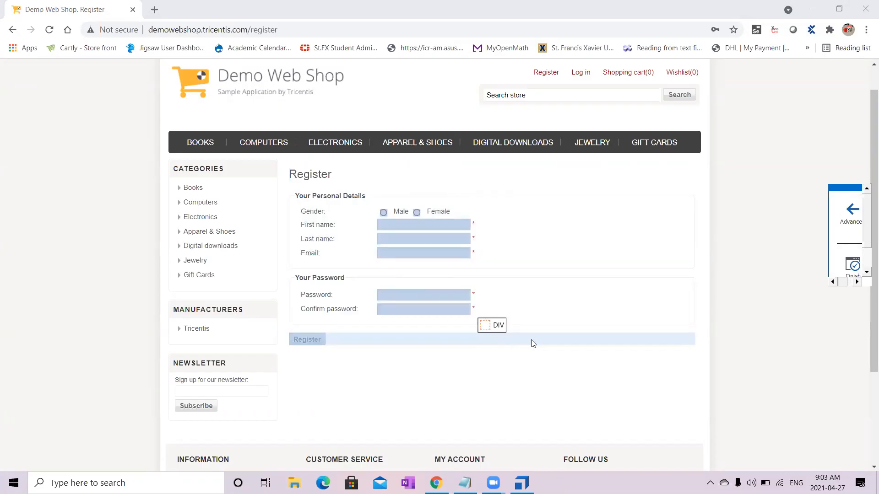
click(861, 226)
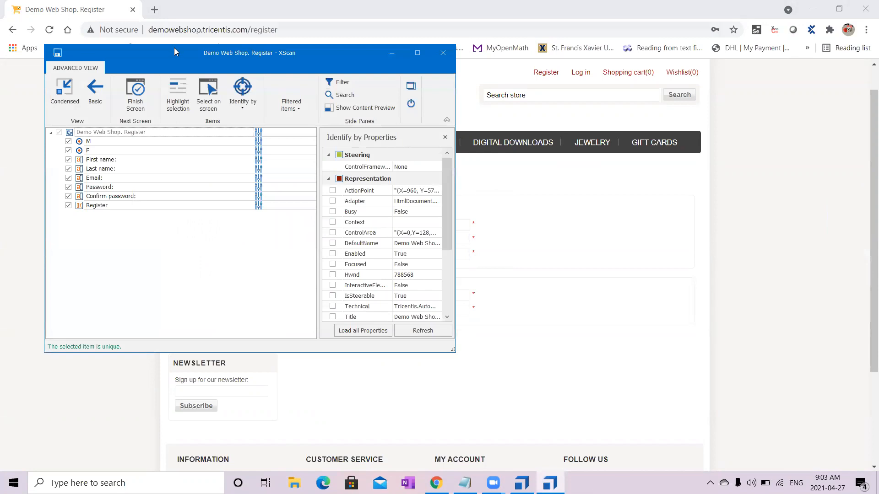
- Move the XScan window aside and compare the First name label with its input box on the Register form
drag(177, 50, 712, 116)
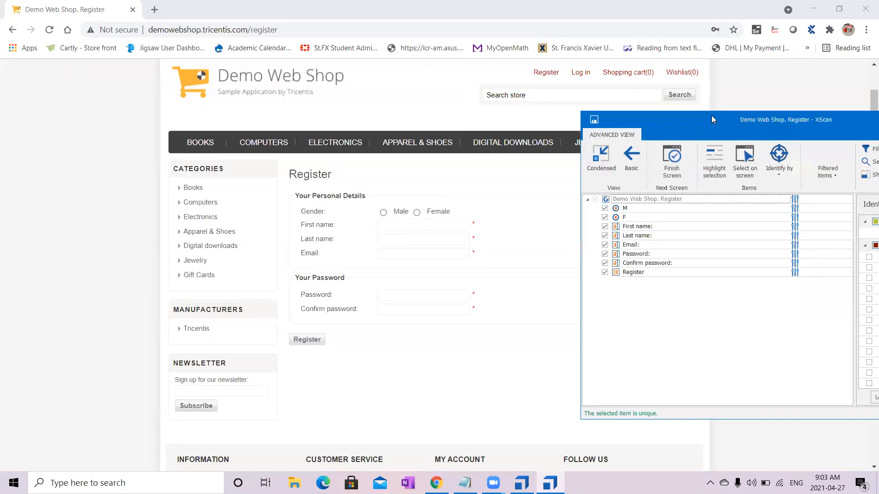
mouse_move(493, 483)
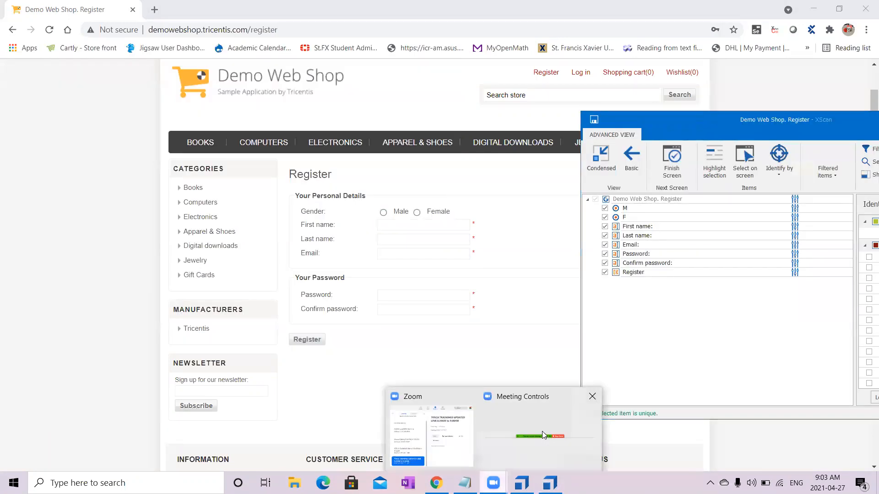
click(540, 445)
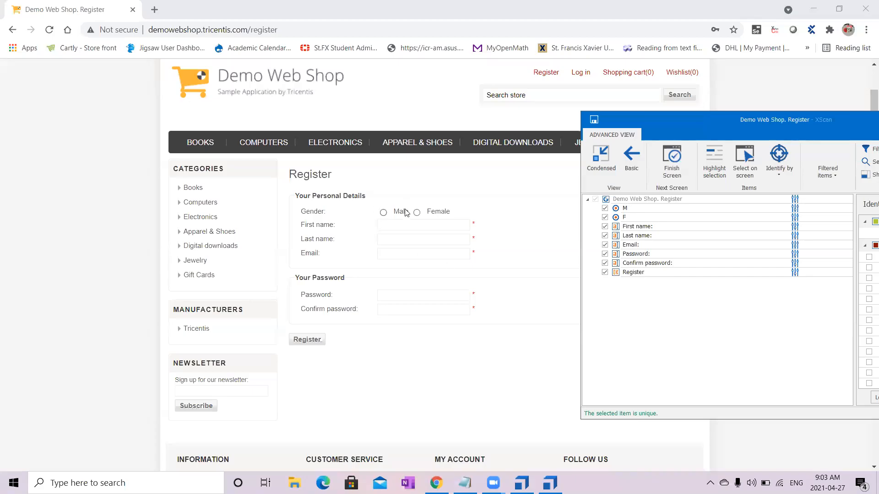
click(430, 223)
text(bh)
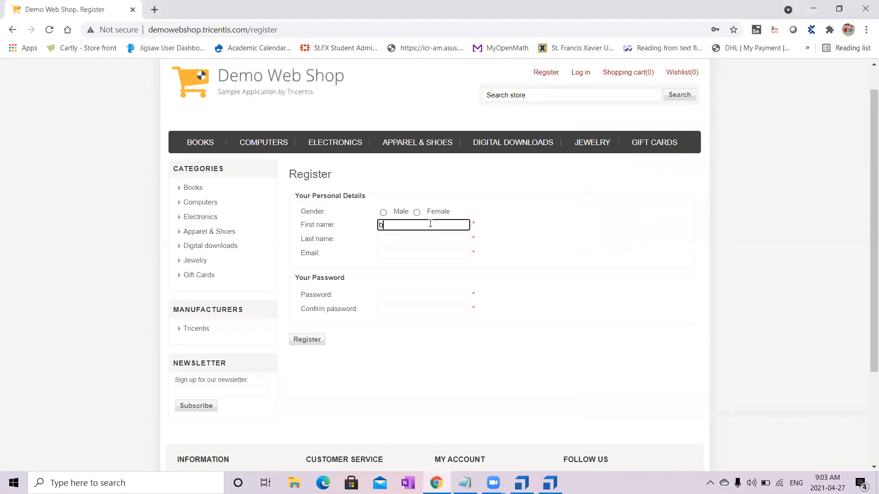
key(BackSpace)
key(BackSpace)
drag(344, 225, 299, 230)
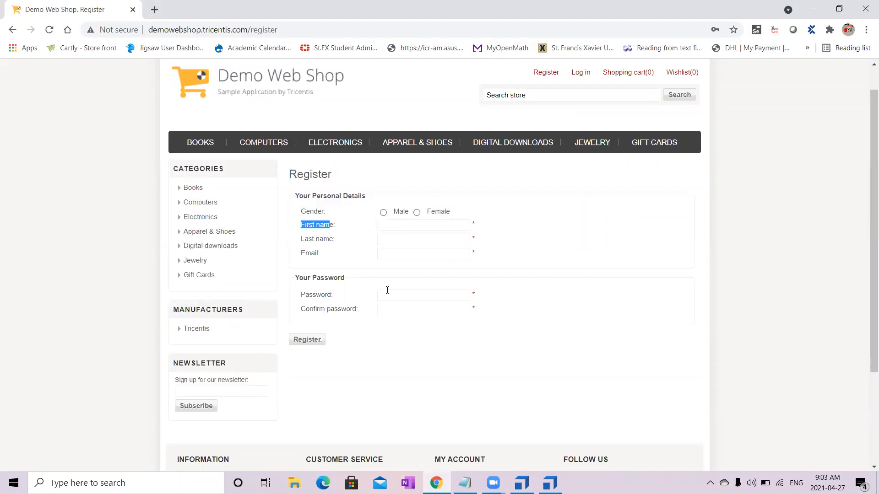
click(380, 253)
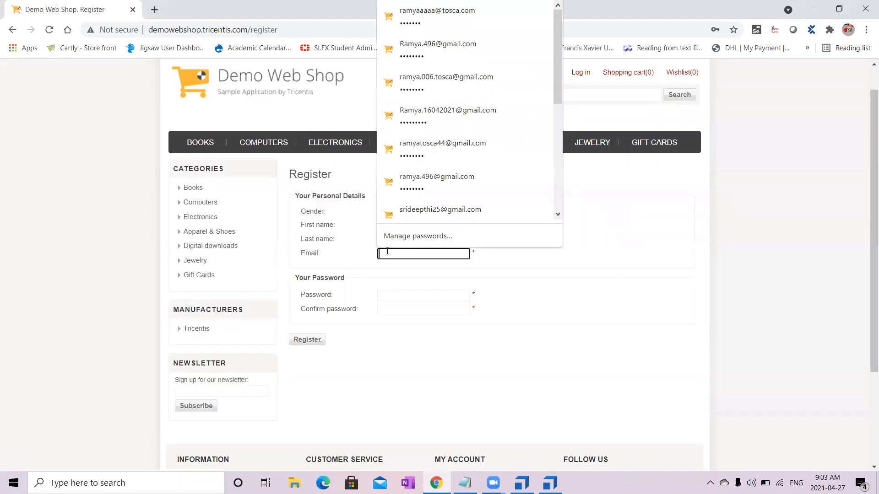
click(309, 230)
double_click(305, 228)
triple_click(305, 228)
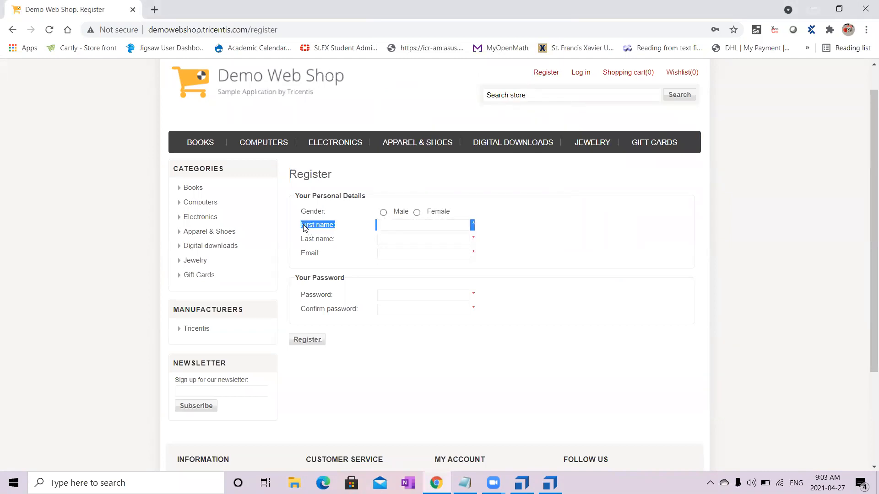
click(374, 232)
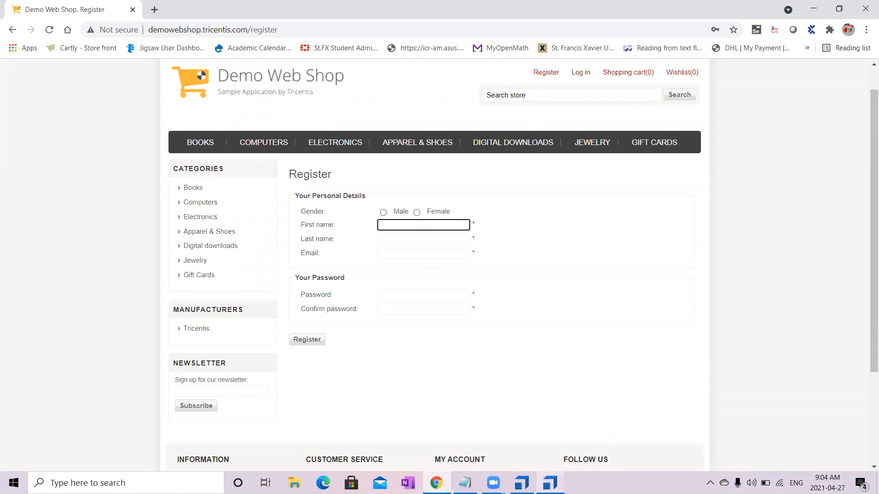
- Return to the XScan window, maximize it, widen the Identify by Properties pane and examine the M option's properties
click(549, 483)
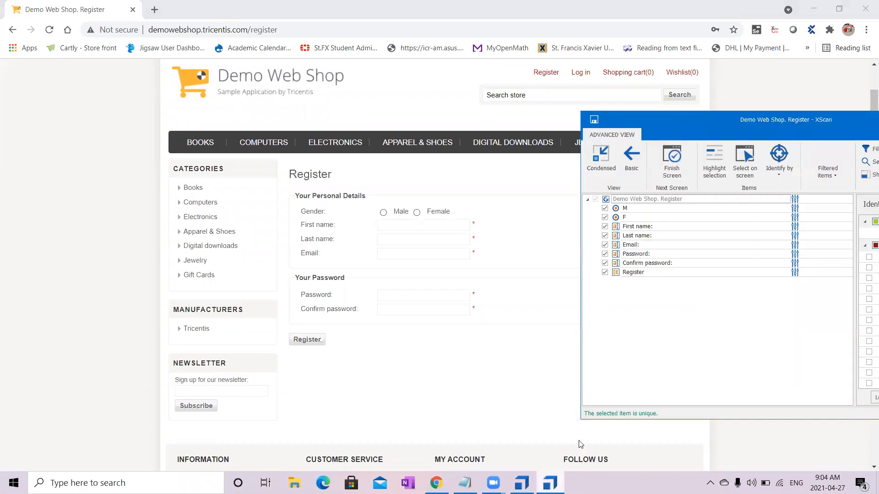
drag(785, 122, 519, 75)
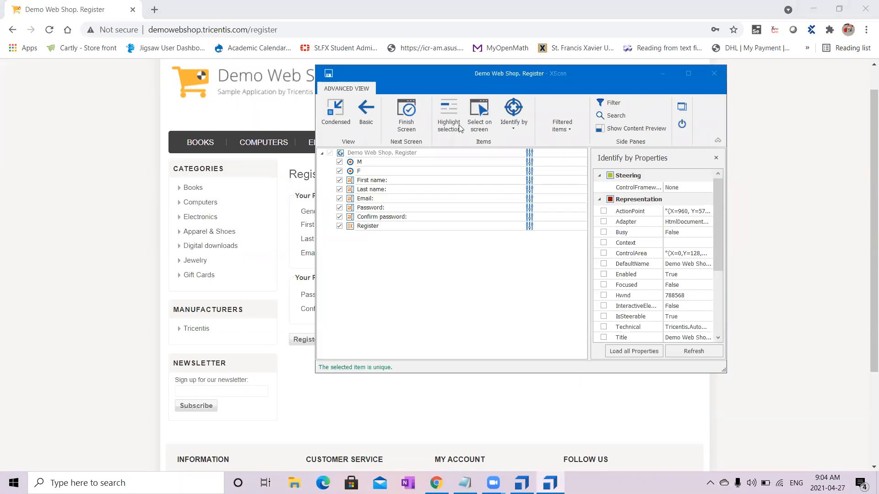
click(431, 163)
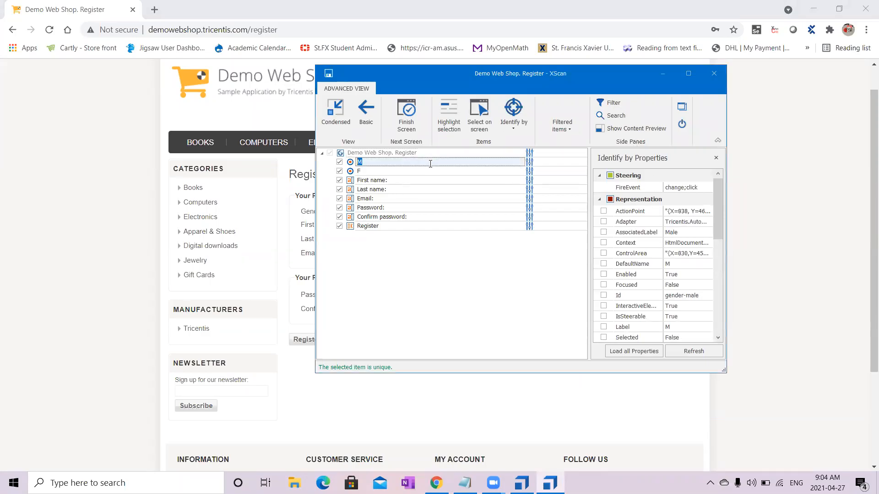
click(684, 74)
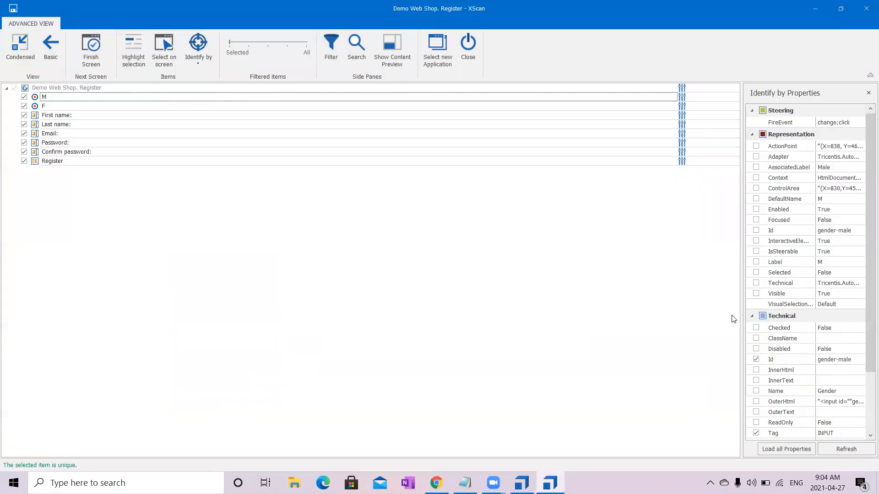
drag(742, 316, 519, 365)
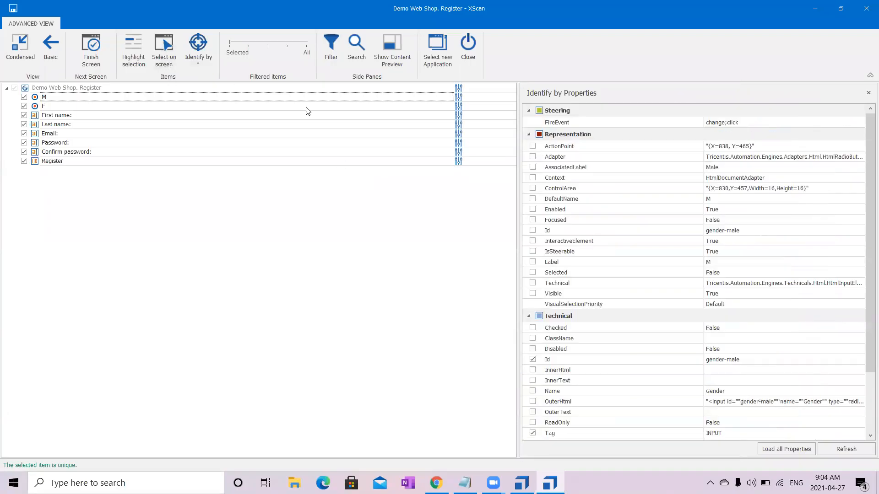
drag(867, 356, 867, 444)
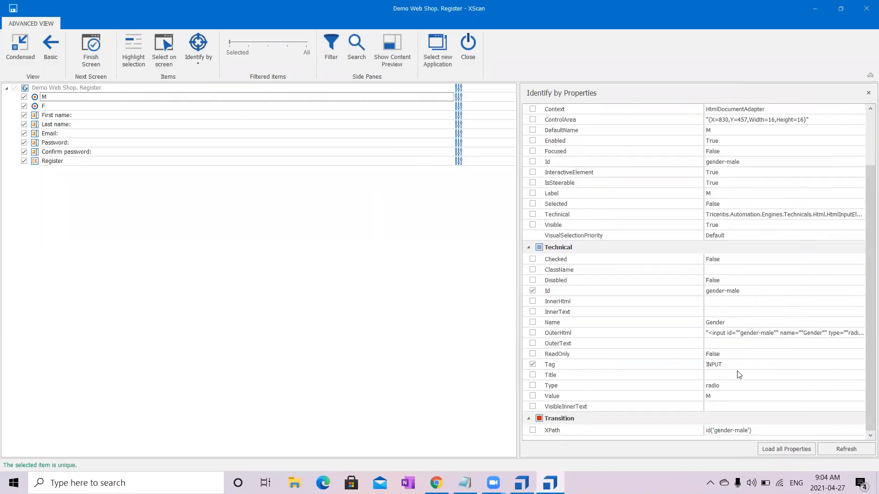
- Check the identifying properties of F, First name, Last name, Email, Password, Confirm password and Register one after another
click(308, 107)
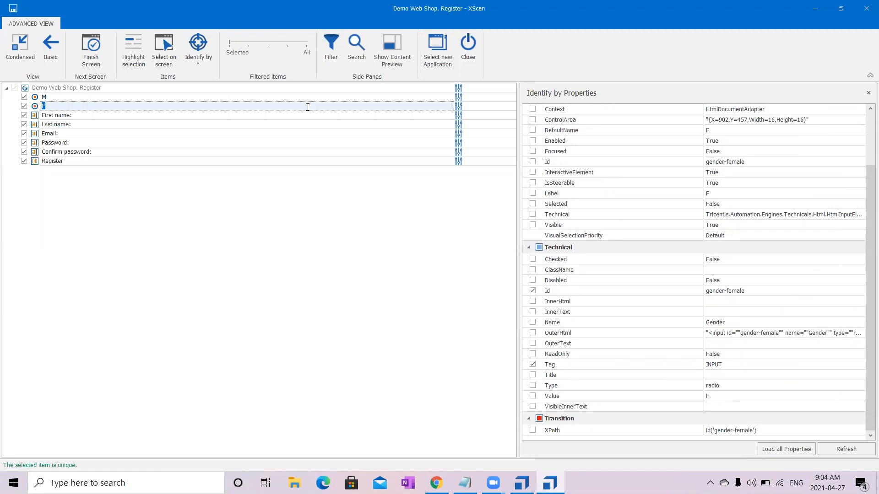
click(306, 116)
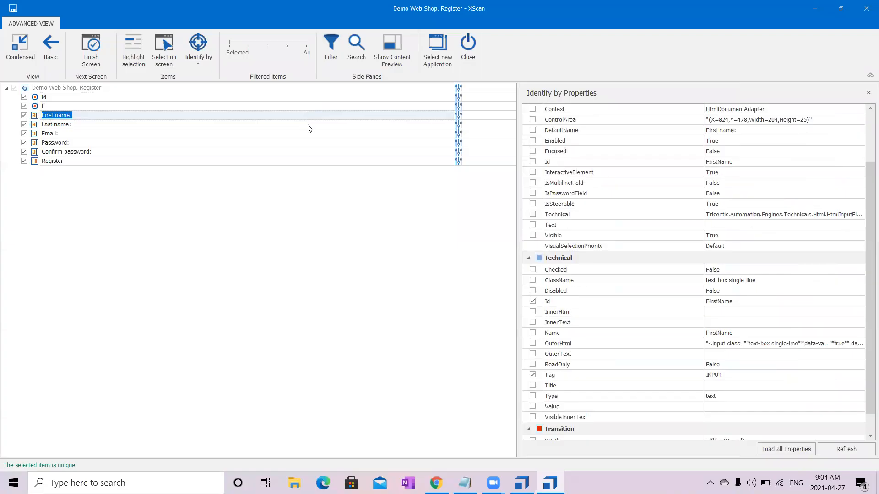
click(309, 125)
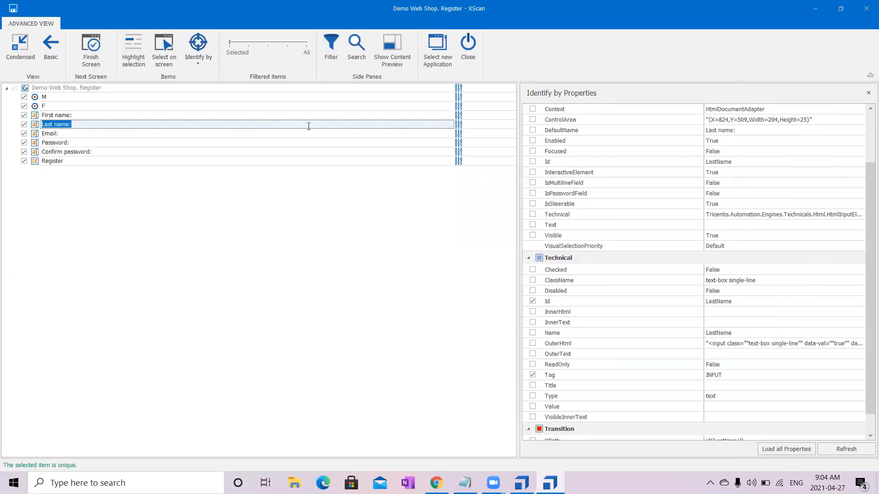
click(311, 135)
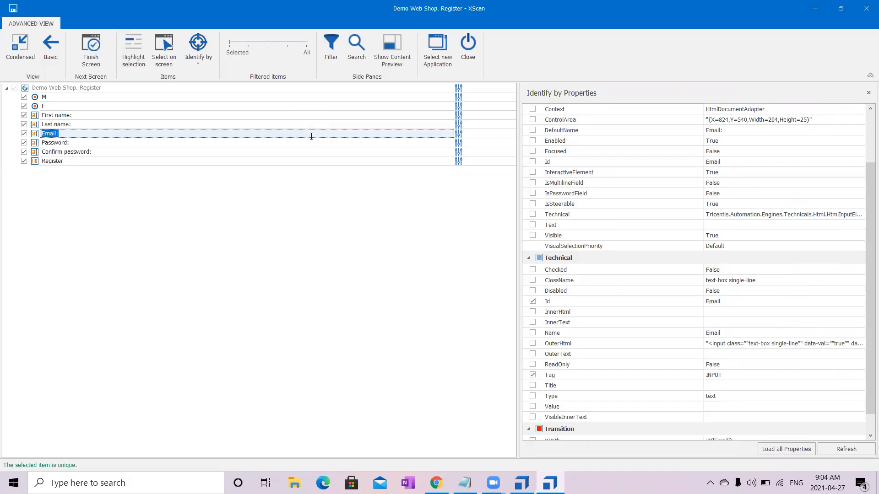
click(312, 146)
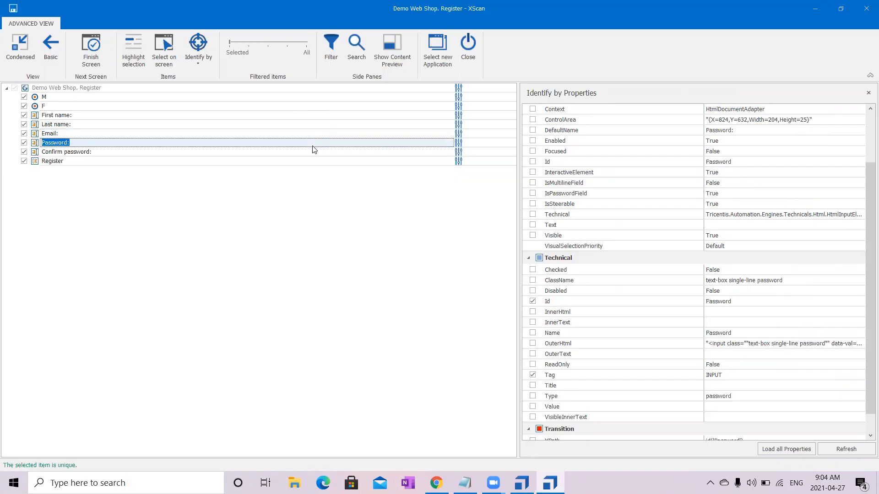
click(313, 153)
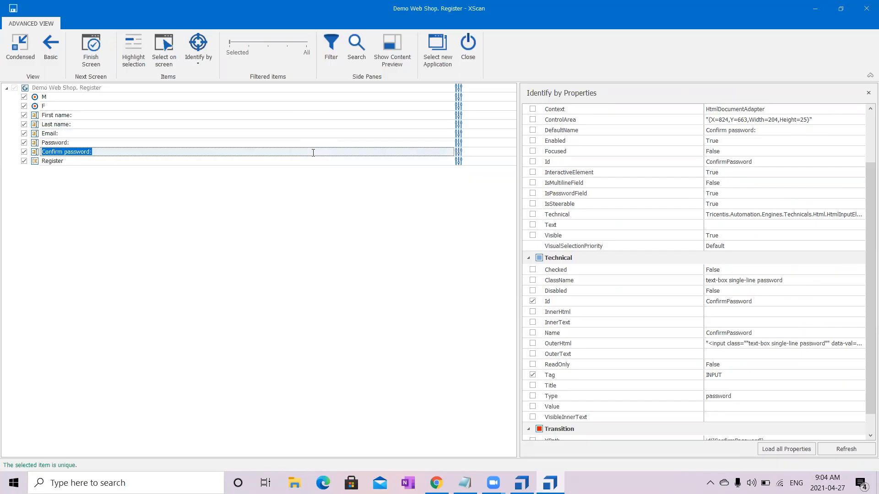
click(316, 162)
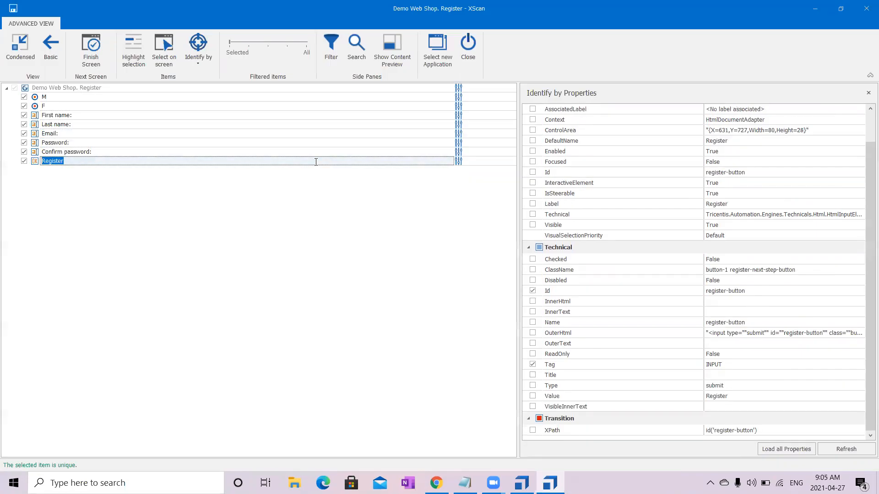
- Finish and save the Register screen scan, close XScan and open the Demo Web Shop. Register module in Tosca Commander
click(103, 60)
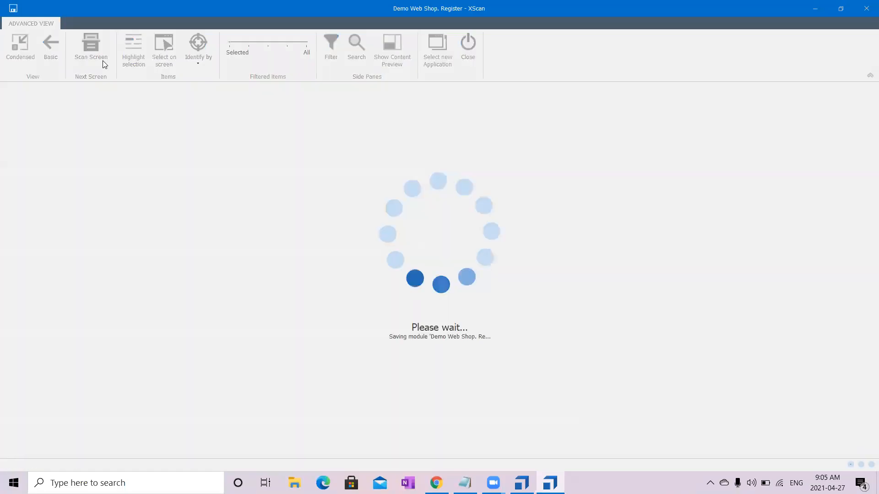
click(475, 61)
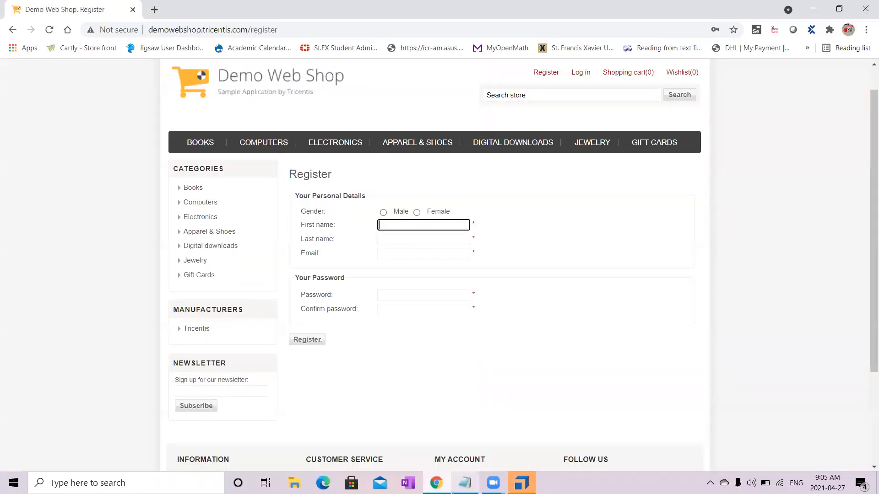
click(521, 483)
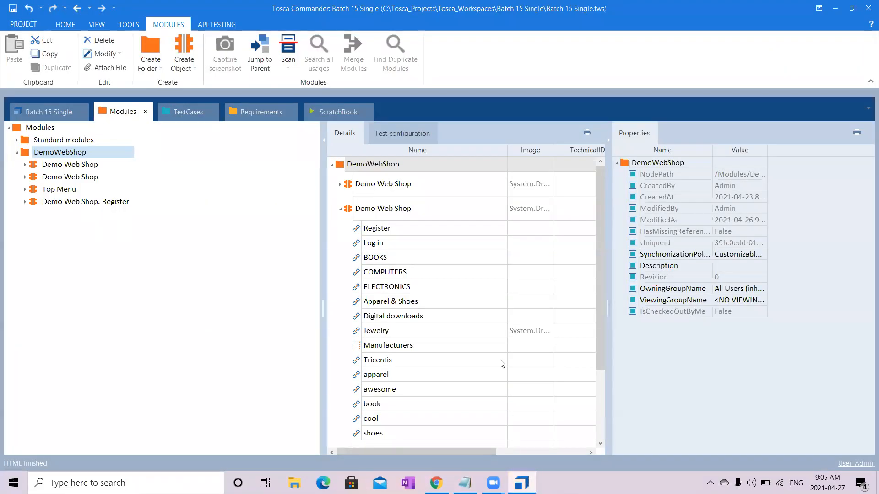
click(78, 202)
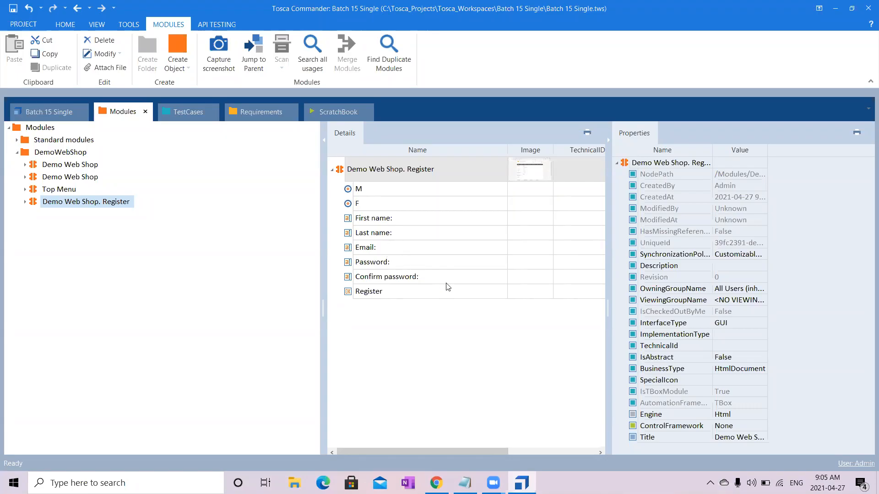
- Collapse the Properties pane, select the attributes from First name: through Register and start a bulk modification of their Name
click(606, 149)
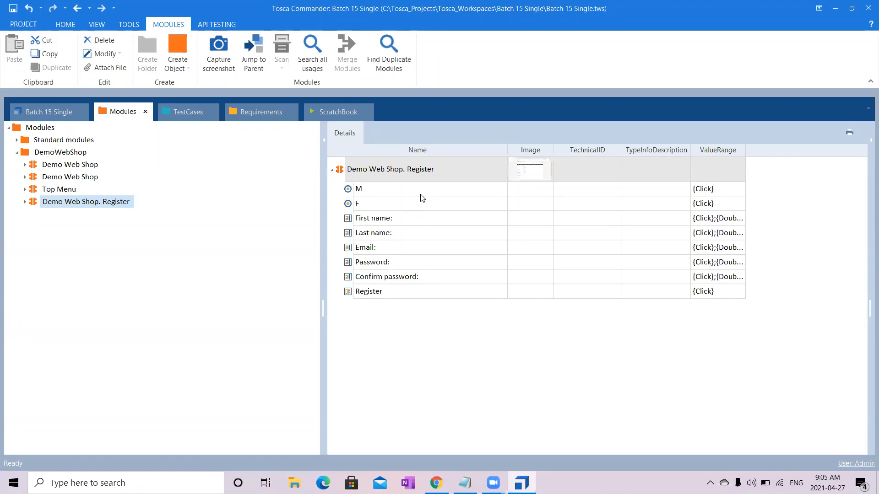
click(421, 221)
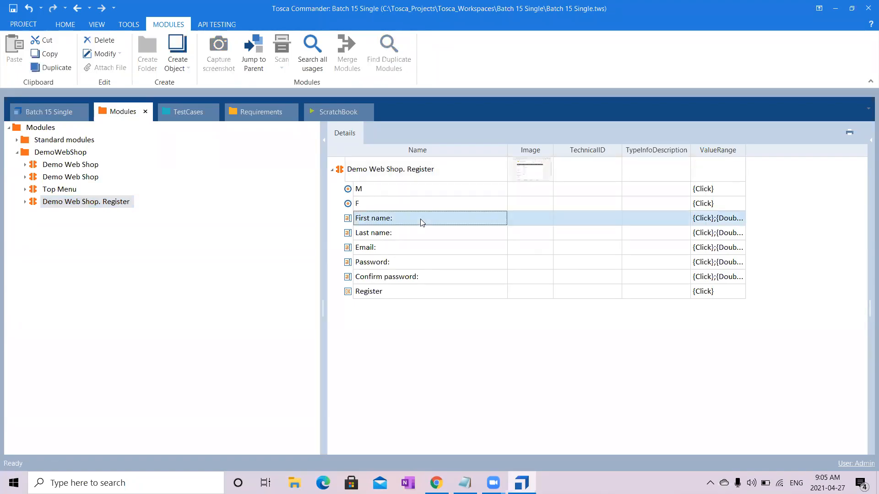
key(shift+Down)
key(shift+Down)
key(shift+Down)
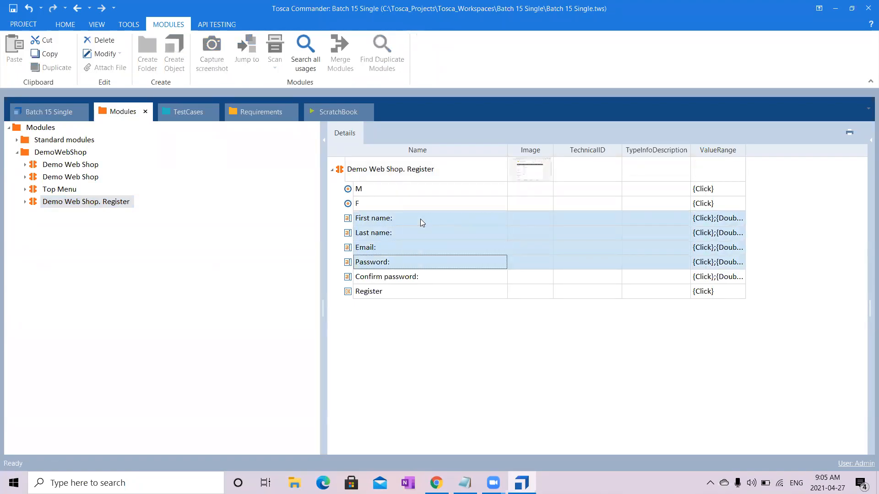
key(shift+Down)
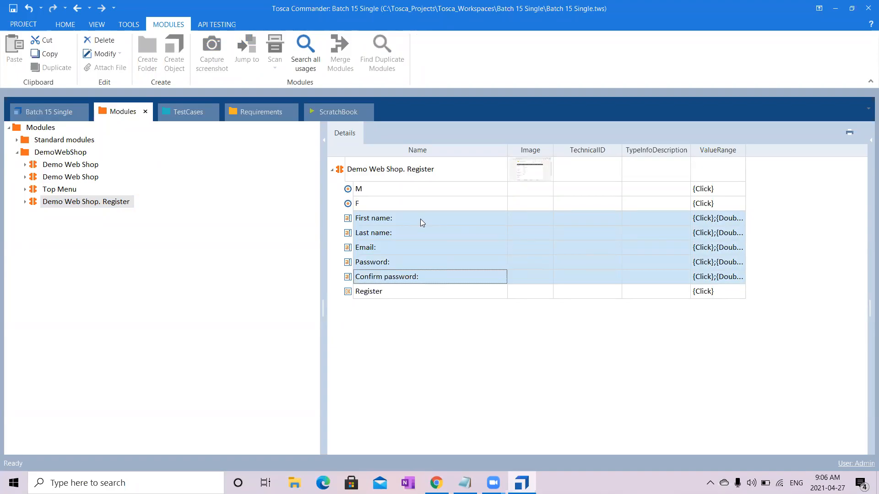
key(shift+Down)
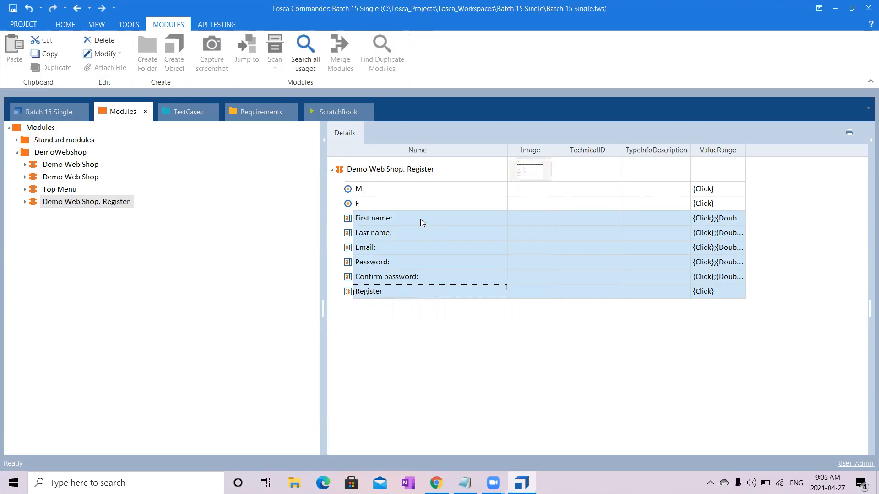
right_click(420, 219)
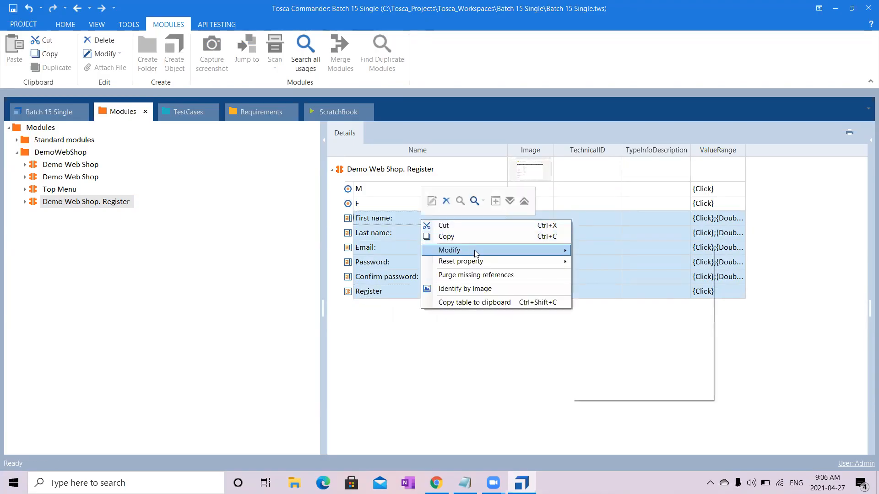
mouse_move(475, 251)
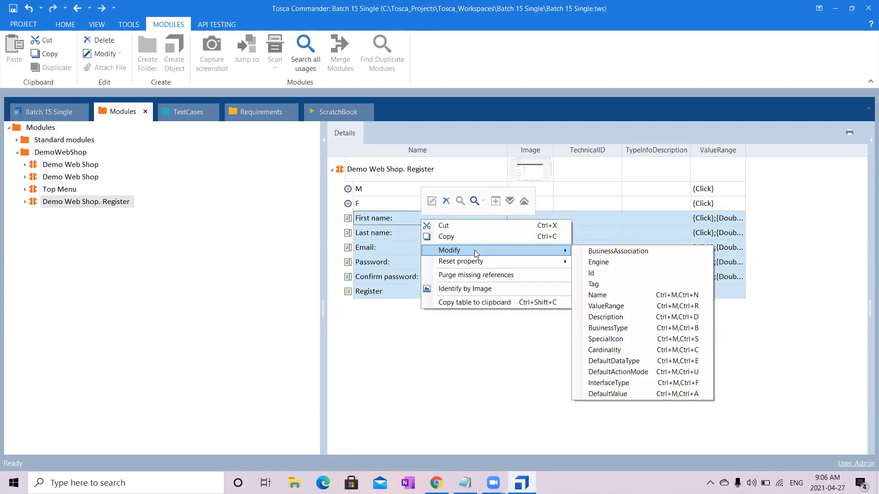
click(592, 296)
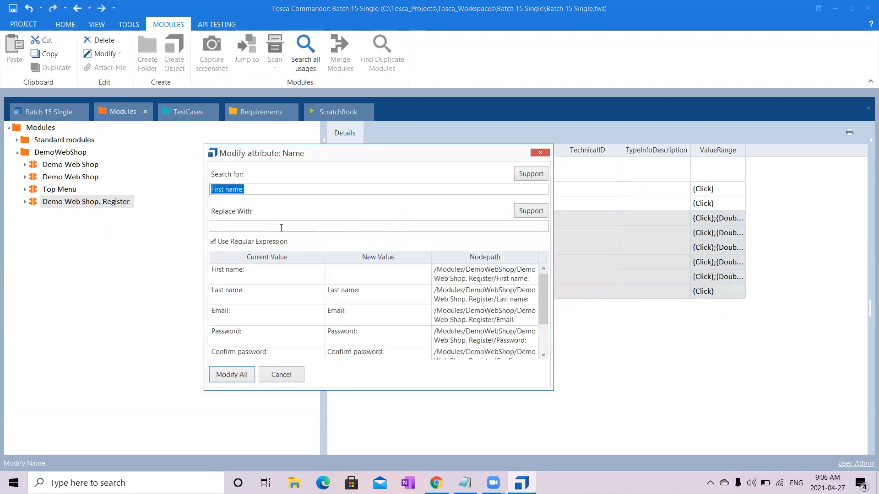
click(213, 241)
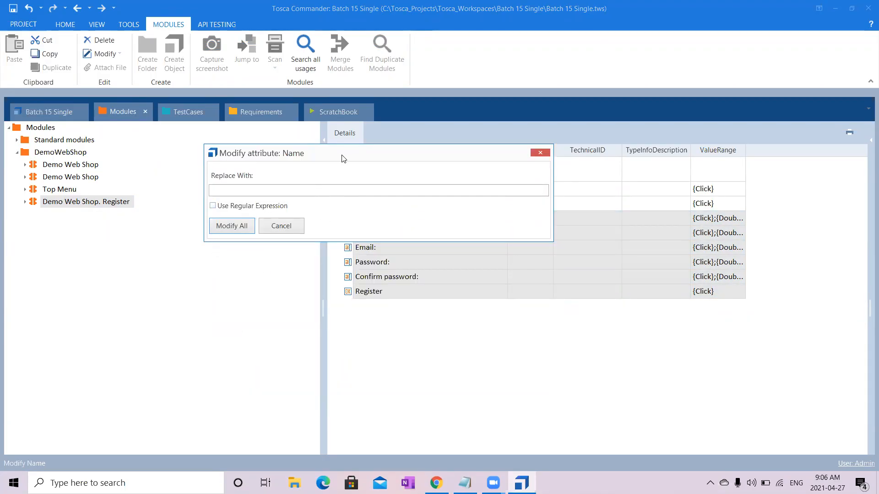
drag(344, 158, 487, 108)
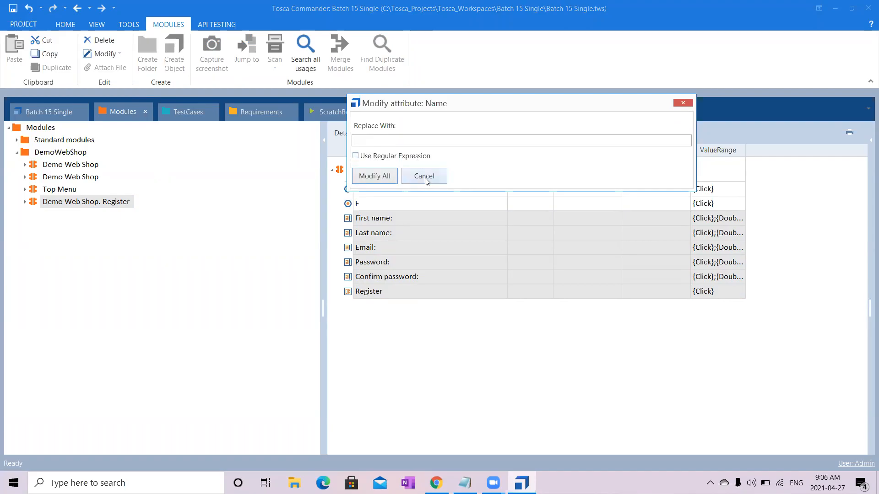
click(356, 155)
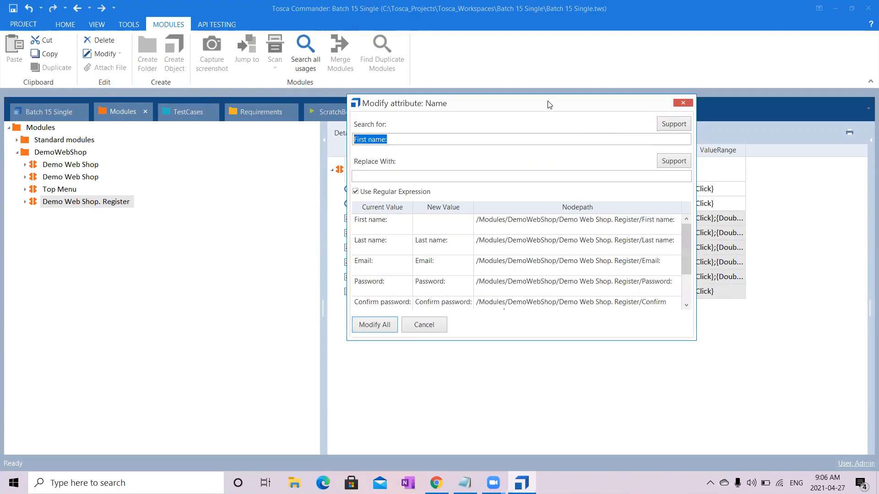
- Search for ":" with regular expressions and replace it with nothing in all selected attribute names
drag(550, 105, 667, 68)
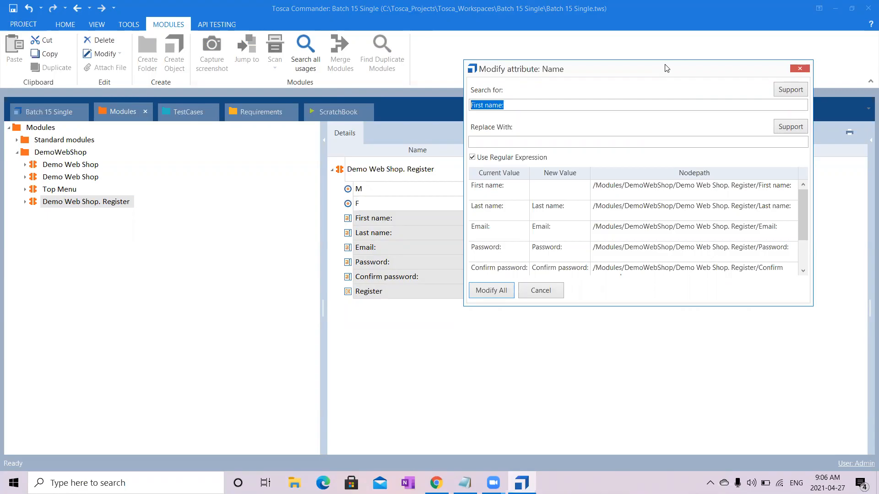
click(499, 105)
drag(499, 105, 435, 103)
key(BackSpace)
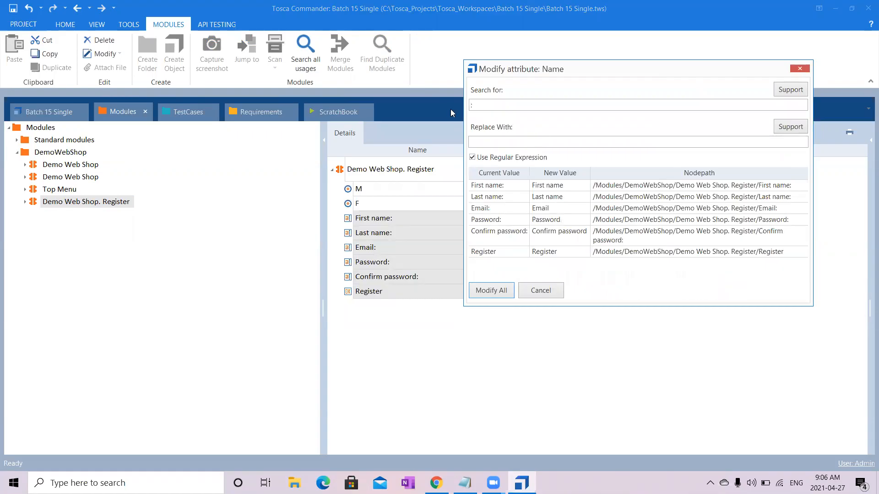
drag(478, 105, 448, 109)
click(498, 145)
click(488, 291)
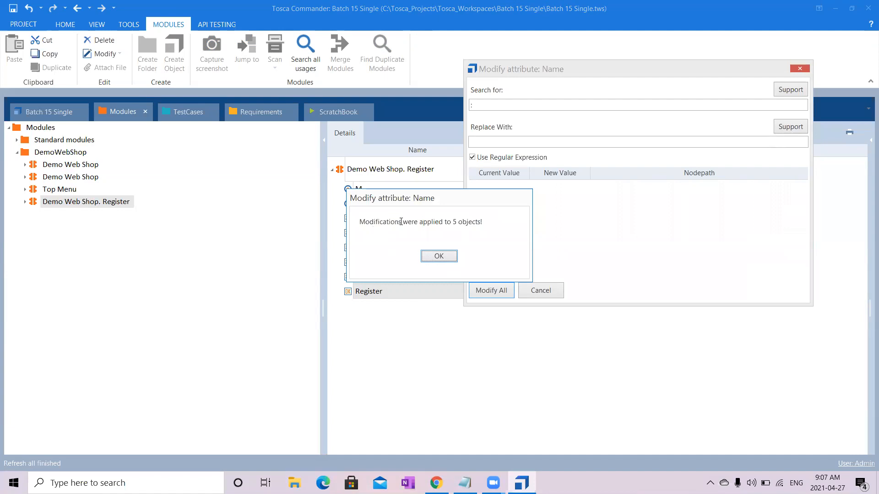
click(442, 256)
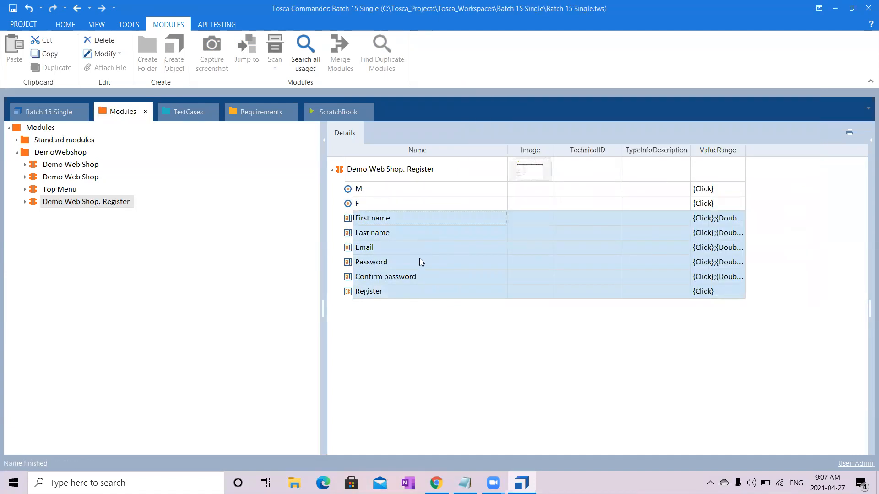
click(415, 352)
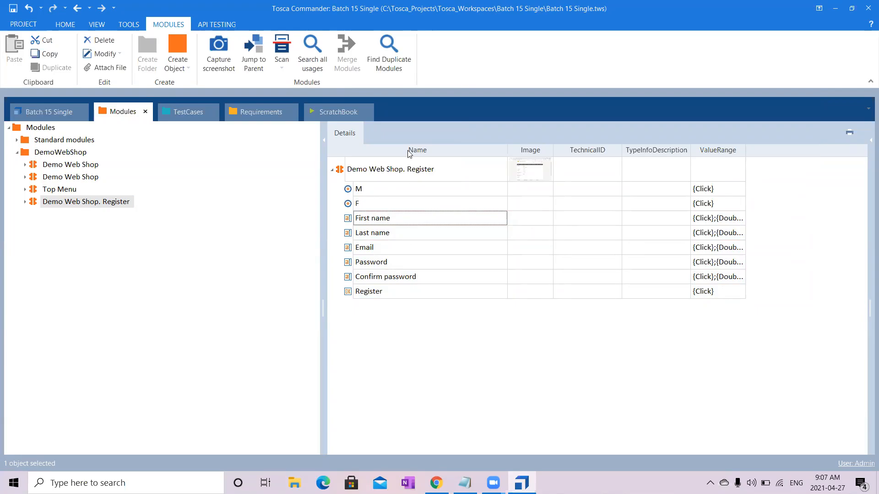
click(384, 221)
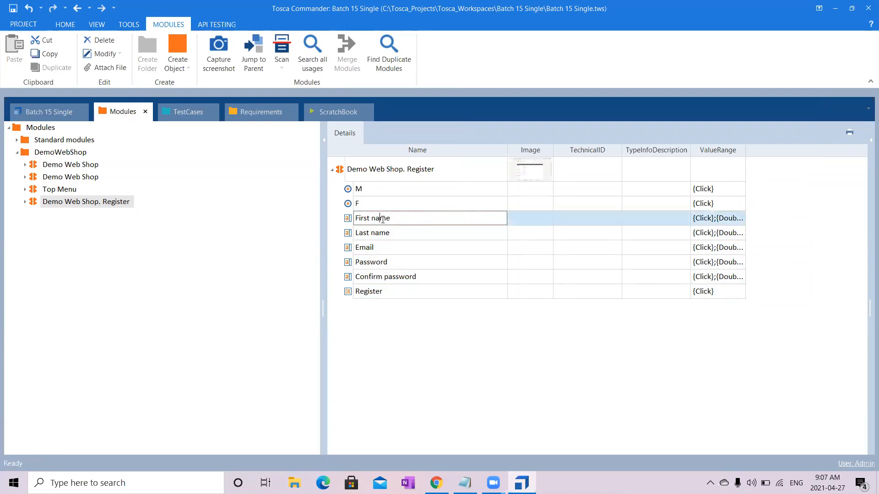
click(551, 221)
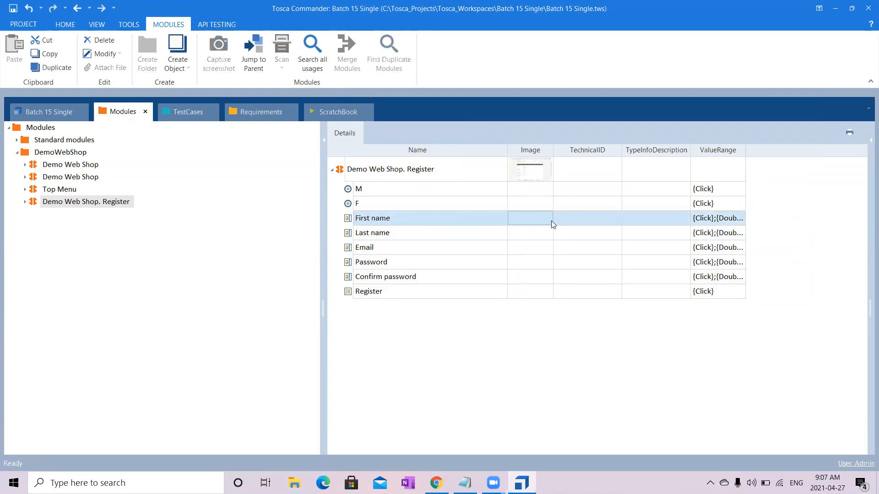
- Select the attributes from First name through Register, start a bulk modification of their Name and list the regular-expression options for the search
key(shift+Down)
key(shift+Down)
key(shift+Down)
key(shift+Down)
key(shift+Down)
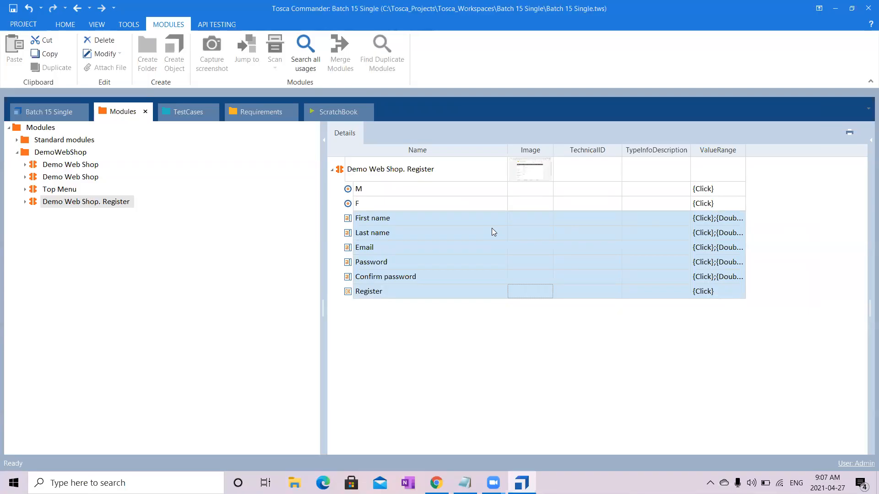
key(ctrl+m)
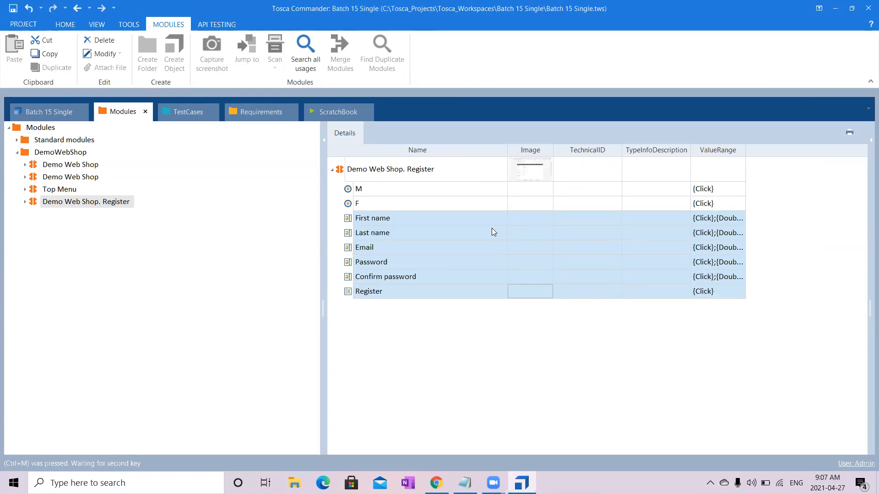
key(n)
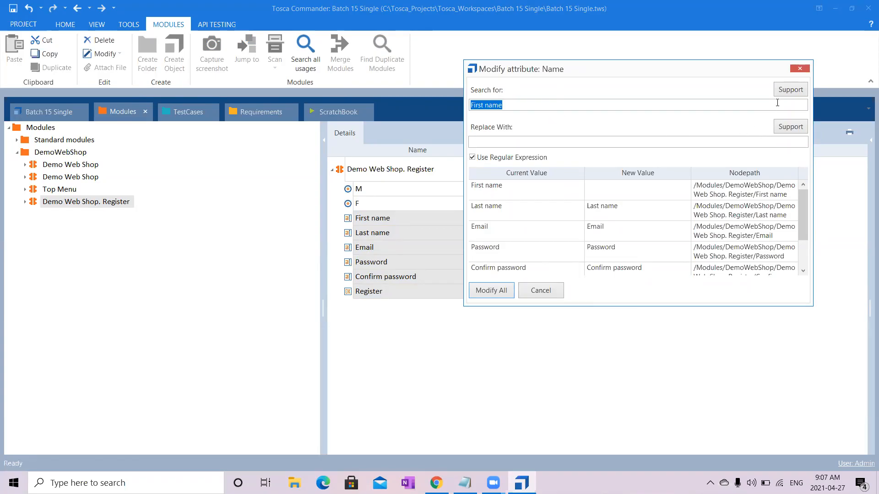
click(788, 90)
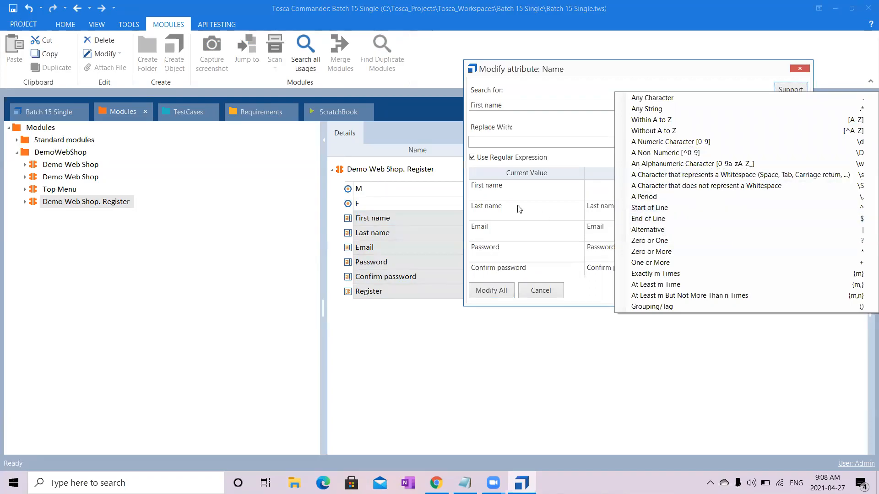
- Preview adding a sample name in front of all selected attribute names by searching for ^ in the bulk modification
click(555, 105)
drag(556, 105, 386, 109)
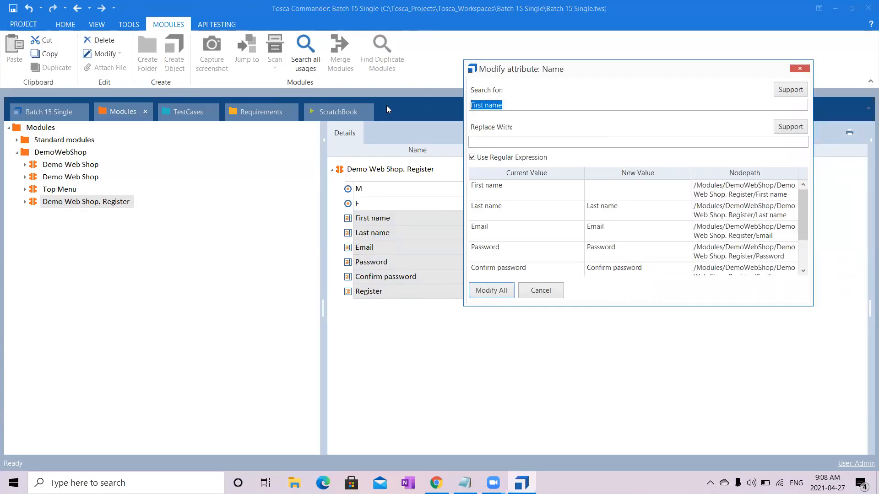
text(^)
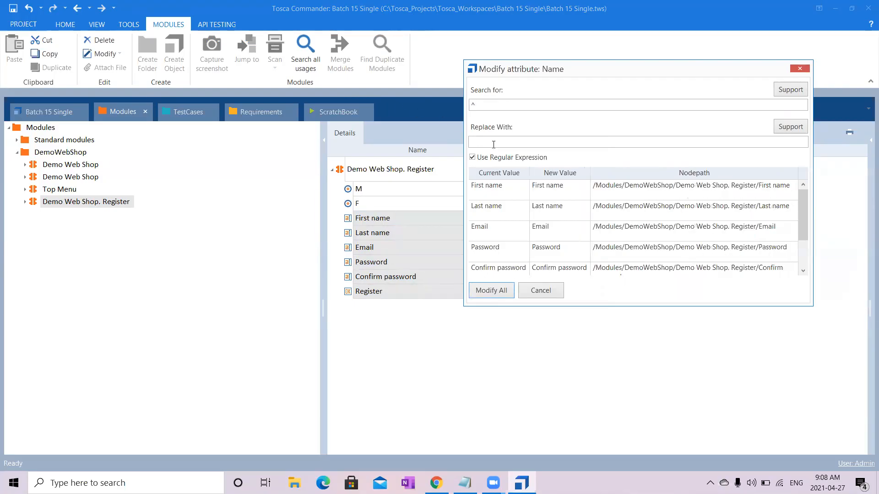
text(Ramya)
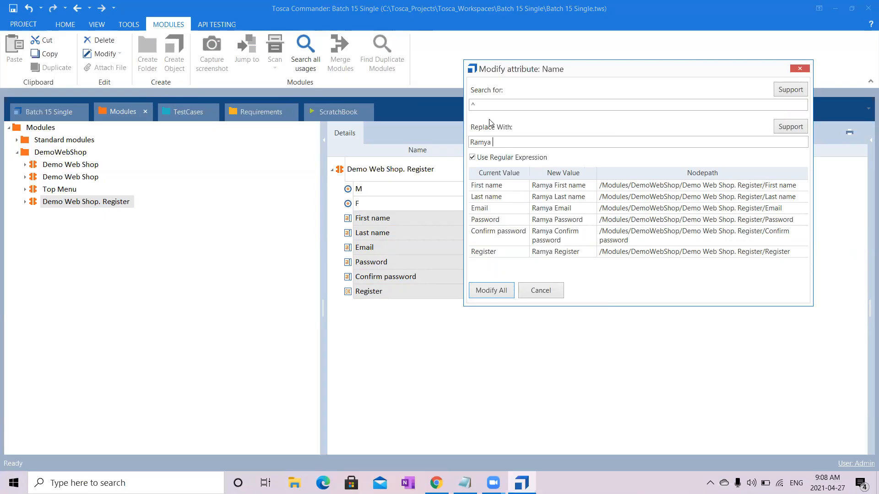
- Preview the same replacement text with the search patterns $ and [A-Z] for the selected attribute names
drag(488, 105, 421, 109)
text($)
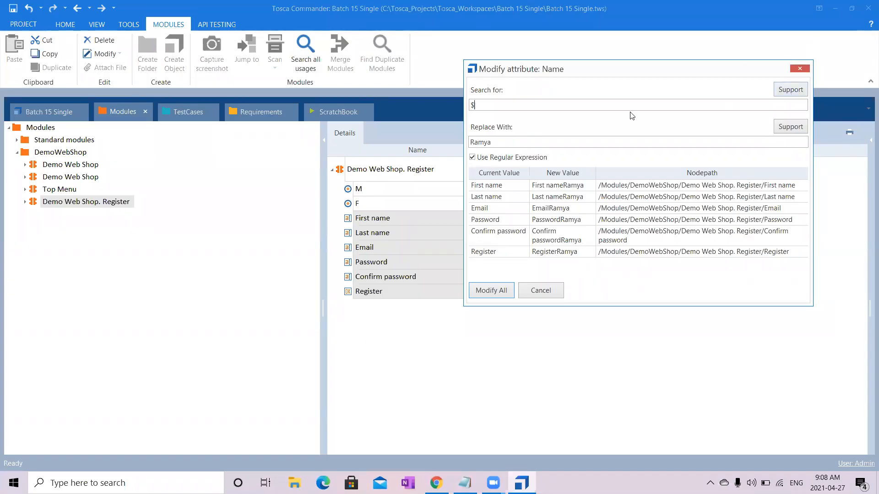
drag(604, 108, 386, 114)
text([A-Z)
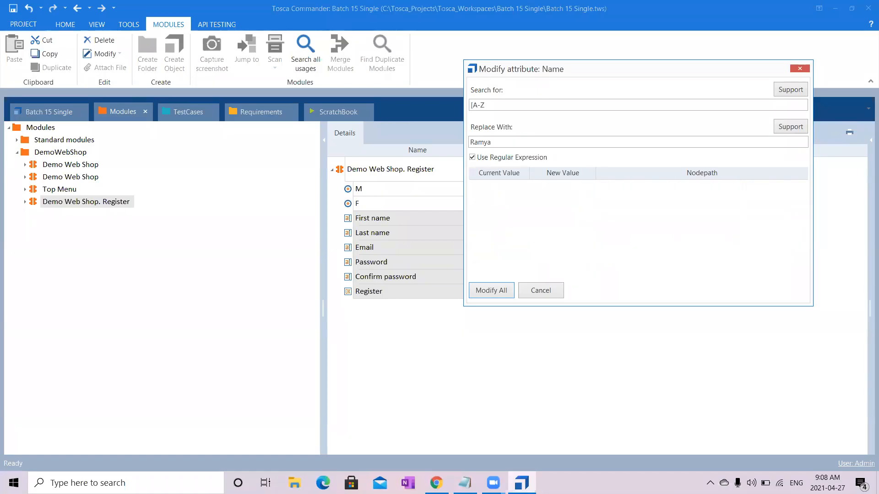
text(])
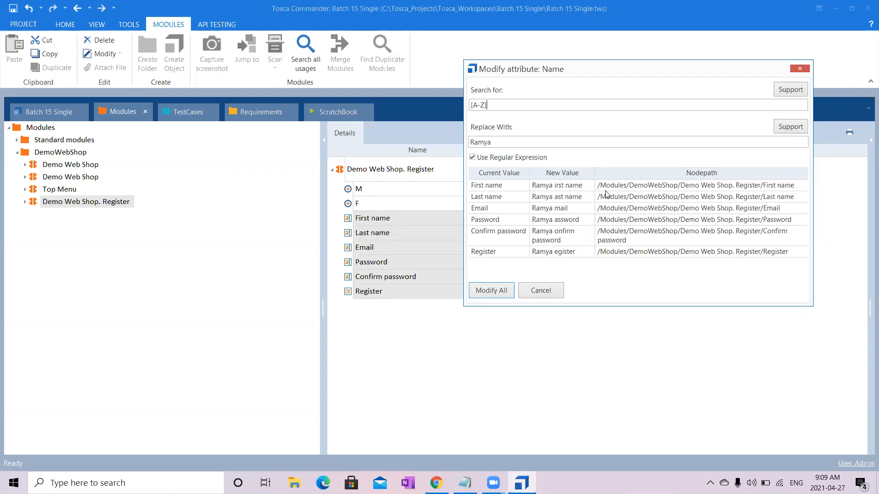
- Review the regular-expression options for the search once more and cancel the bulk name modification
drag(498, 105, 451, 110)
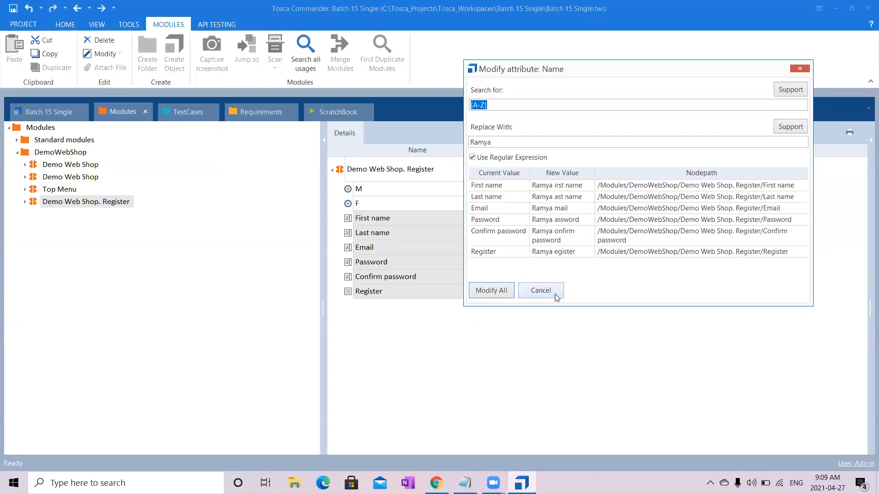
click(802, 91)
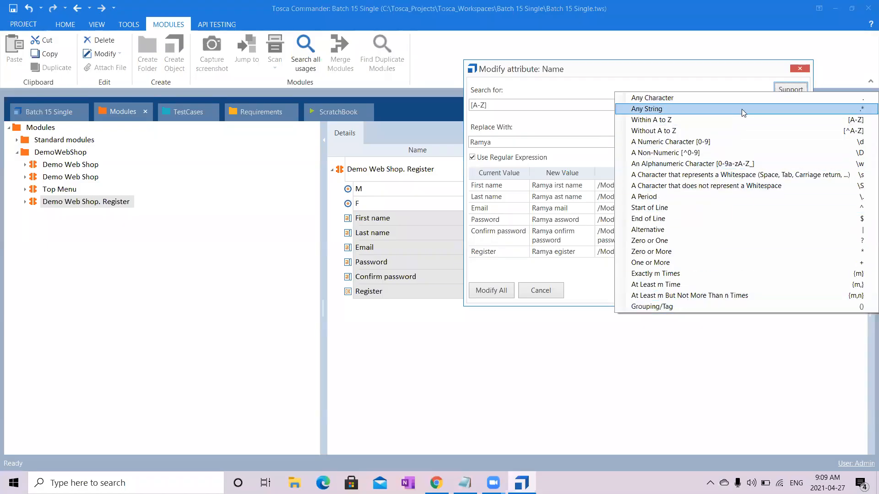
click(545, 296)
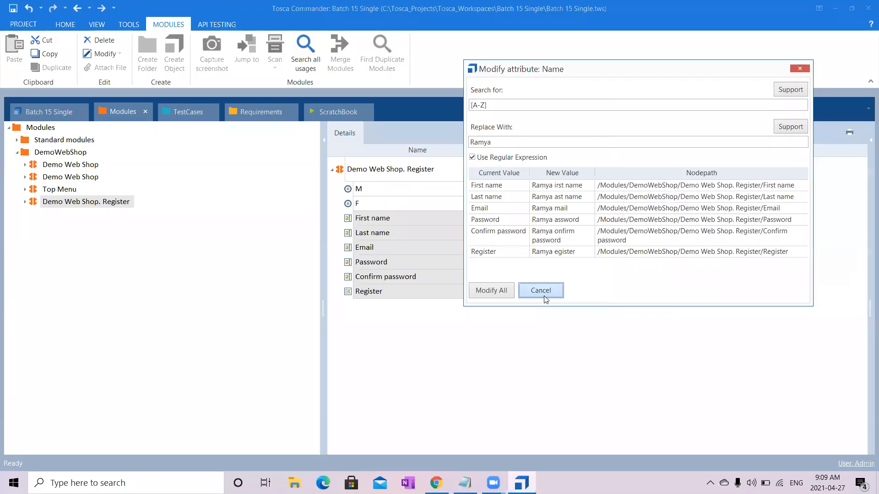
click(545, 296)
click(556, 421)
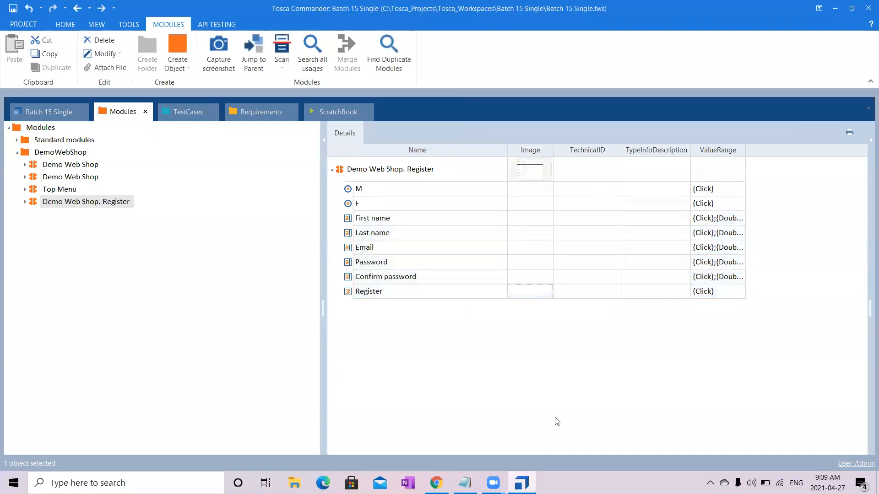
- Rename the Demo Web Shop. Register module as Registration
click(432, 179)
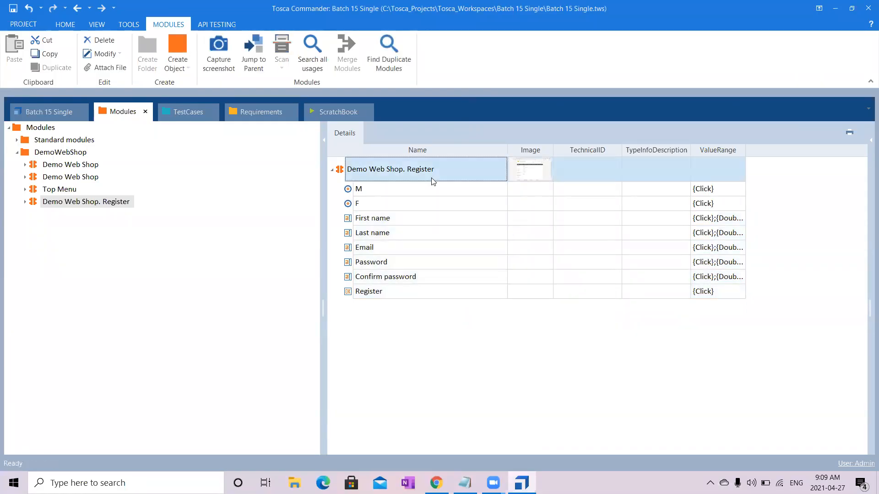
click(445, 180)
click(458, 173)
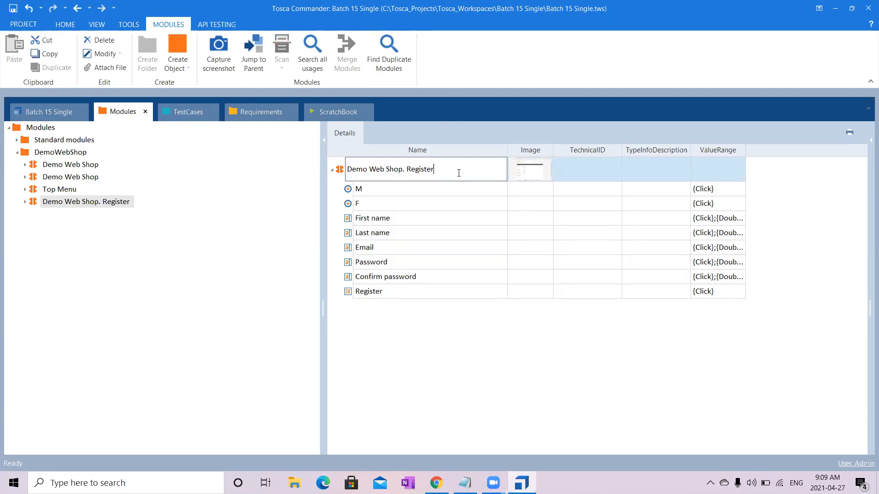
key(ctrl+a)
text(Registration)
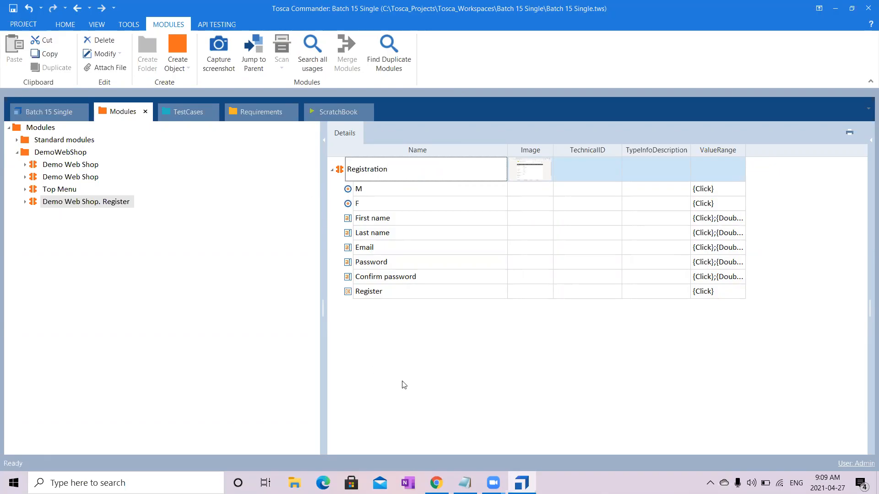
key(Return)
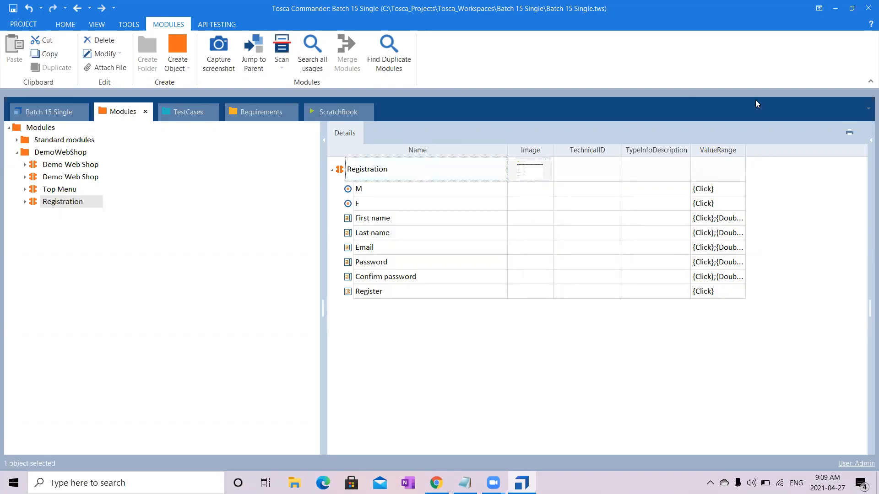
- Show the Registration module's properties and widen the Value column to read its full Title
click(28, 201)
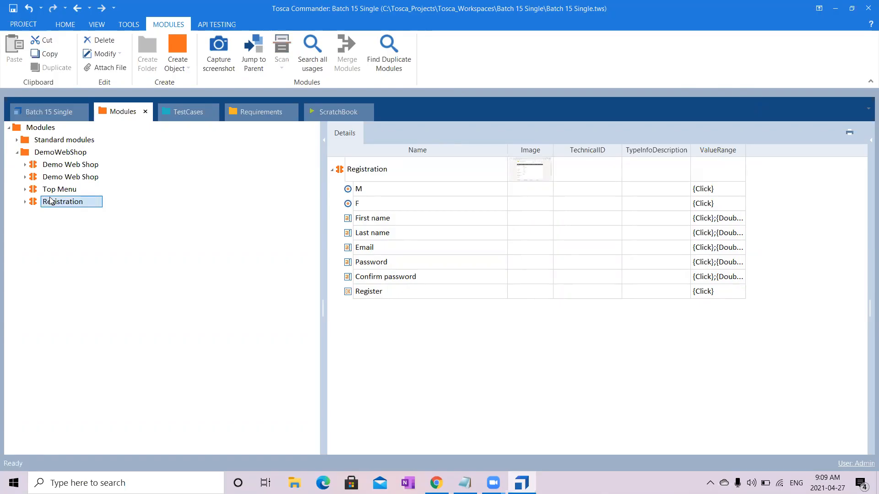
click(864, 142)
click(768, 437)
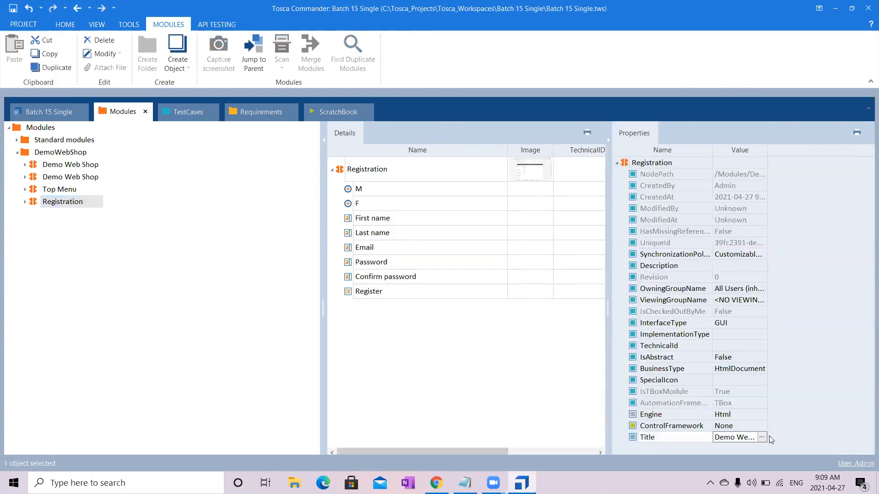
click(762, 437)
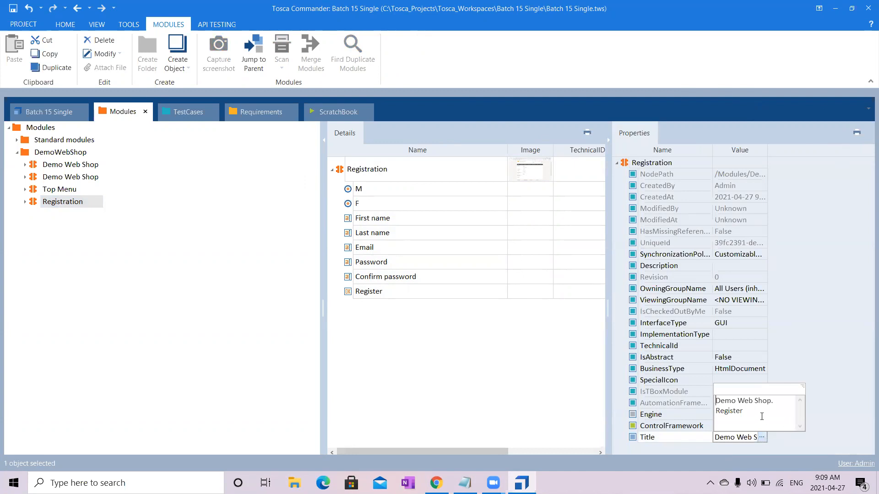
click(817, 297)
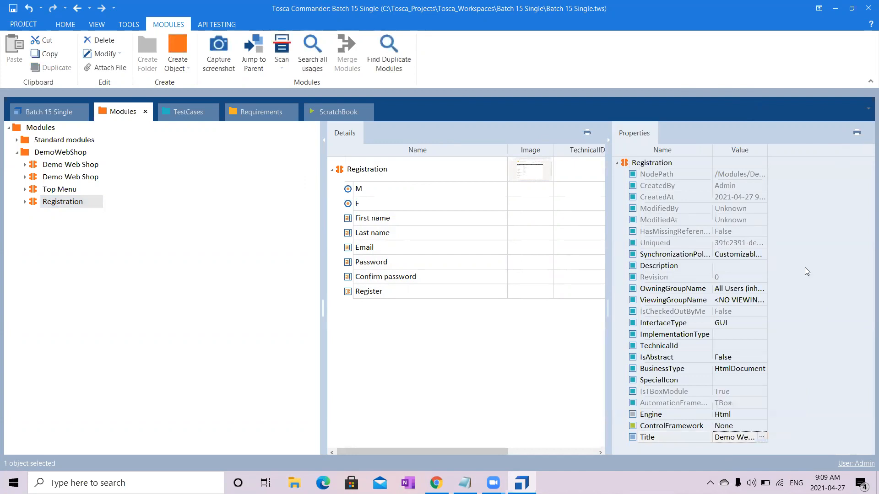
drag(768, 152, 851, 153)
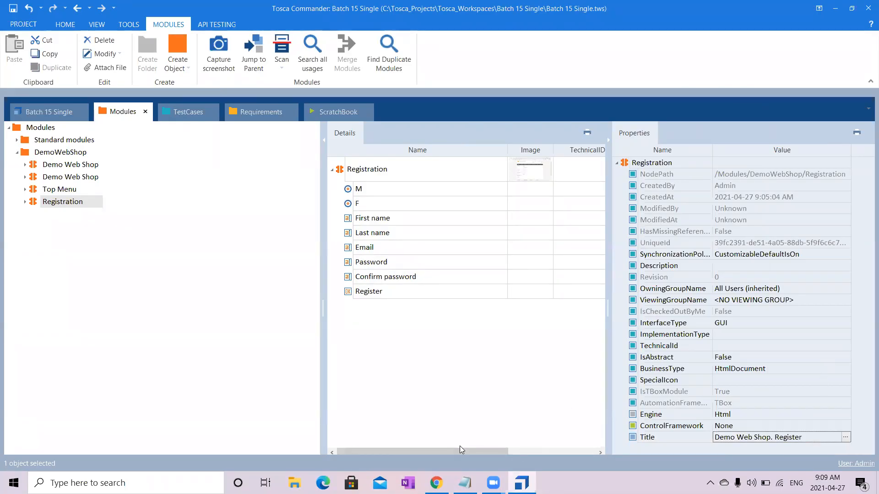
- Switch to the Demo Web Shop Register page in Chrome, choose Female as gender and fill in the first and last name
click(436, 483)
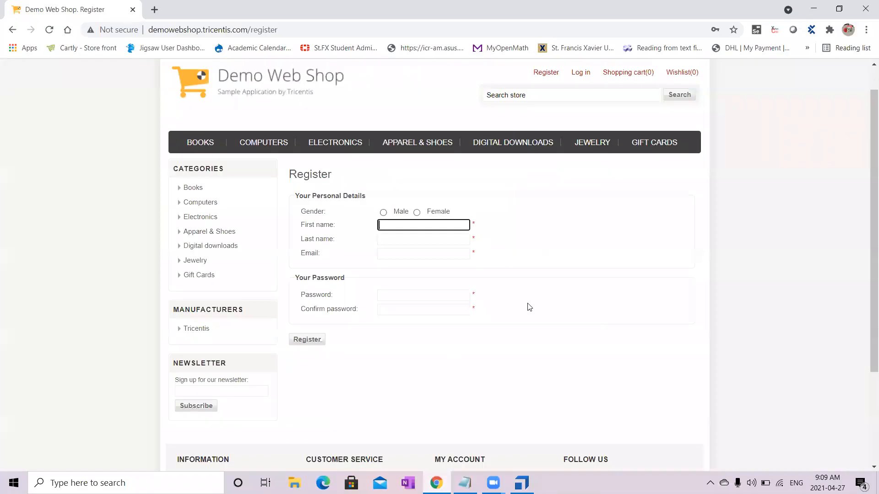
scroll(866, 194, up, 1)
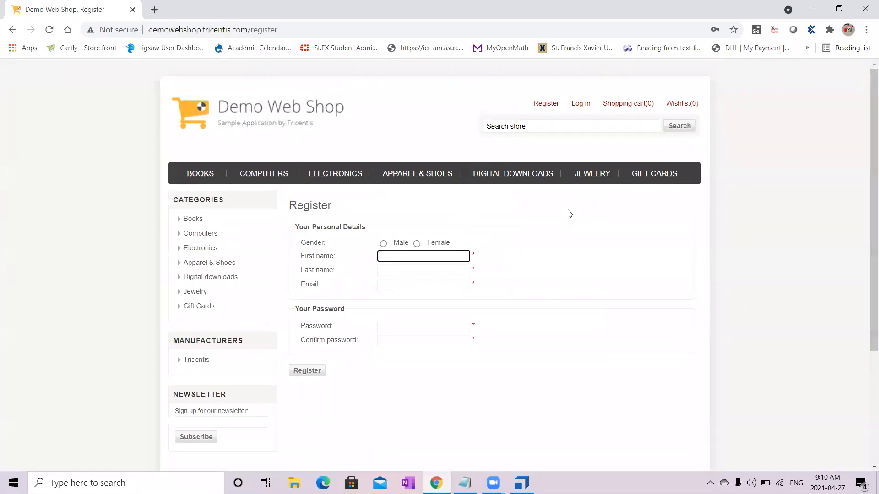
click(601, 447)
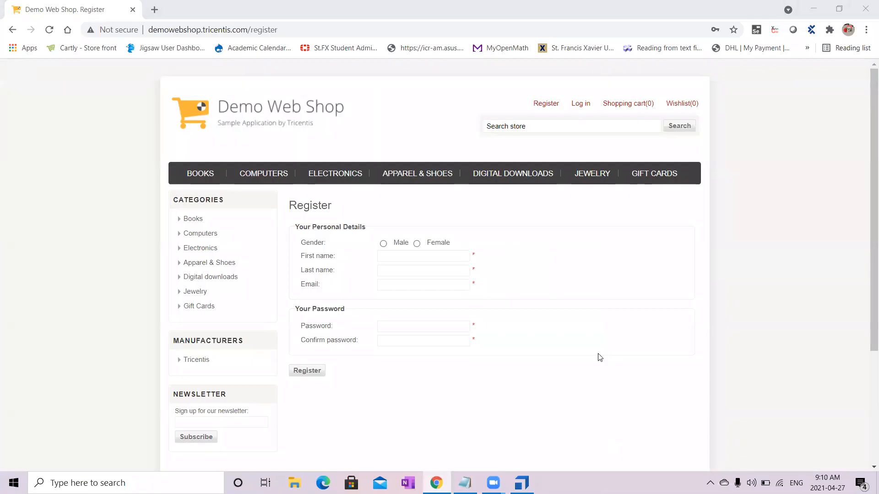
mouse_move(350, 180)
mouse_move(244, 169)
click(416, 244)
click(413, 258)
text(fdsdffd)
click(408, 270)
text(hdgfd)
- Fill in the email, enter the account password in the Password and Confirm password fields and submit the registration
click(406, 285)
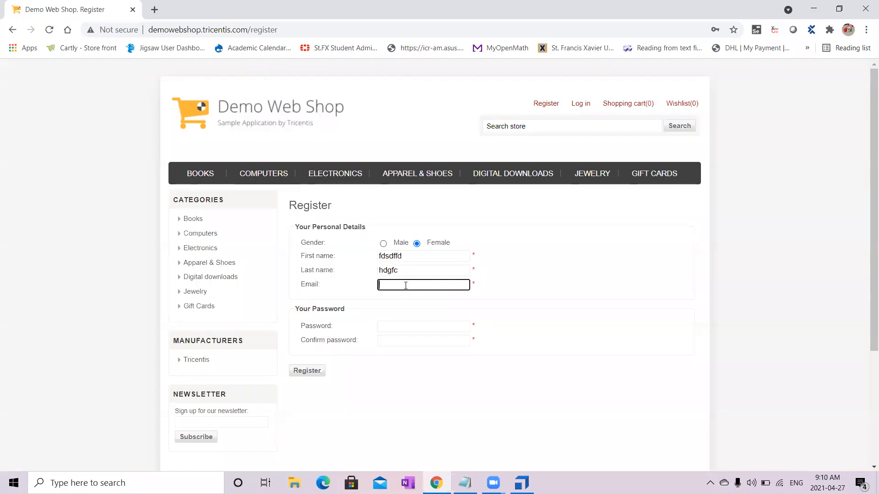
click(422, 326)
text(12345678)
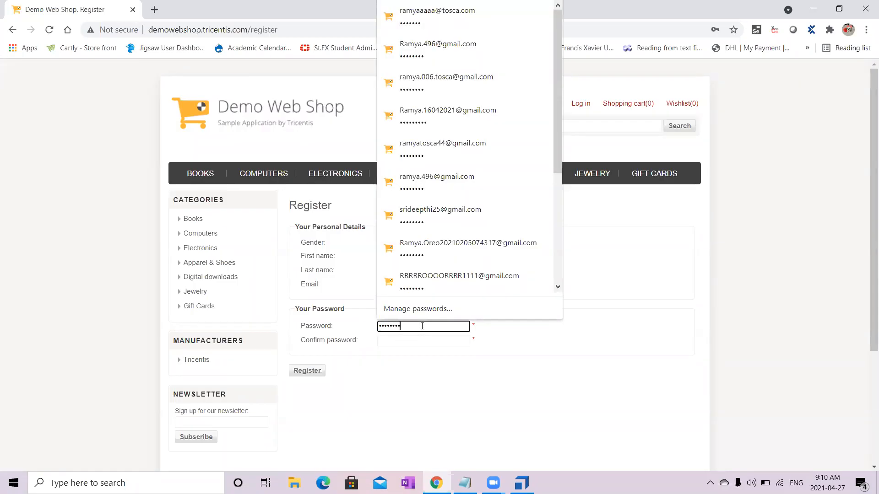
key(Tab)
text(1234)
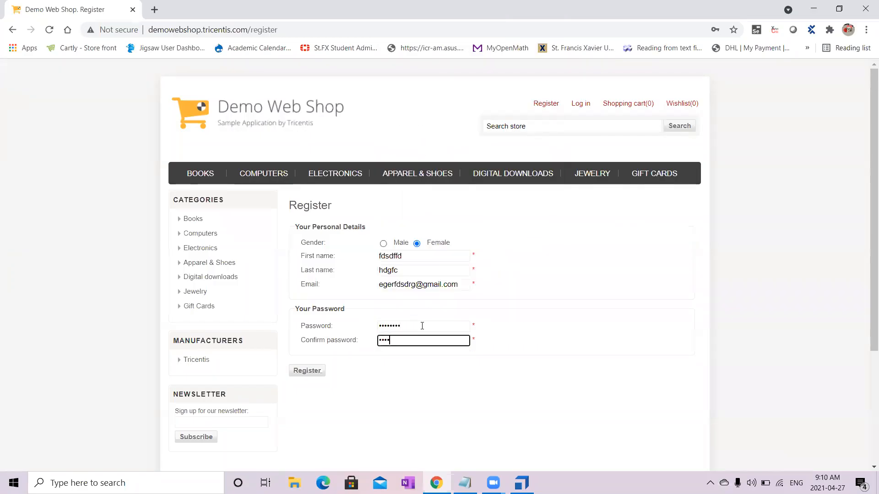
text(5678)
click(306, 371)
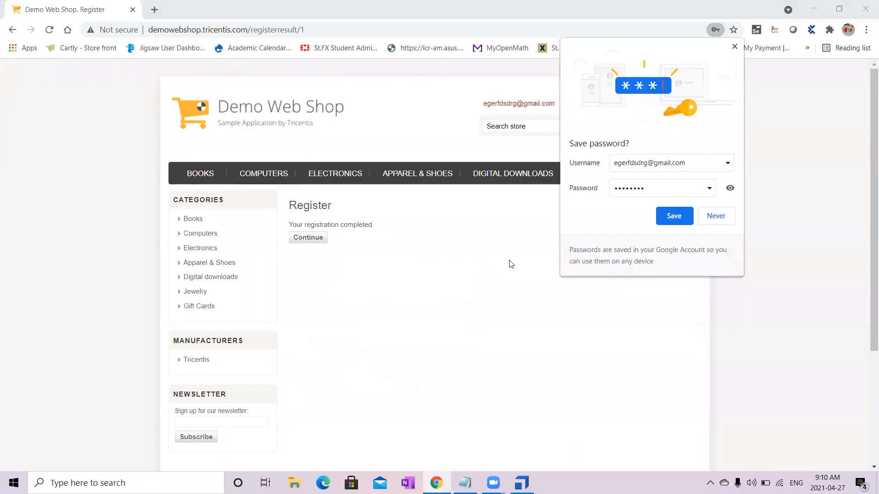
- Decline saving the password in the browser and check the message on the registration result page
click(712, 219)
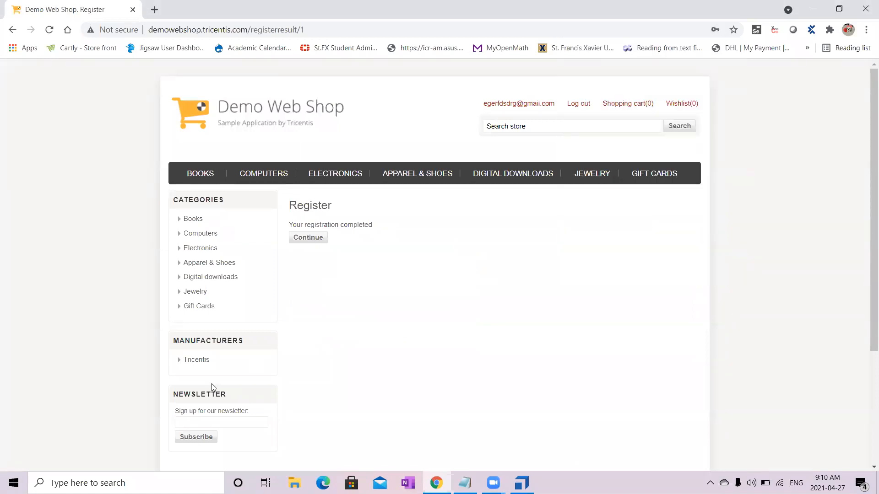
drag(291, 224, 383, 221)
click(391, 320)
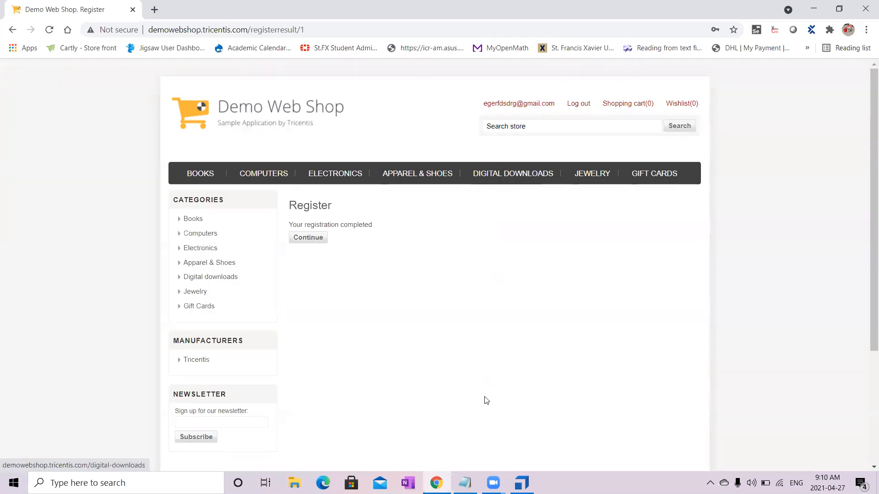
- Switch back to Tosca Commander and start an application scan with XScan for the DemoWebShop modules folder
click(522, 483)
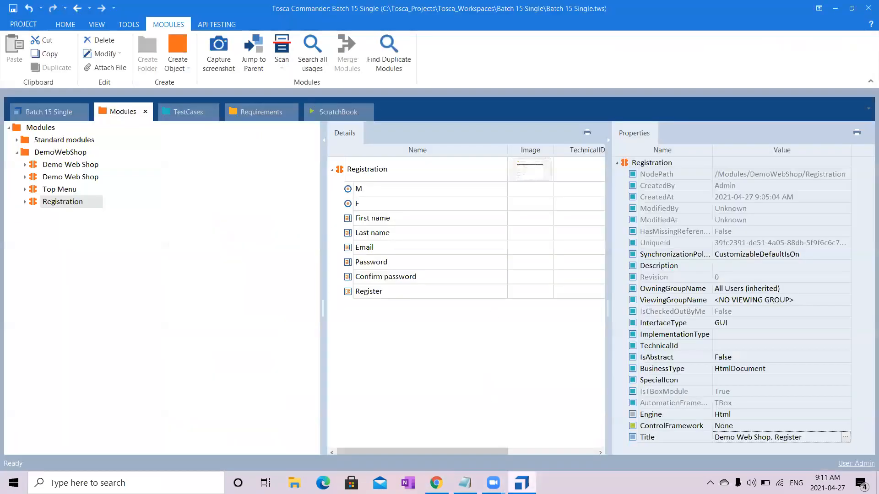
click(60, 152)
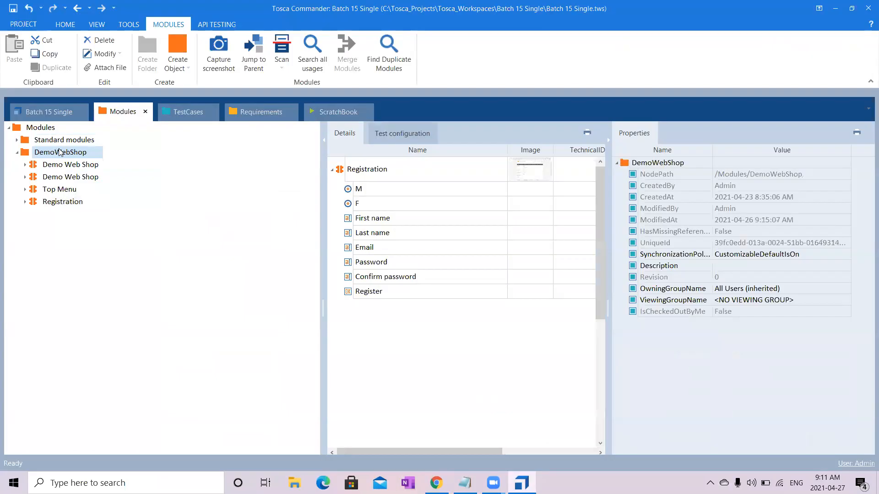
right_click(59, 152)
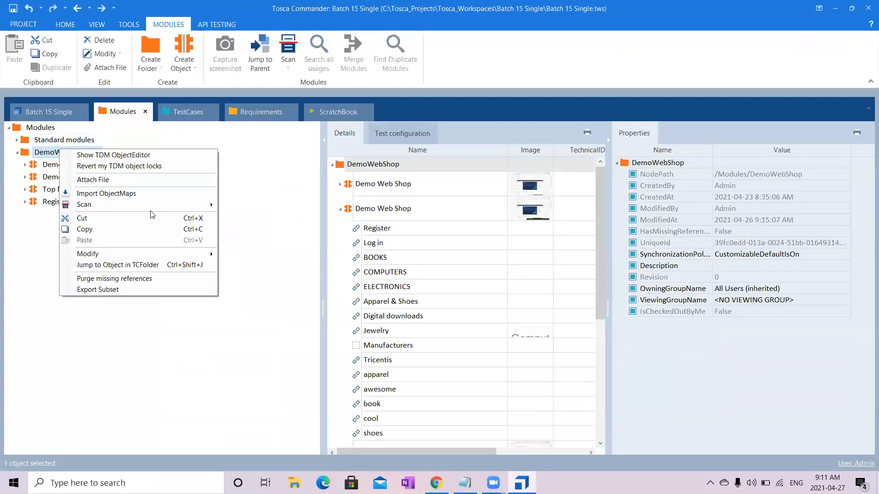
mouse_move(158, 205)
click(243, 271)
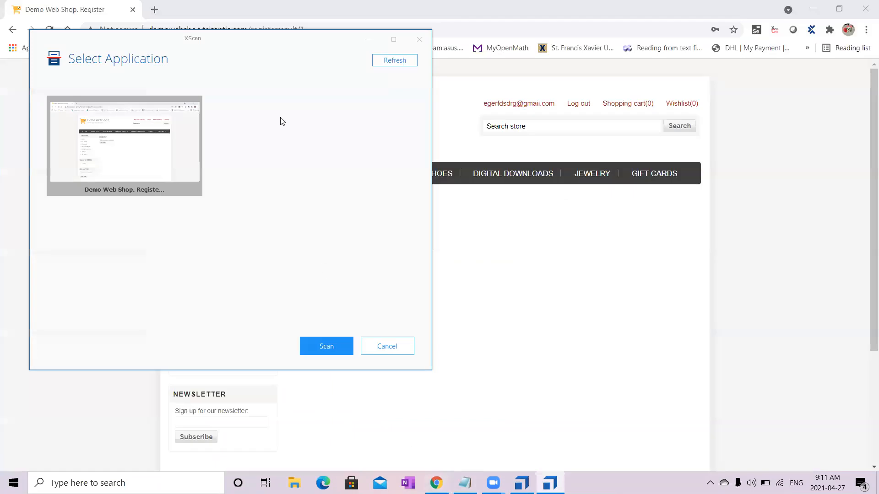
- Scan the Demo Web Shop Register page and pick the account email link, Log out, the Your registration completed text and Continue on screen
double_click(161, 151)
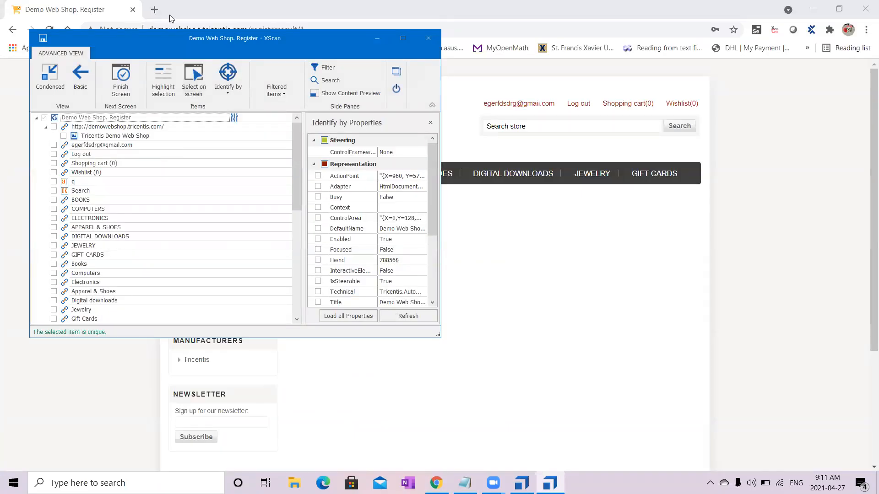
drag(167, 42, 554, 205)
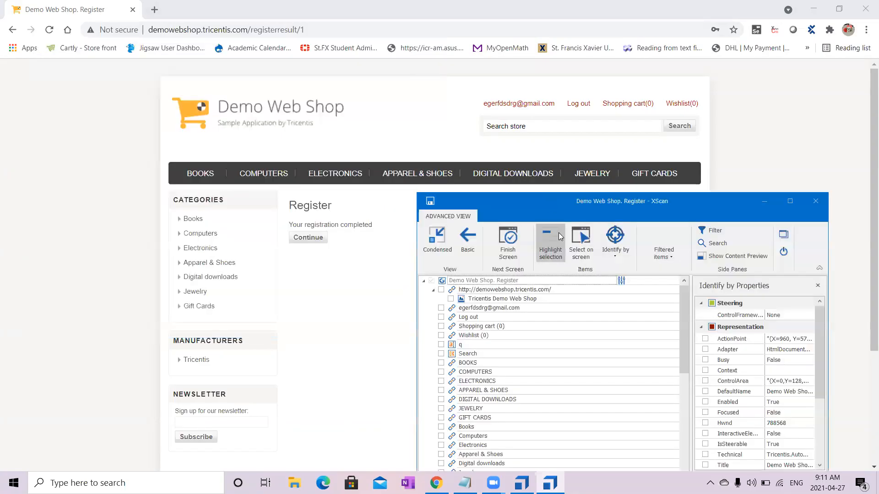
click(582, 250)
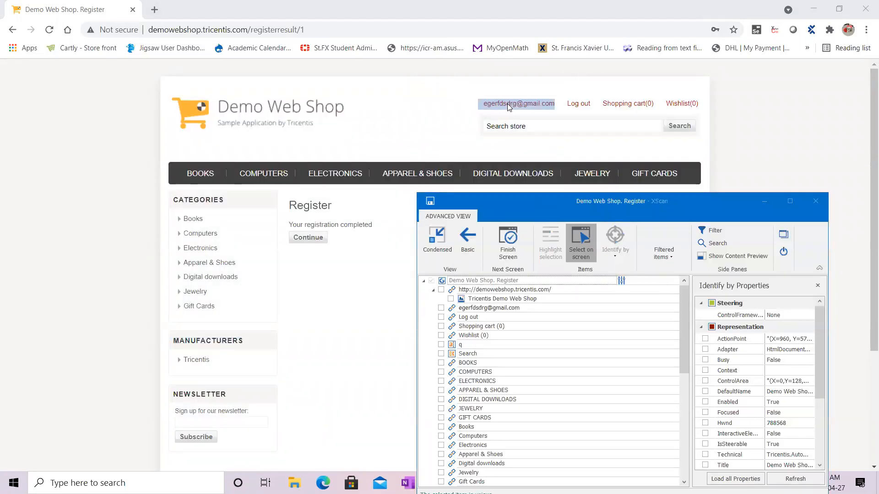
click(507, 104)
click(574, 109)
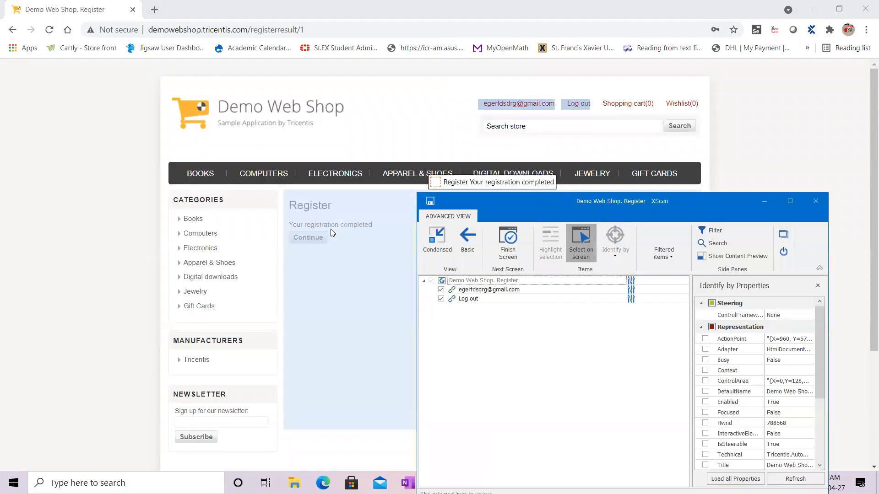
click(340, 228)
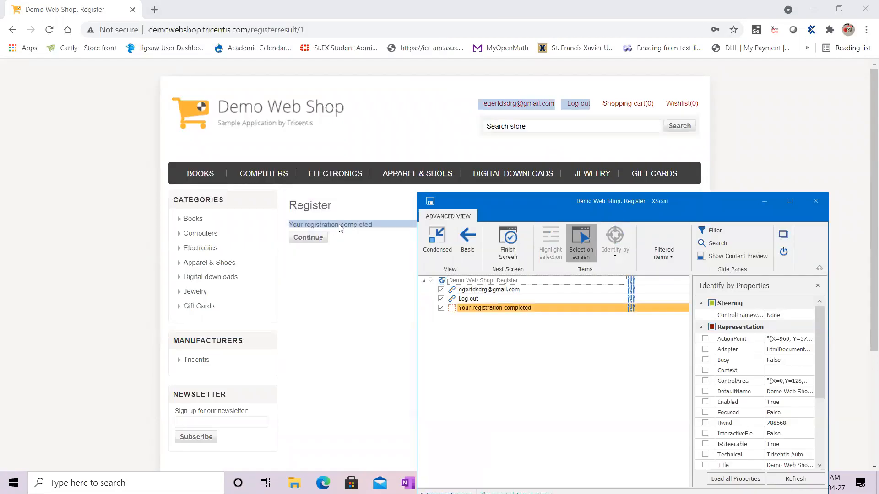
click(308, 237)
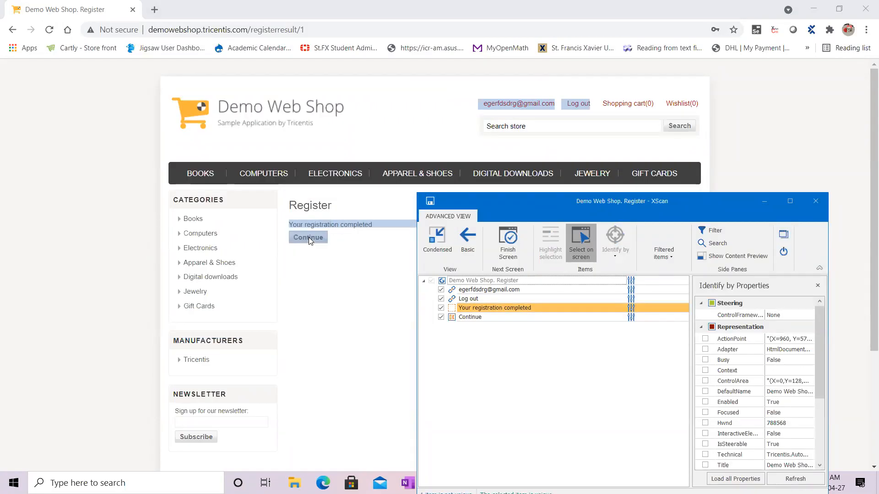
click(580, 231)
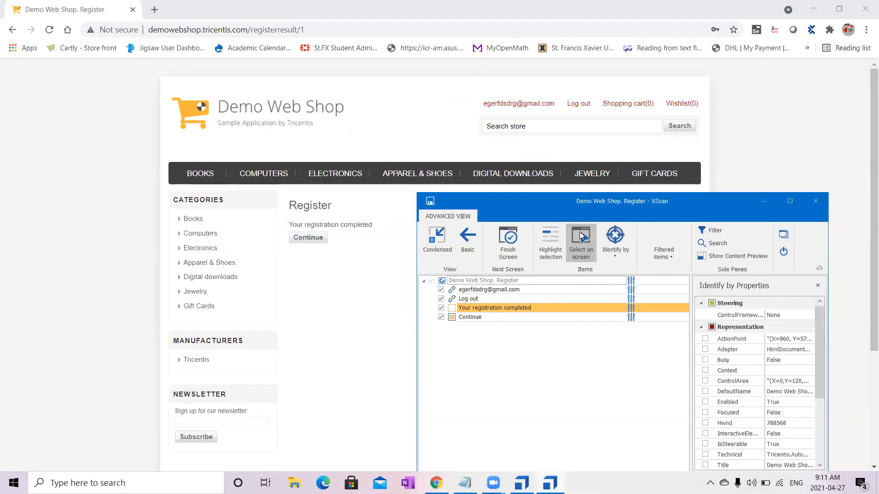
- Maximize the XScan window and set the InnerText property of the account email link to the wildcard *
click(791, 201)
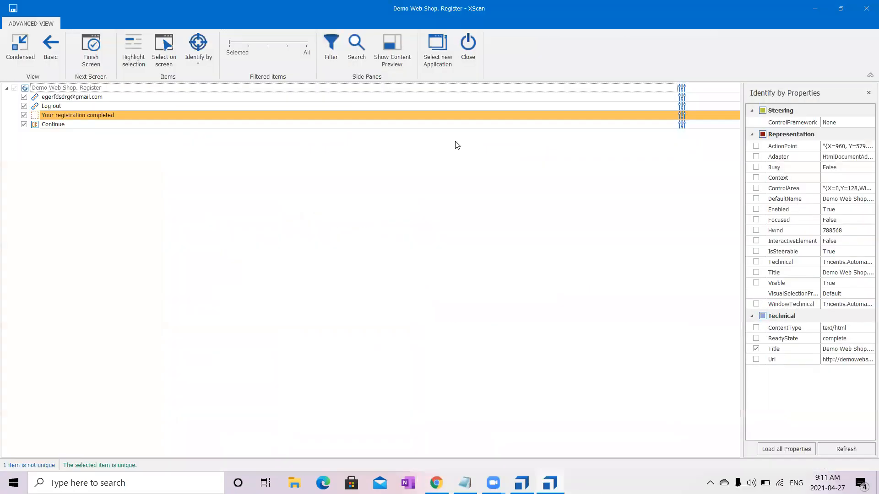
click(199, 96)
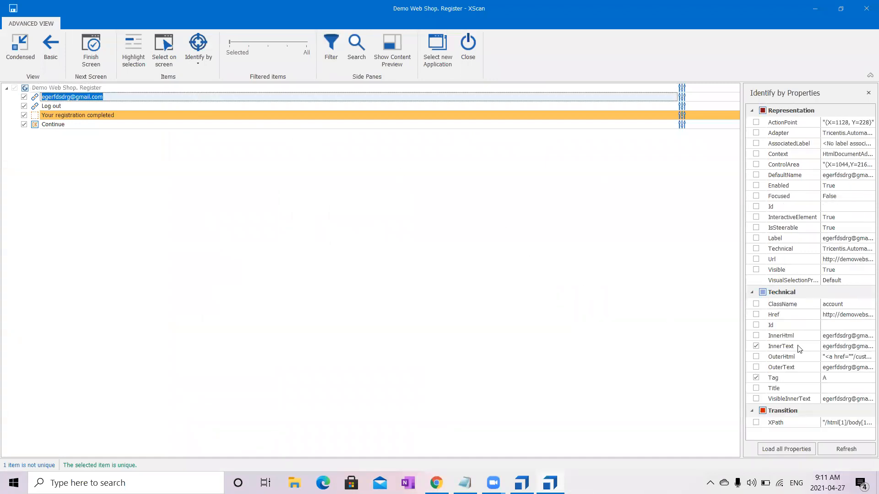
click(841, 347)
drag(859, 355, 768, 363)
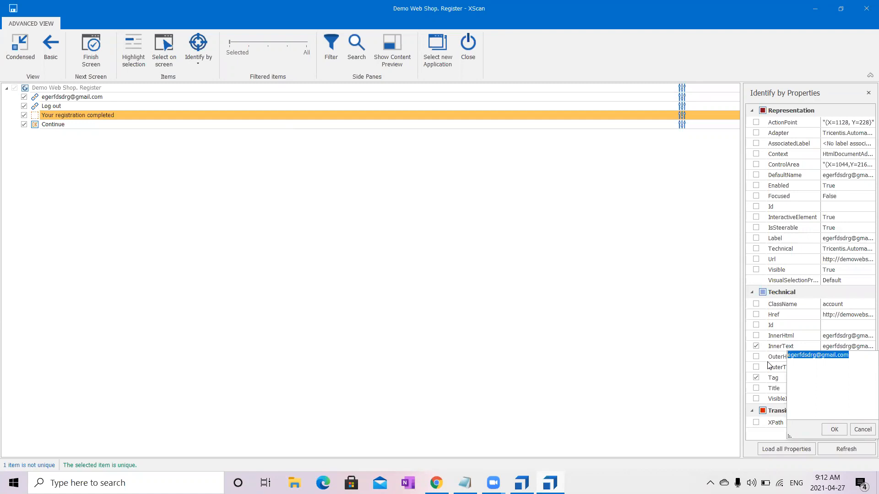
text(*)
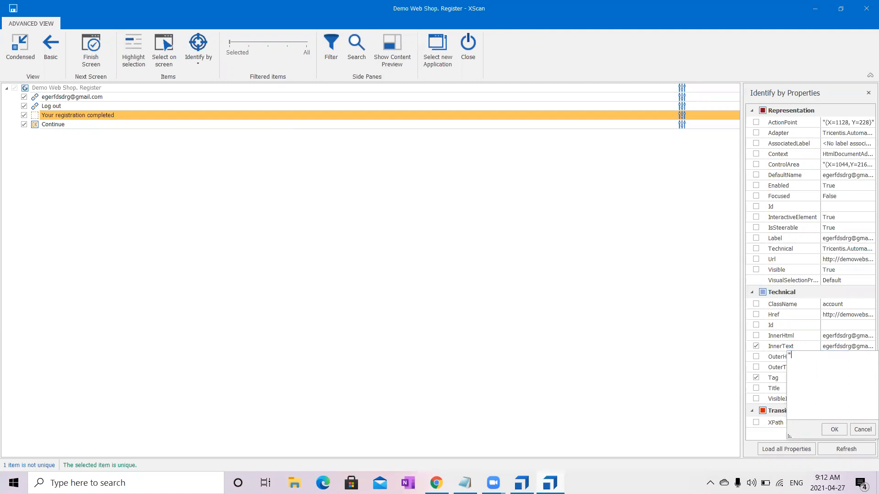
click(834, 429)
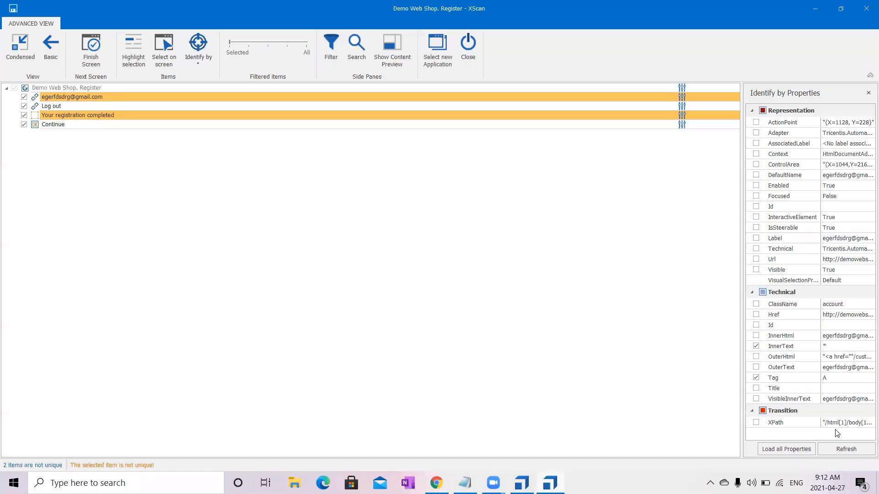
- Widen the properties area and add ClassName to the identifying properties of the account email link
click(632, 97)
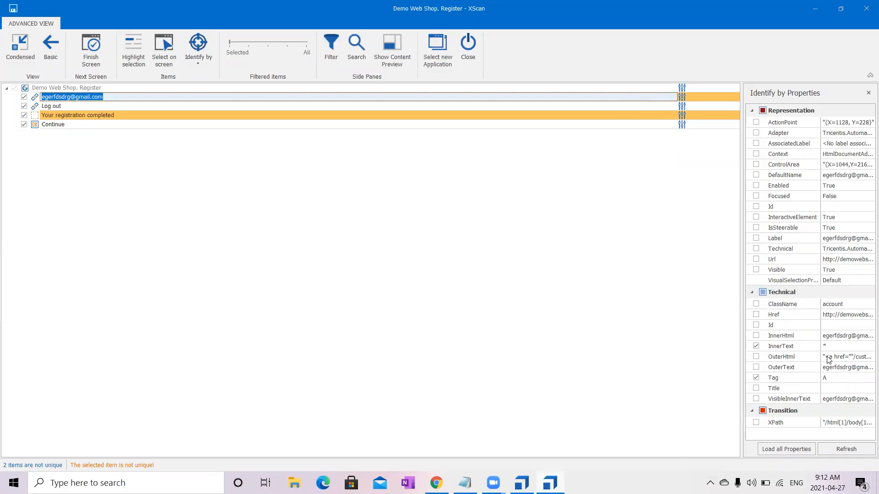
drag(743, 302, 485, 302)
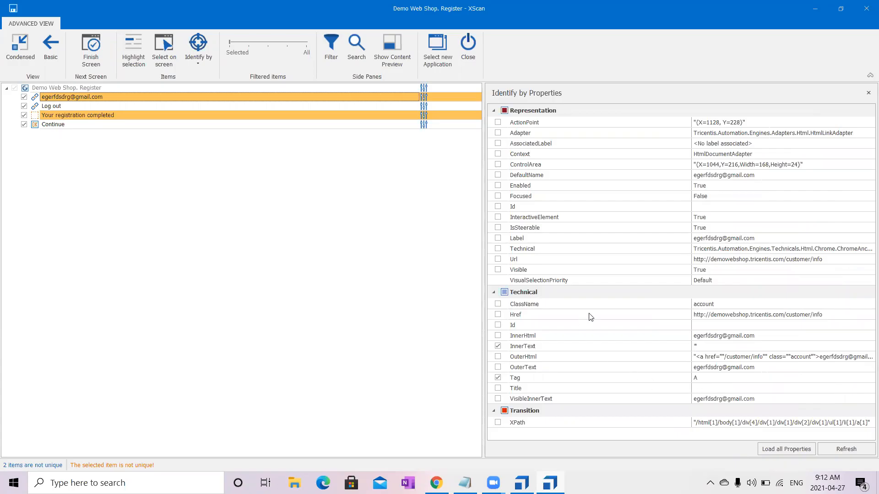
click(497, 305)
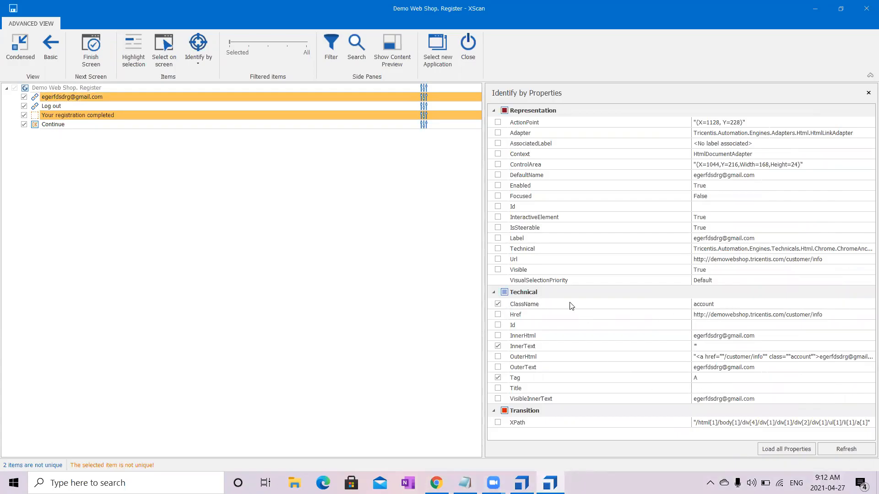
click(729, 306)
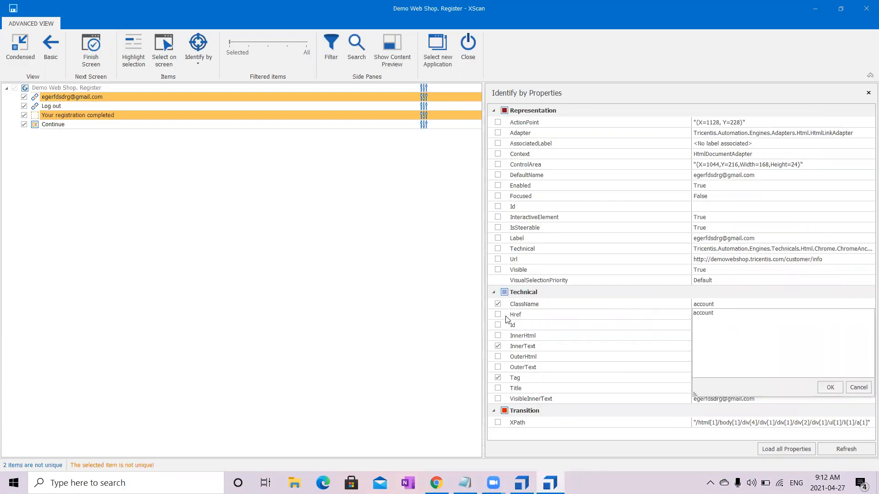
click(421, 306)
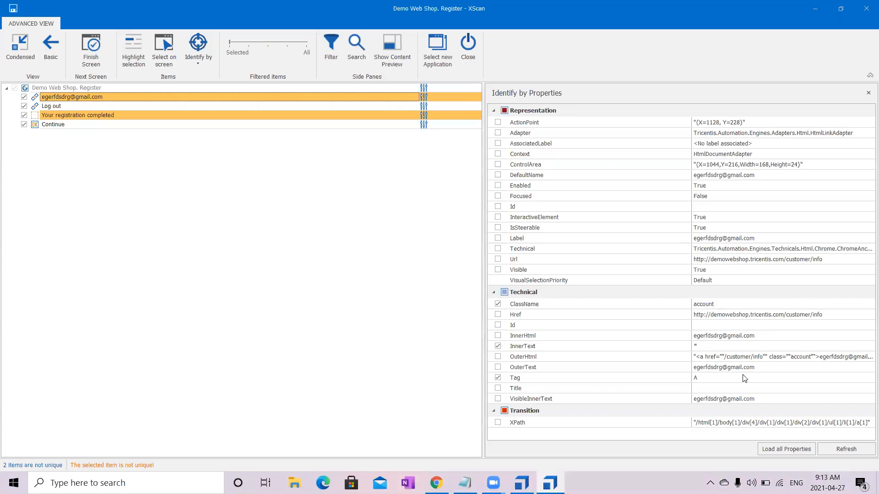
- Examine the email and class parts of the account email link's OuterHtml value without changing it
click(780, 358)
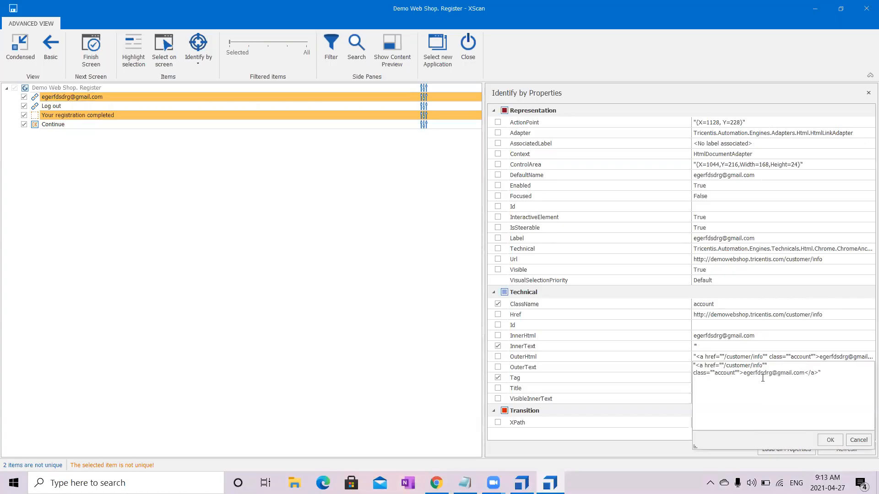
drag(744, 374, 791, 377)
drag(737, 374, 686, 374)
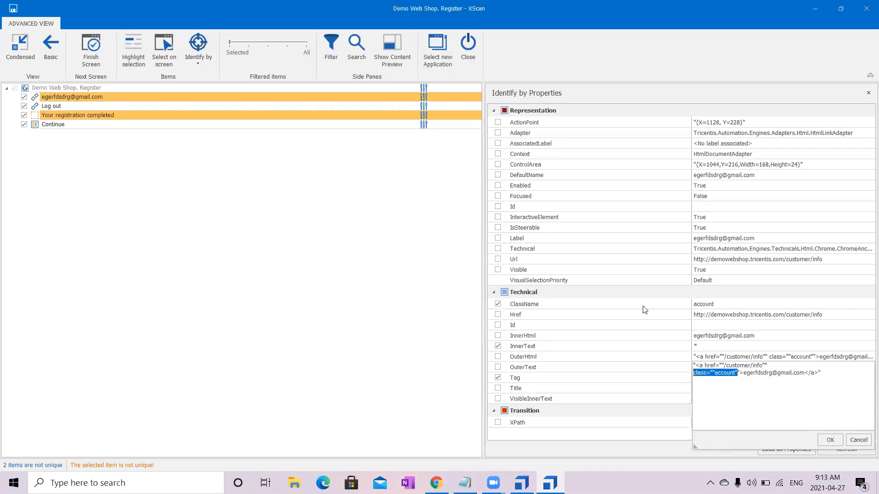
click(388, 396)
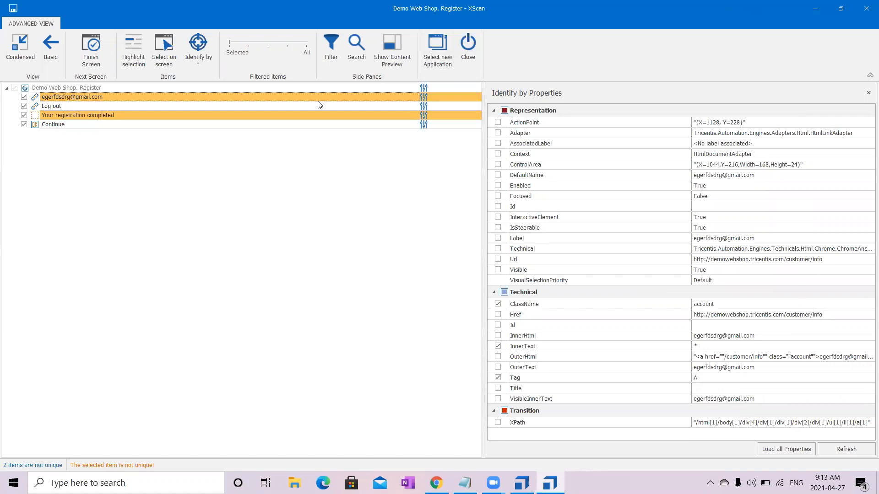
- Check the registration result page behind XScan and inspect the properties of the Log out link
click(813, 7)
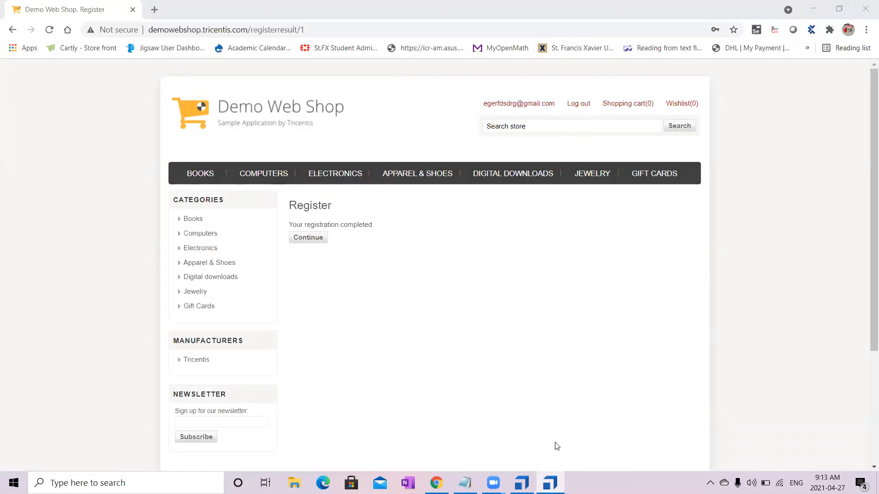
click(550, 482)
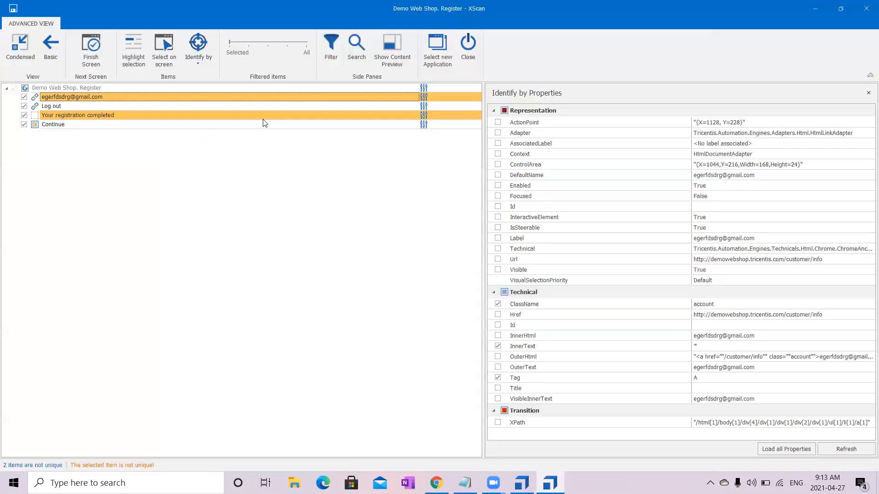
click(154, 106)
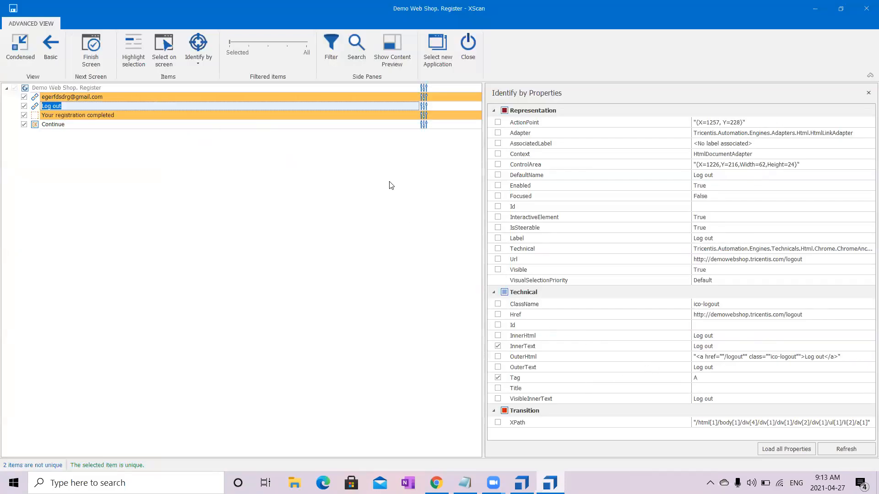
- Identify the account email link by anchor, using the Log out link as its anchor control
click(368, 99)
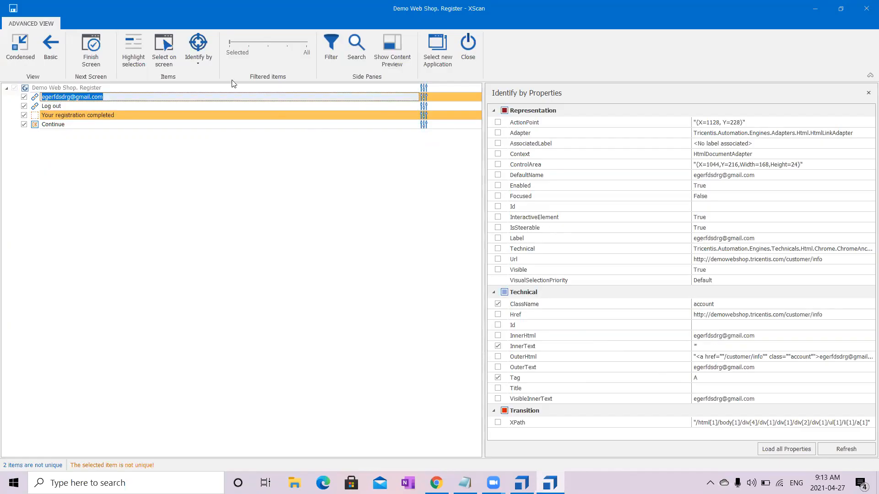
click(190, 56)
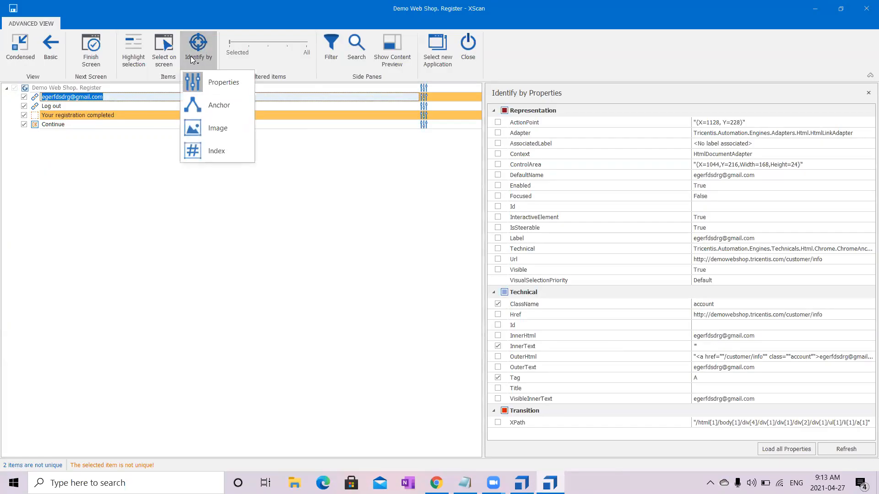
click(223, 100)
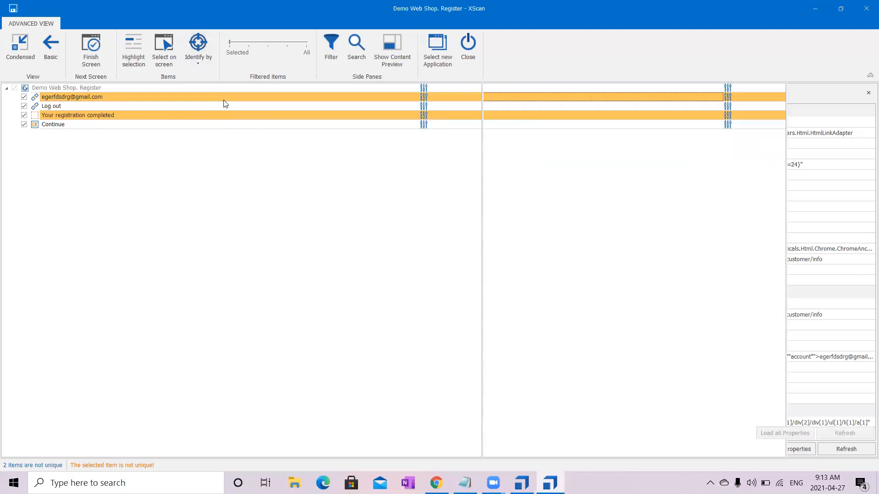
drag(59, 98, 539, 159)
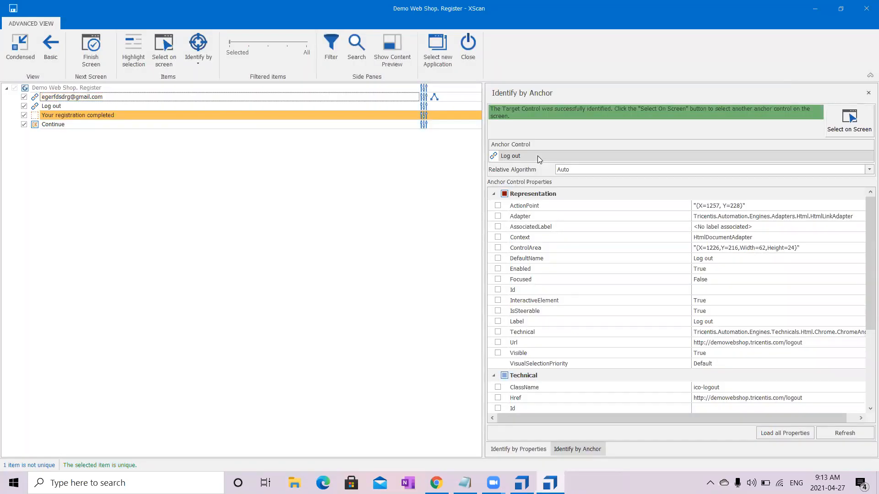
- Rename the account email link item as Email
click(399, 98)
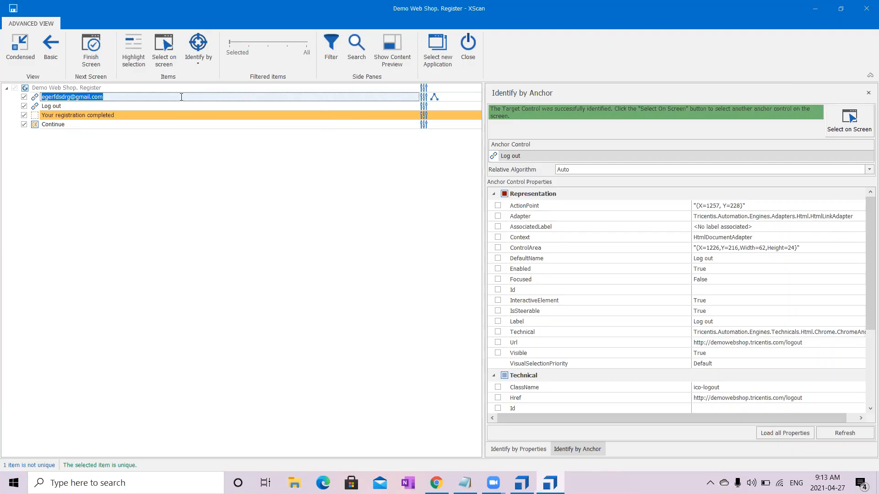
text(Ema)
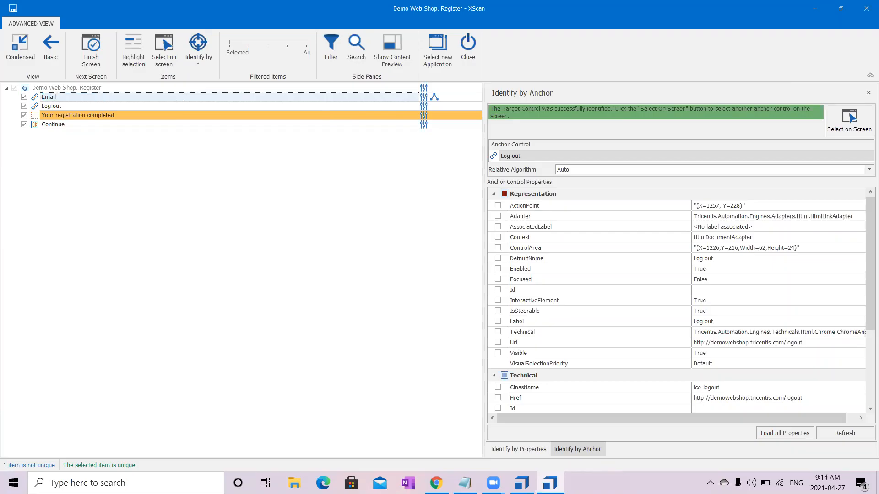
text(il)
click(85, 108)
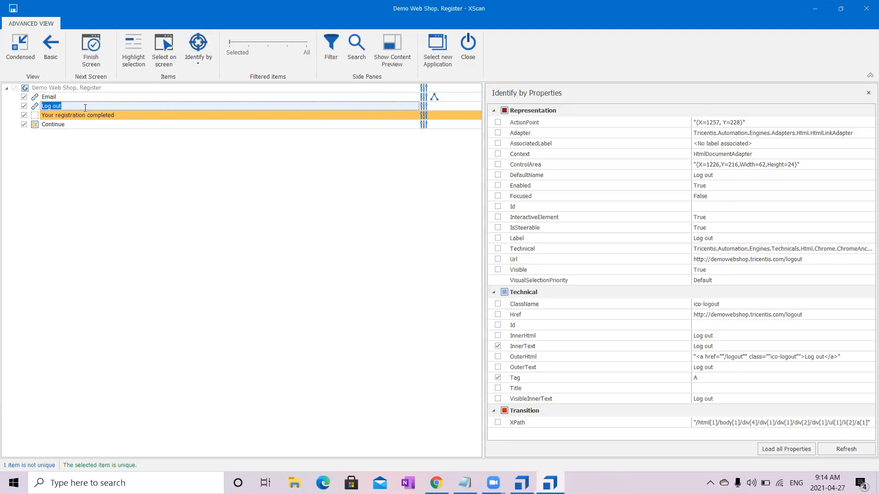
- Strip the leading whitespace and line break from the completion message's InnerText value, leaving only "Your registration completed"
click(130, 115)
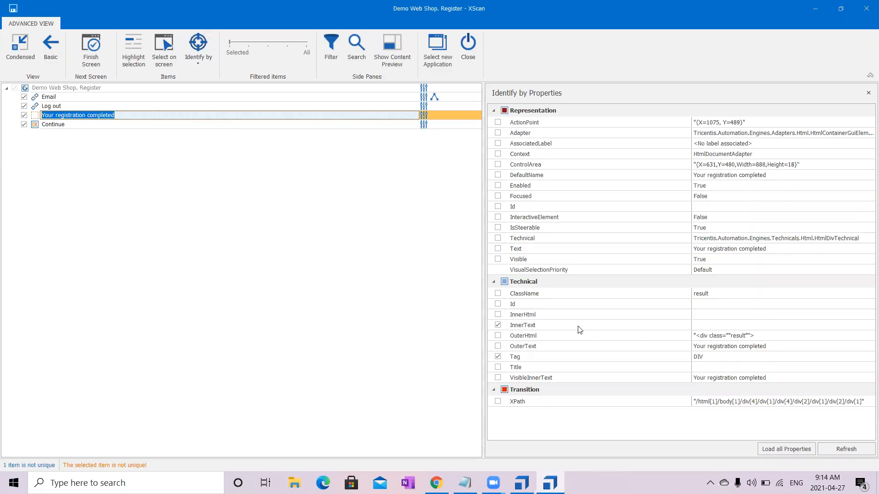
click(717, 325)
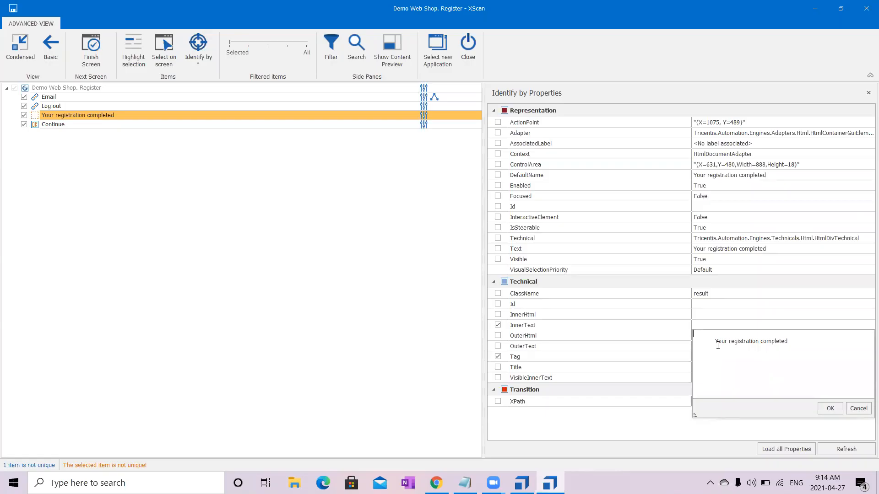
click(600, 347)
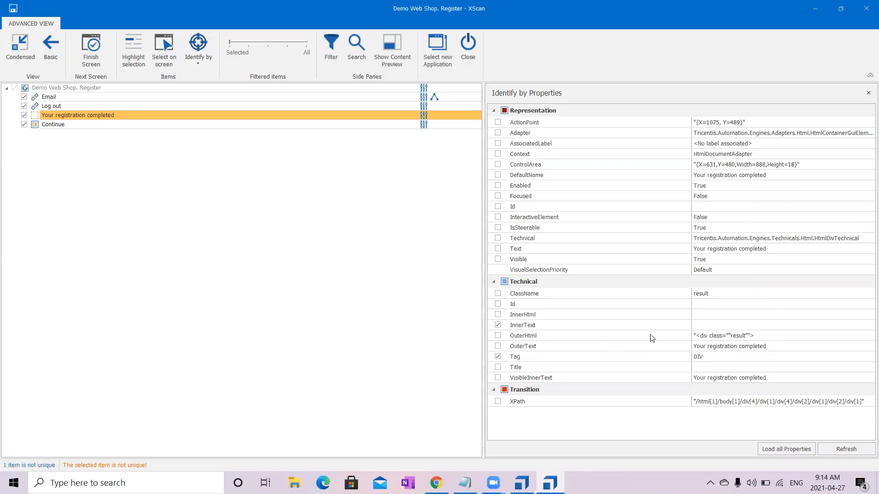
click(711, 326)
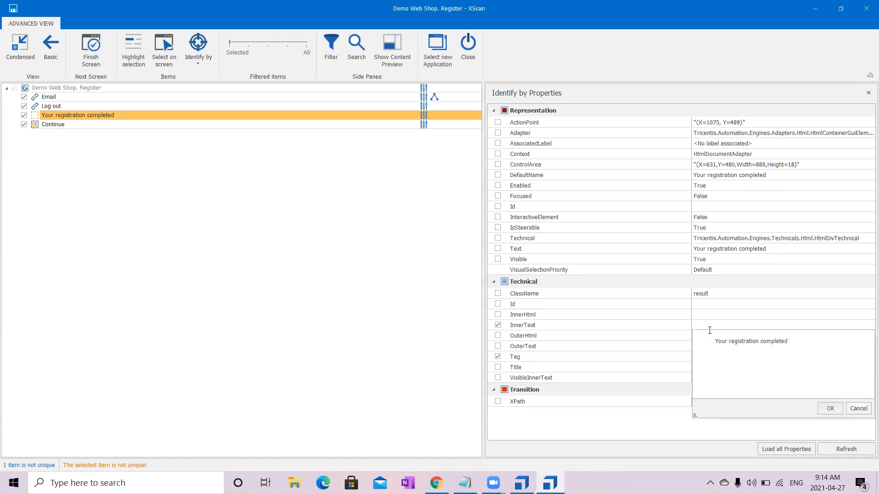
drag(715, 341, 675, 334)
key(BackSpace)
key(Return)
key(Return)
key(Return)
key(Return)
key(Return)
key(Return)
key(Return)
key(Return)
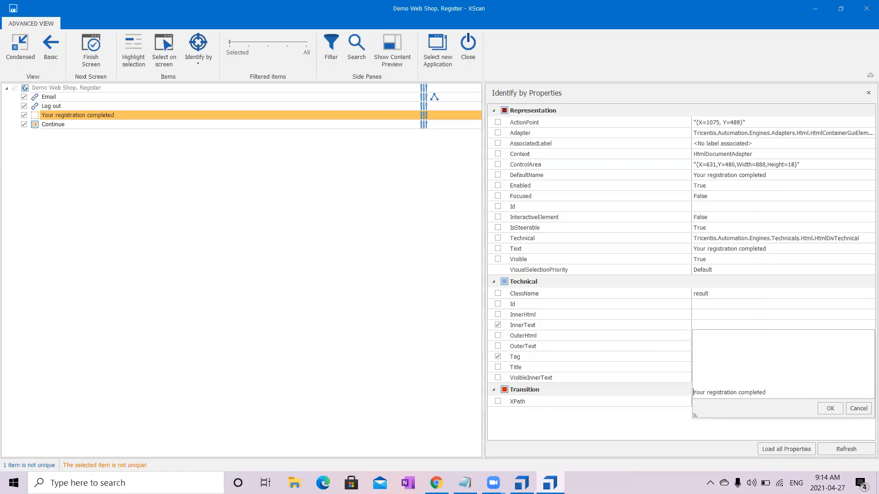
key(BackSpace)
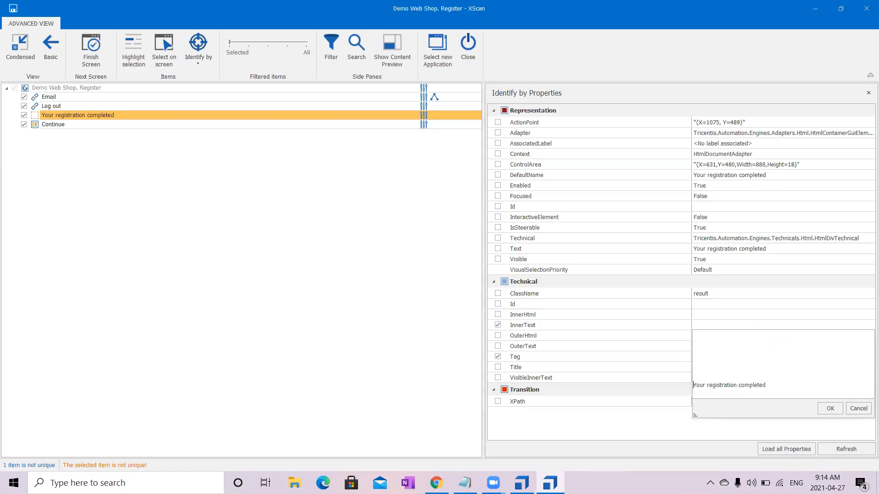
key(BackSpace)
key(BackSpace)
key(BackSpace)
key(BackSpace)
key(BackSpace)
key(BackSpace)
key(BackSpace)
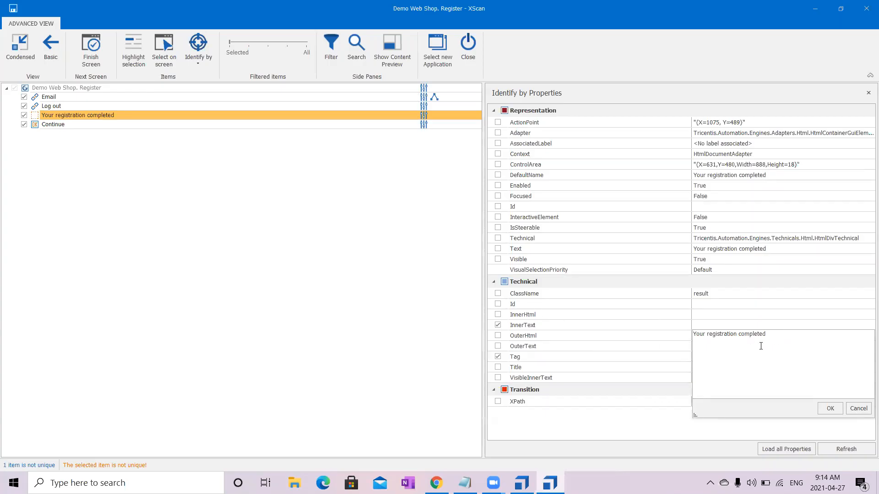
click(442, 316)
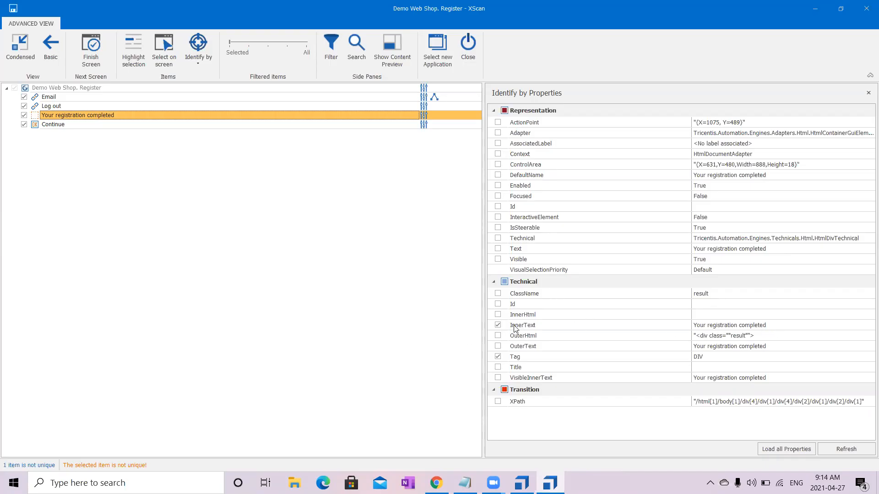
- Add ClassName with the value "result" to the identifying properties of the completion message
click(498, 294)
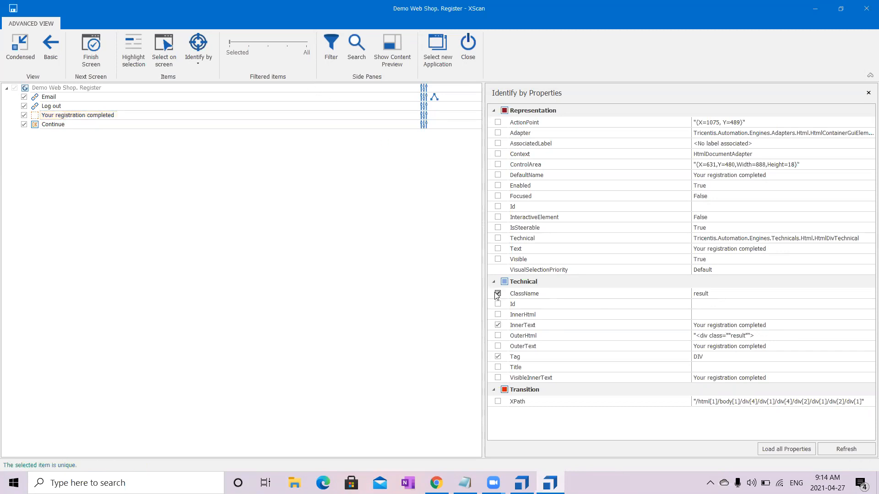
click(728, 296)
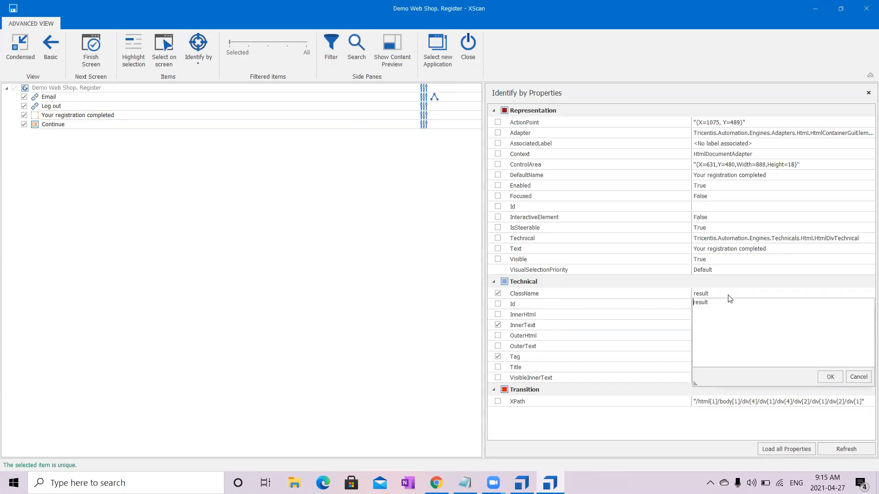
click(282, 245)
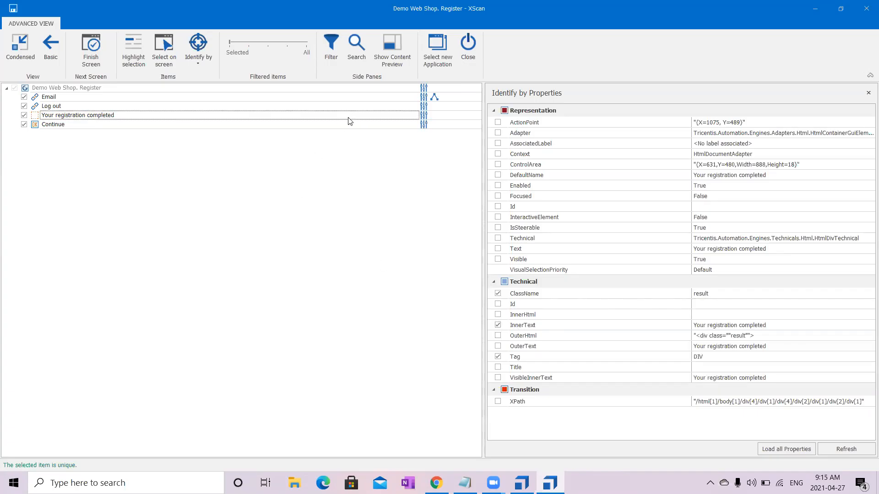
- Check the Continue button's identifying properties, finish the screen to save the module and close XScan
click(351, 125)
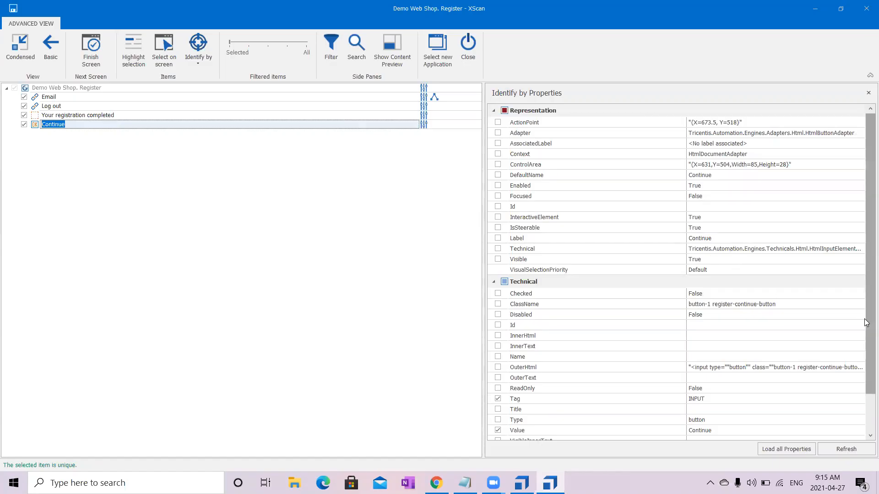
scroll(866, 322, down, 1)
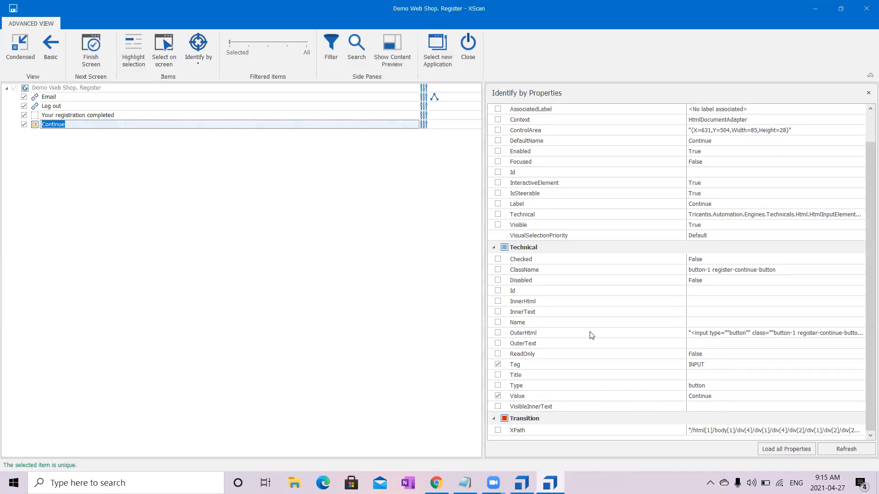
click(98, 61)
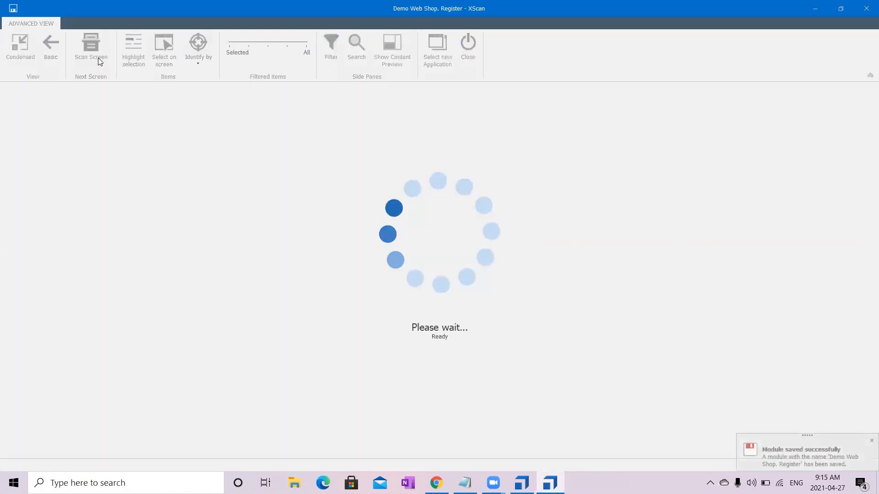
click(468, 43)
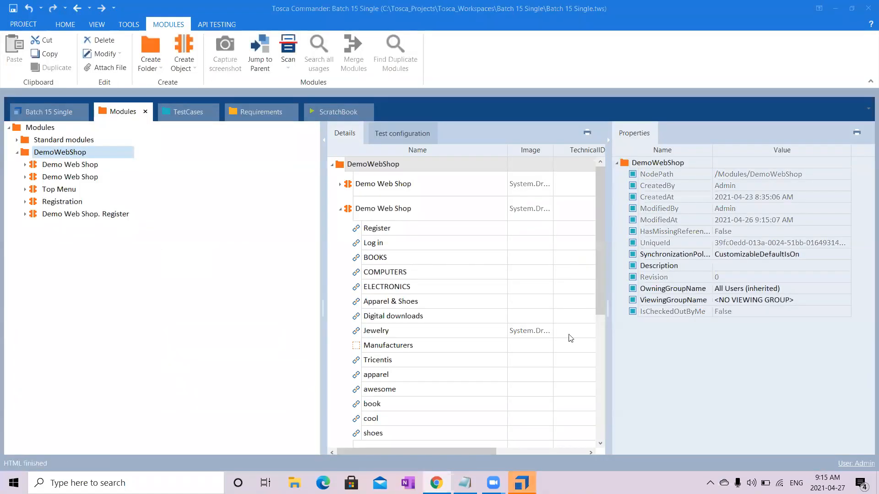
- Inspect the new Demo Web Shop. Register module and its Email and Log out items in Tosca Commander
click(115, 213)
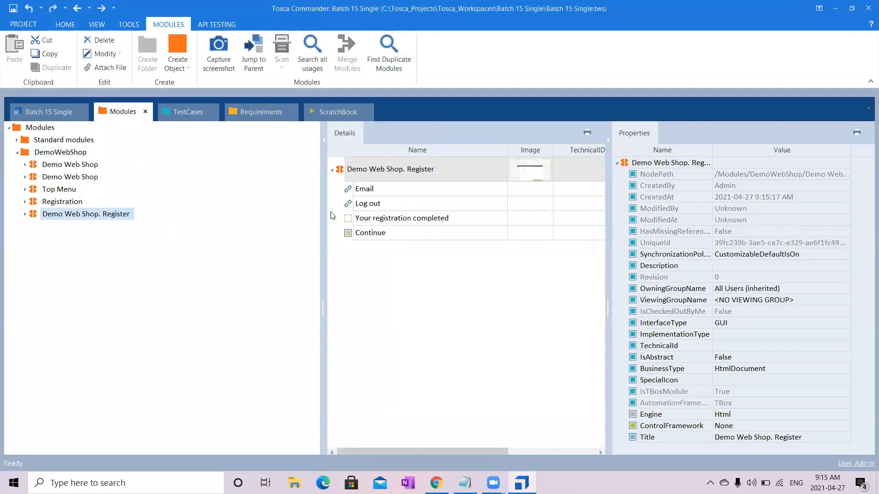
click(395, 191)
click(396, 207)
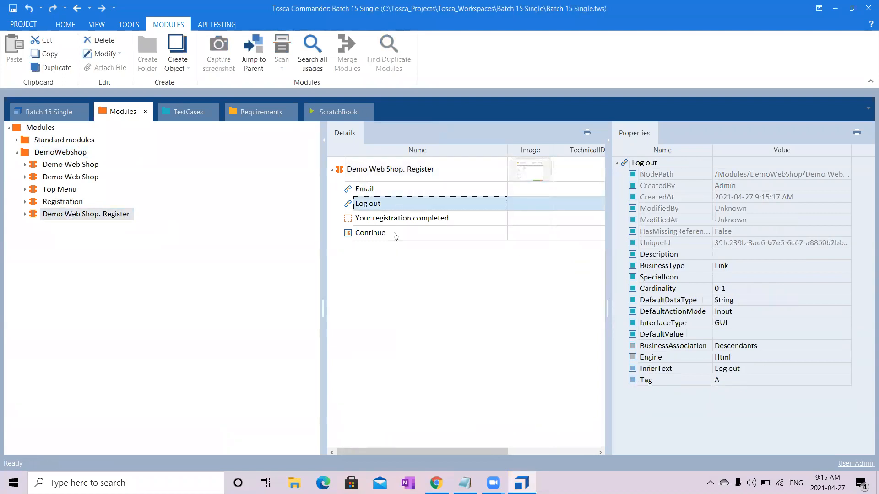
click(24, 214)
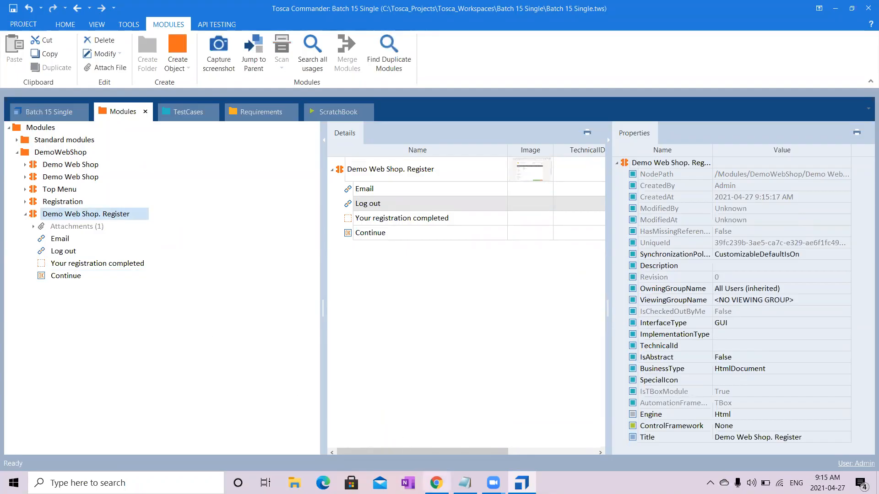
- Browse the shop's Apparel & Shoes and Digital Downloads pages in Chrome to check the header links, and return to Tosca Commander
click(436, 483)
click(416, 180)
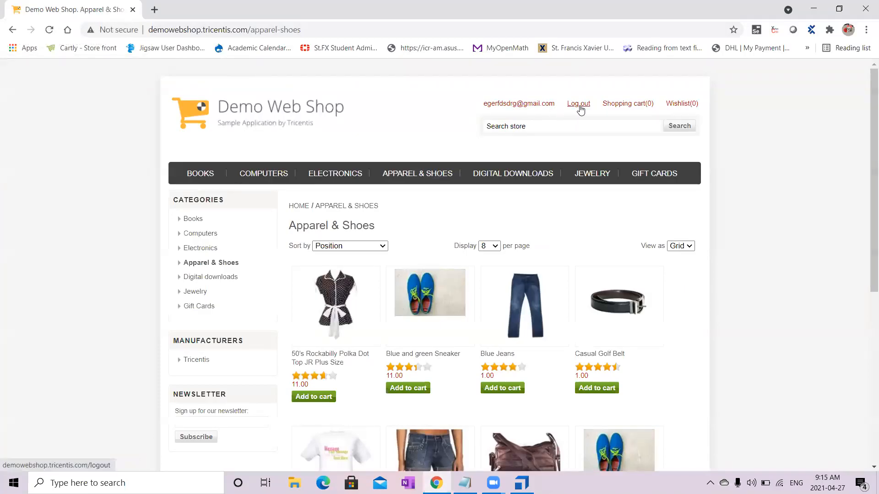
click(505, 175)
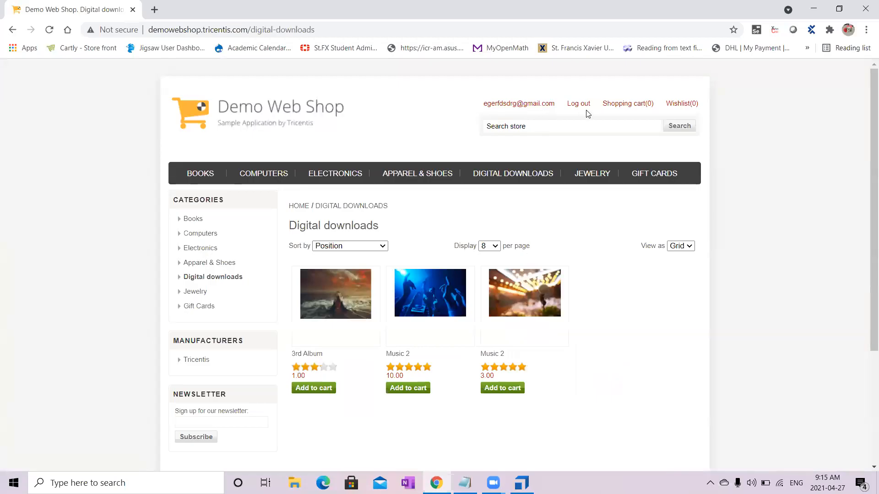
click(814, 9)
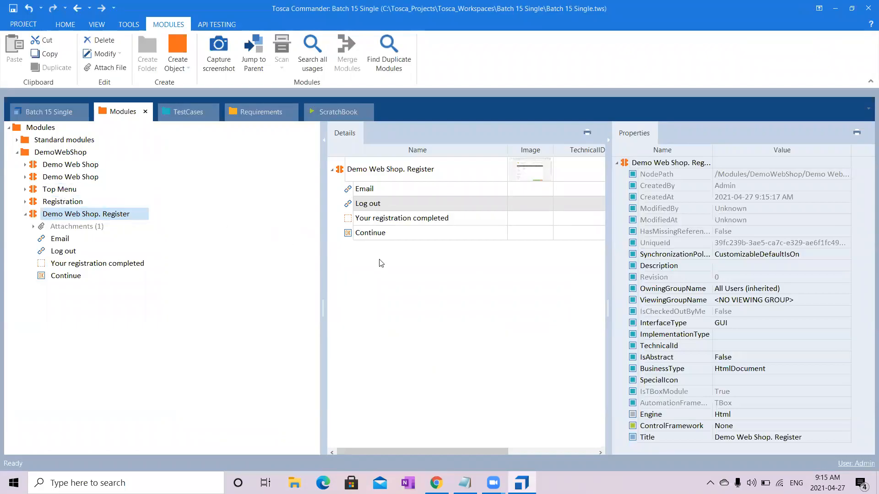
- Move the Email and Log out items from the Demo Web Shop. Register module into the Top Menu module
click(393, 195)
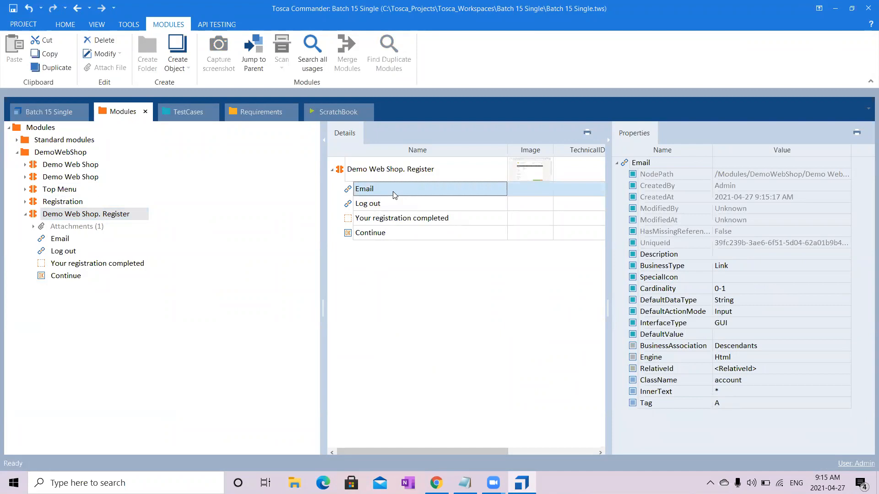
key(shift+Down)
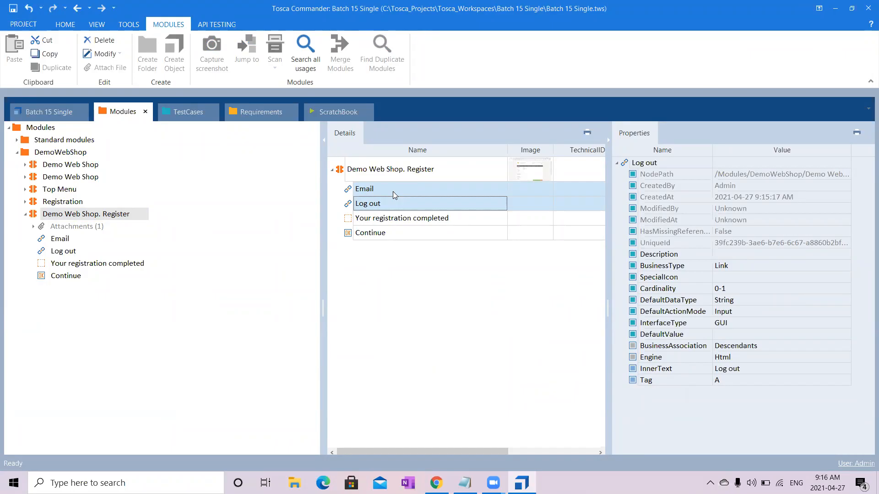
right_click(393, 192)
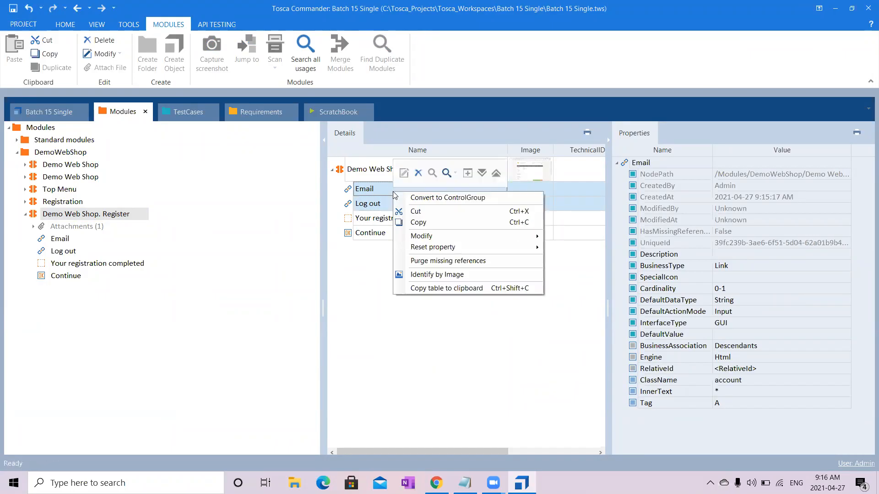
click(417, 211)
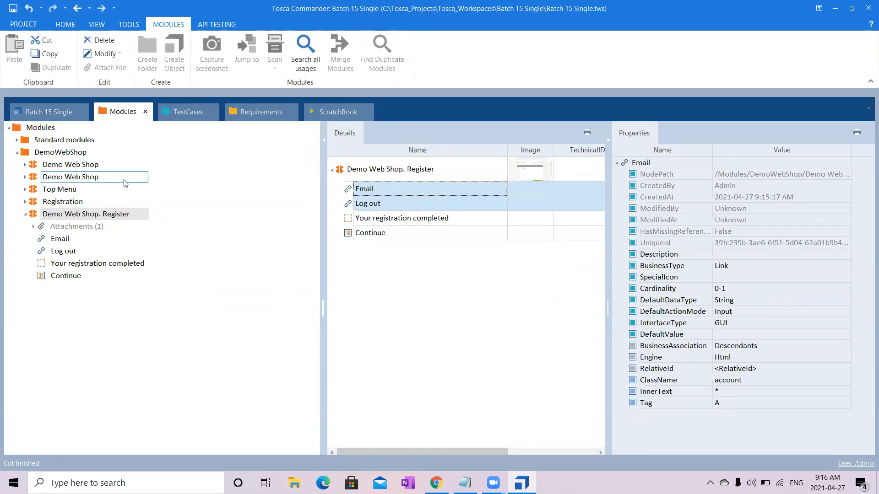
click(73, 190)
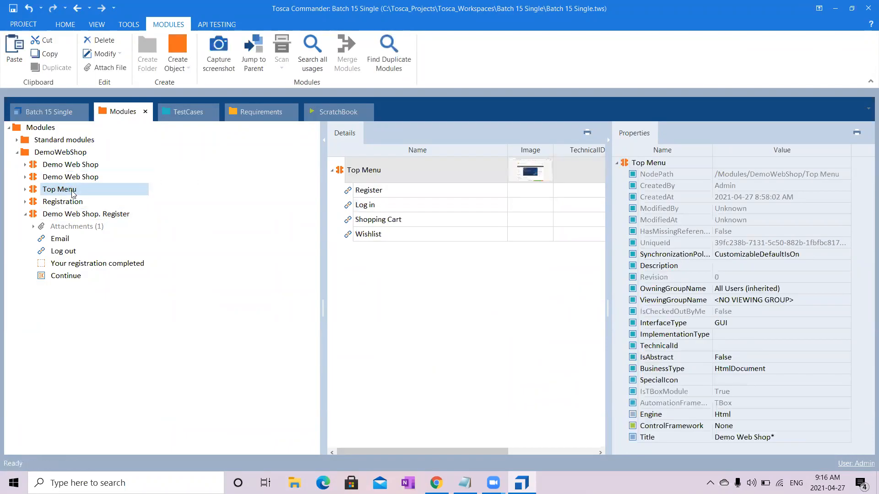
key(ctrl+v)
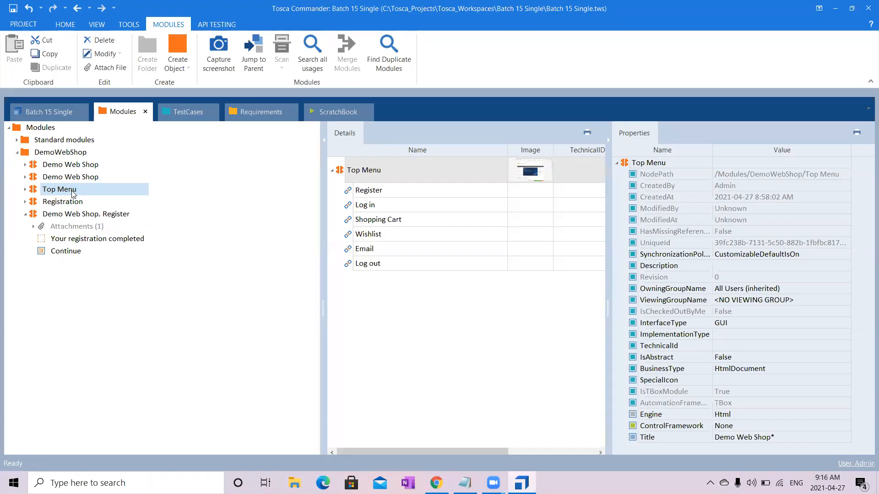
right_click(74, 194)
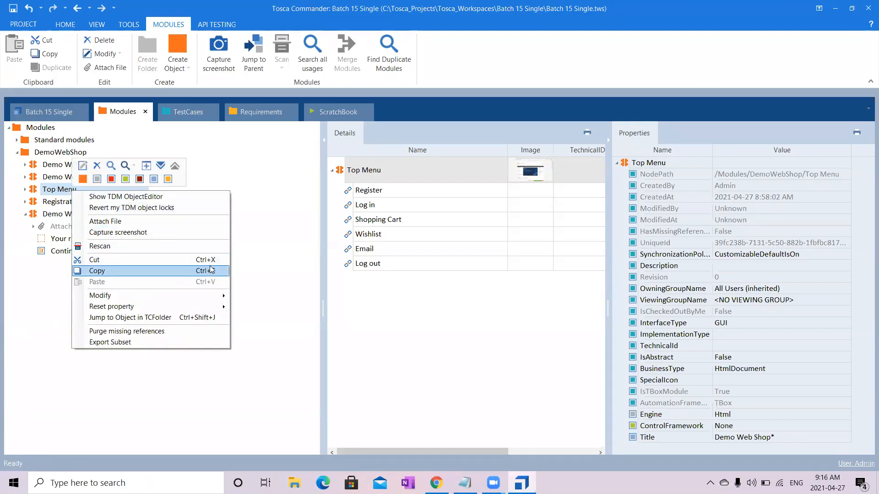
click(301, 227)
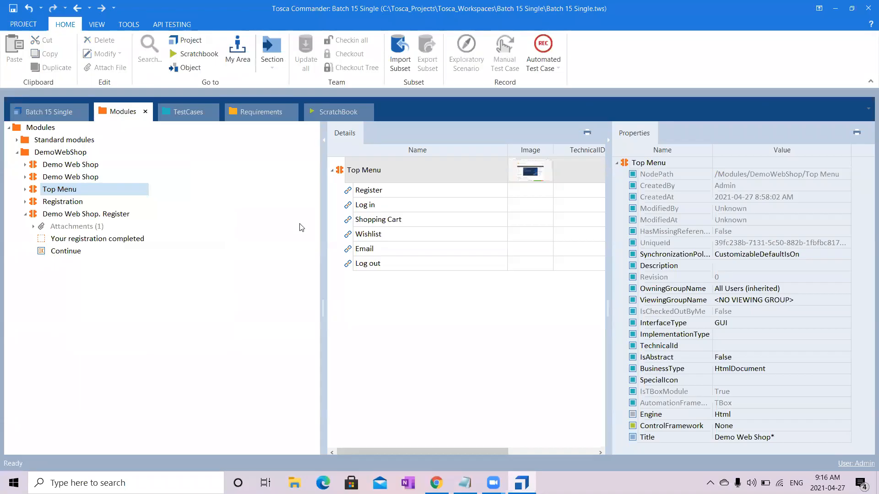
- Cut the Email and Log out items out of the Demo Web Shop. Register module and paste them into Top Menu
click(109, 215)
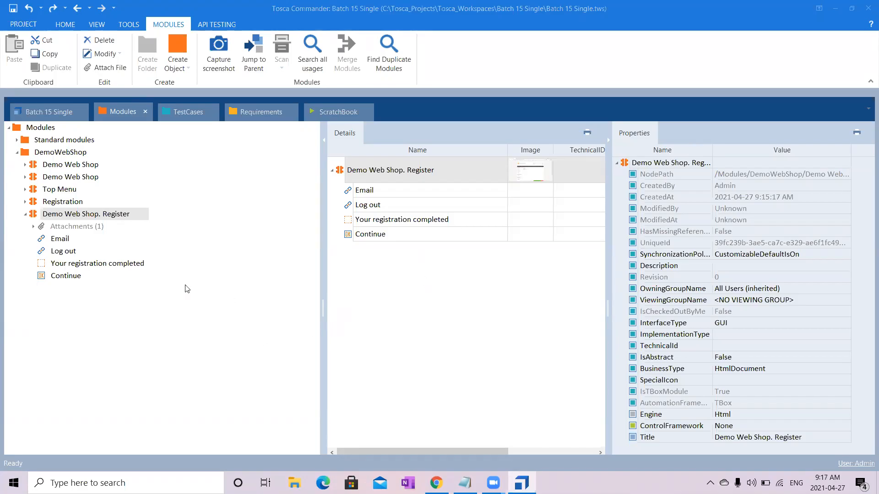
click(57, 241)
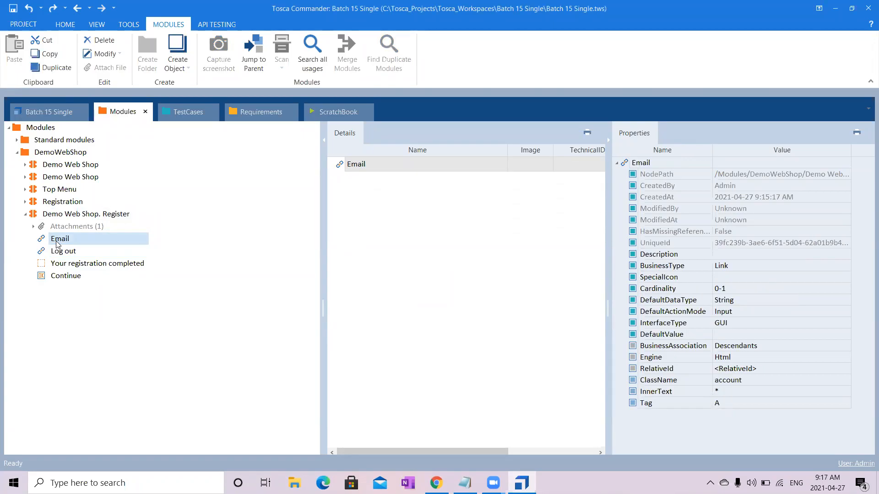
key(shift+Down)
drag(57, 245, 105, 236)
right_click(105, 236)
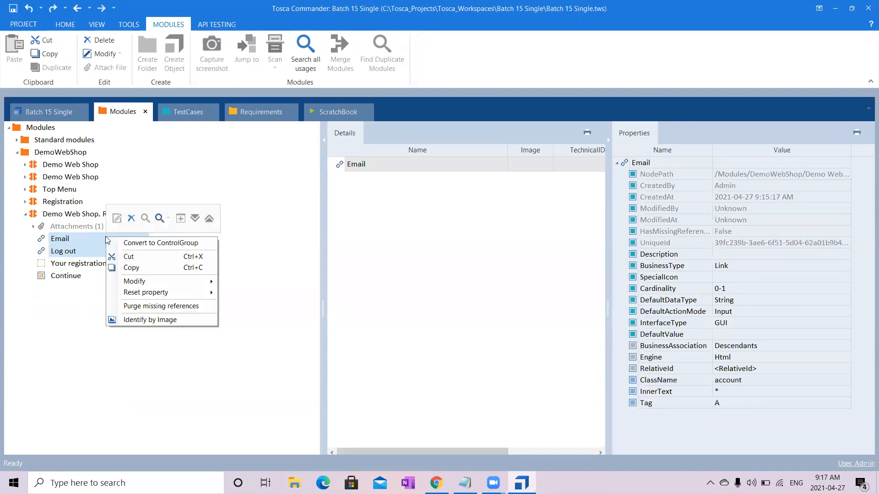
click(140, 257)
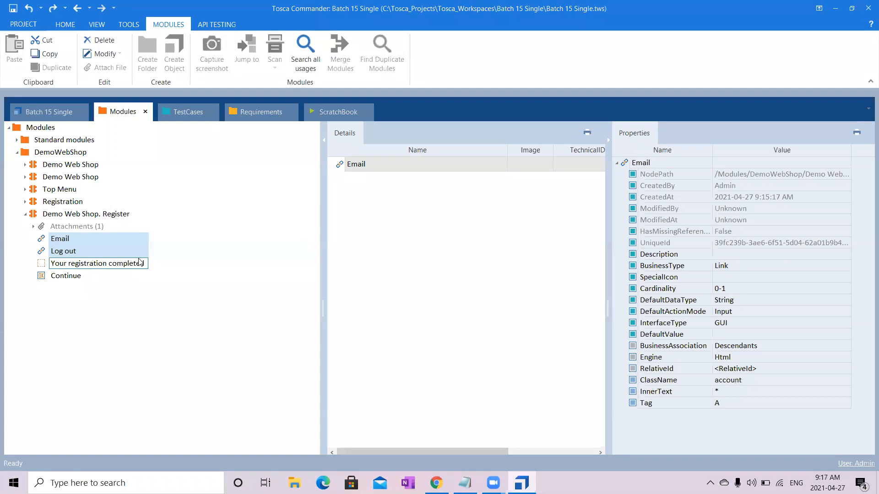
click(63, 194)
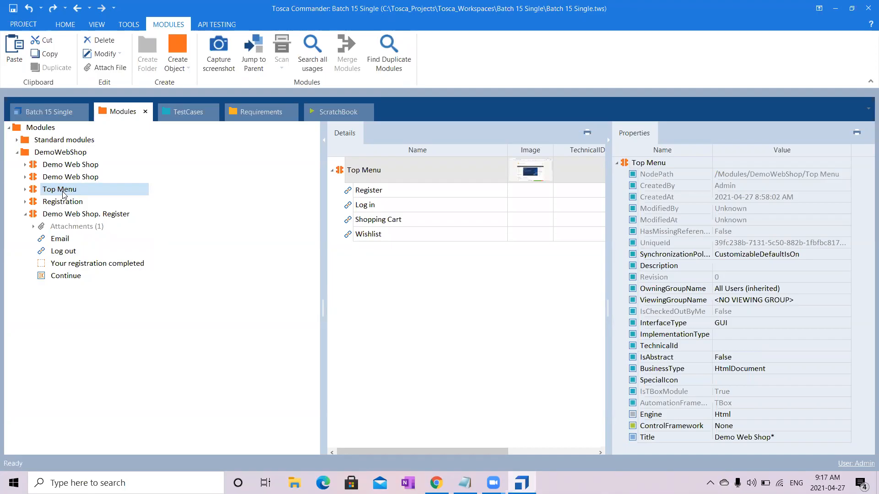
right_click(64, 195)
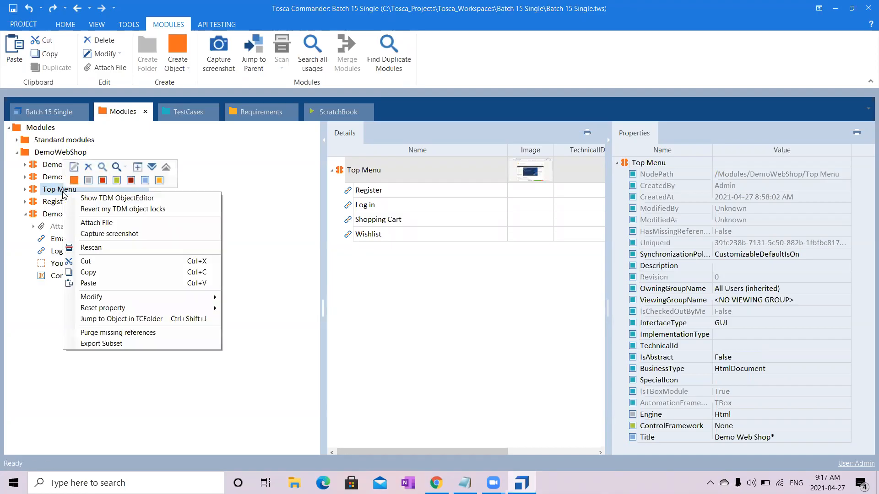
click(118, 283)
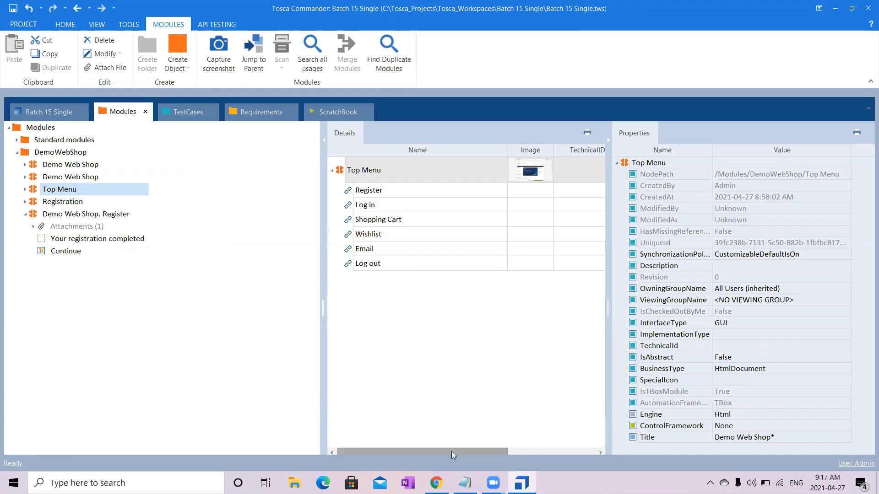
- Review the new-user registration steps and their module needs in the Notepad list, and return to Tosca Commander
mouse_move(465, 483)
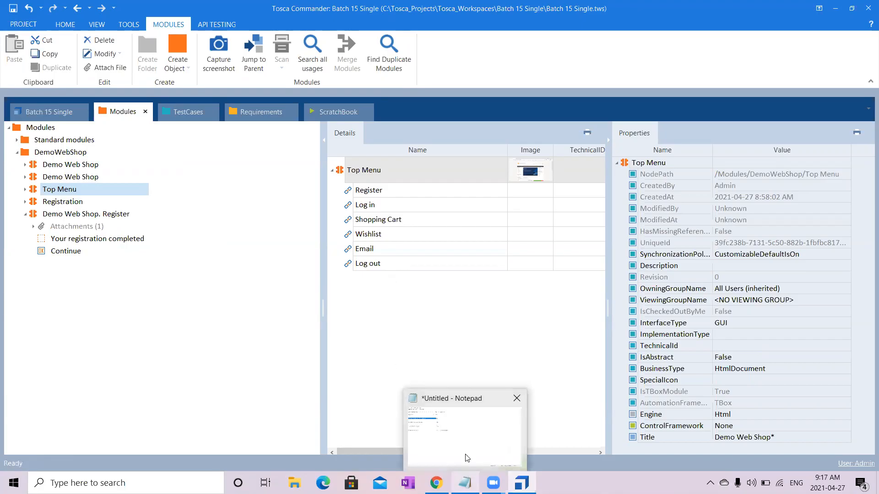
click(473, 416)
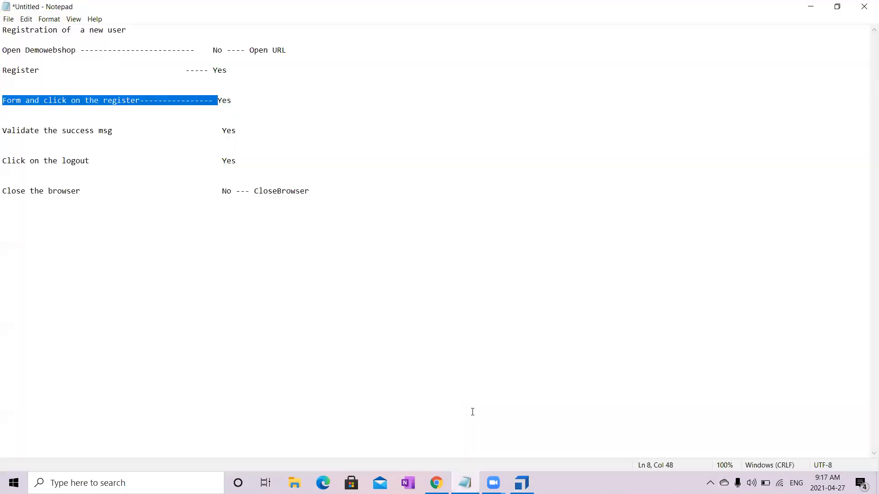
click(558, 329)
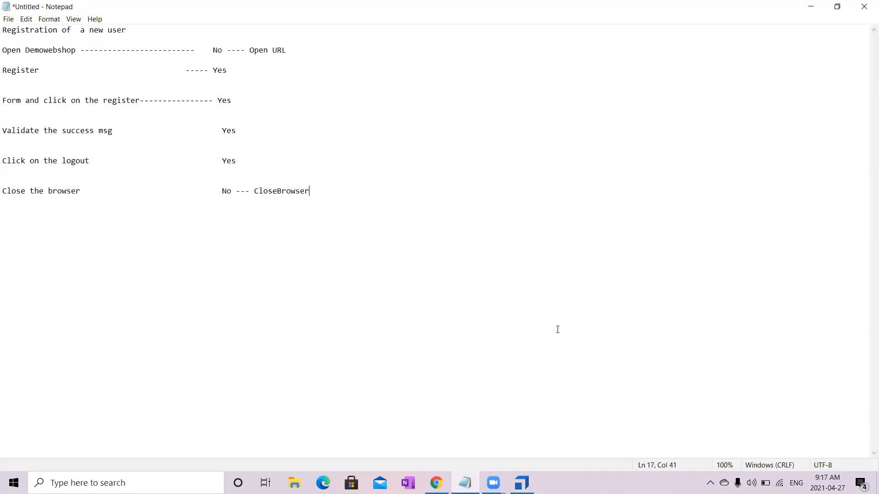
click(620, 435)
click(522, 483)
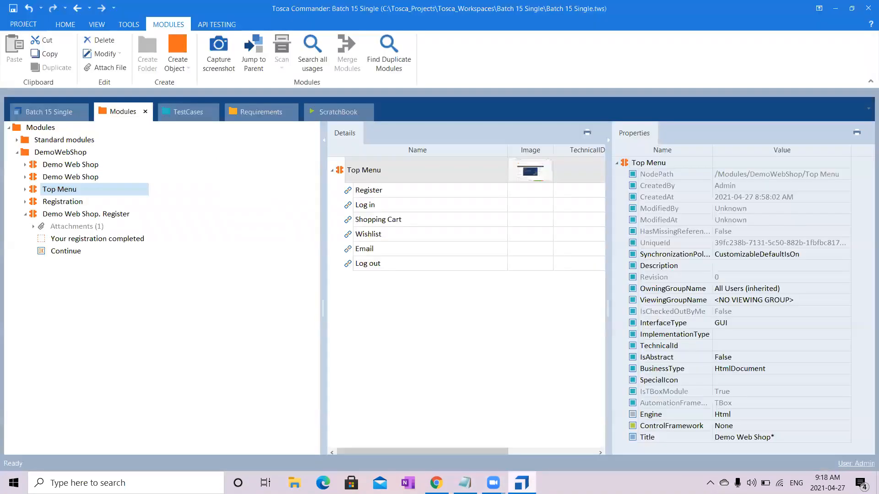
- Check the Demo Web Shop. Register module's remaining items, collapse it, and glance at the test cases before returning to the modules
click(115, 214)
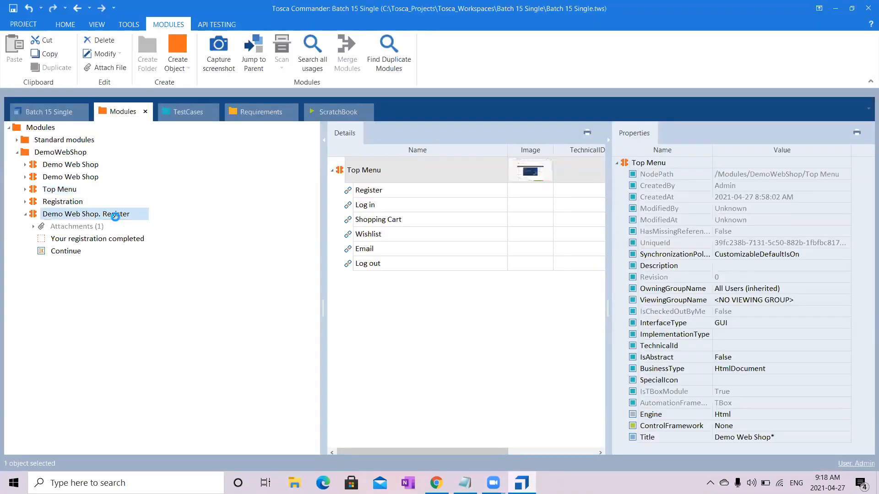
click(25, 214)
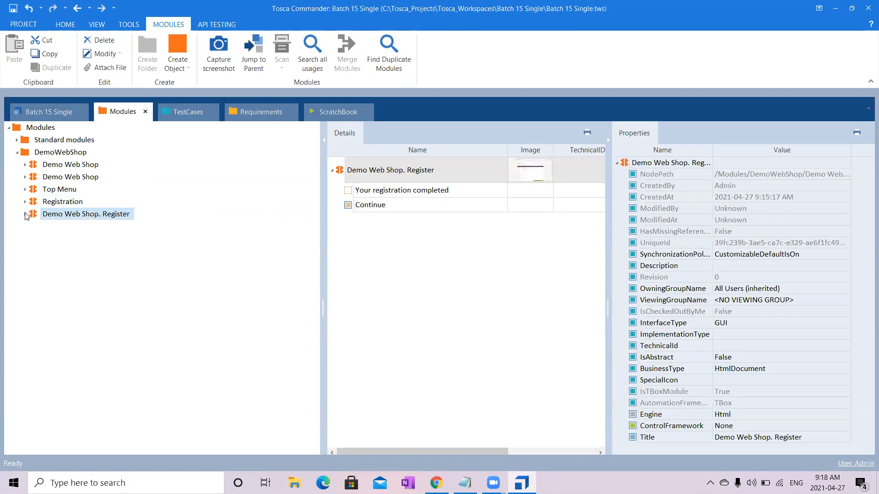
click(194, 114)
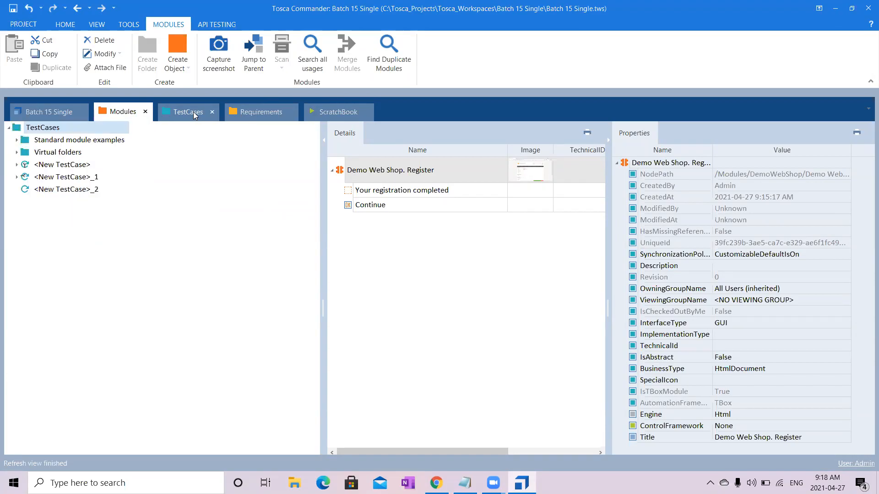
click(119, 115)
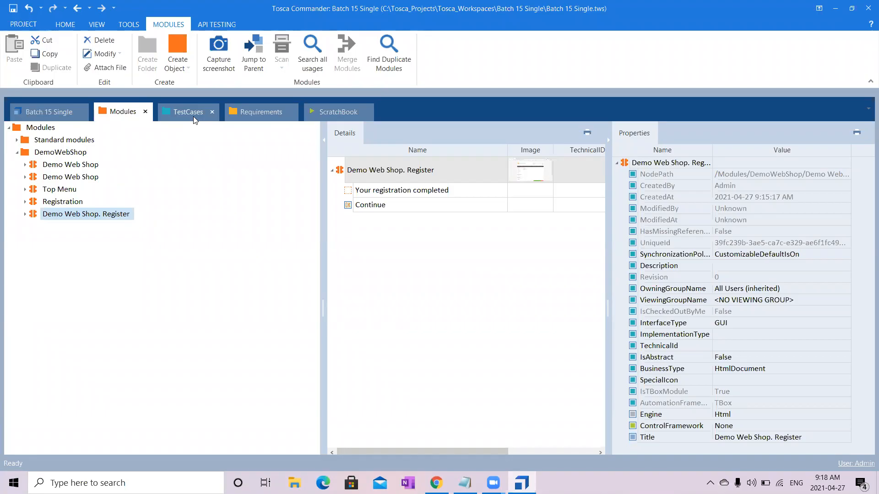
click(443, 168)
key(ctrl+a)
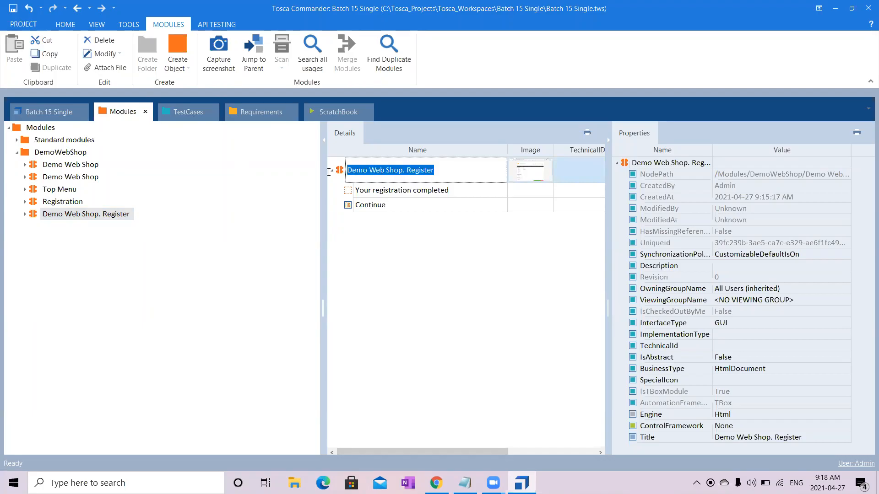
click(689, 145)
click(434, 252)
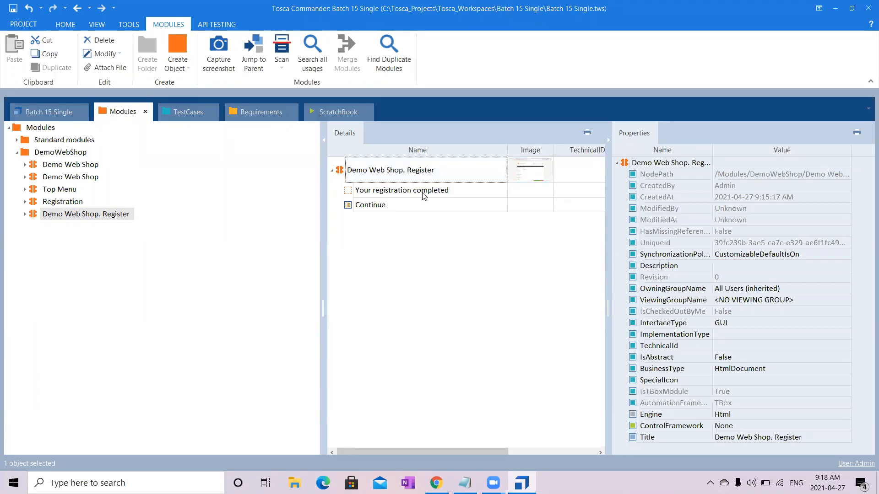
- Rename the Demo Web Shop. Register module as Success Message|UserRegistration
click(456, 179)
click(452, 171)
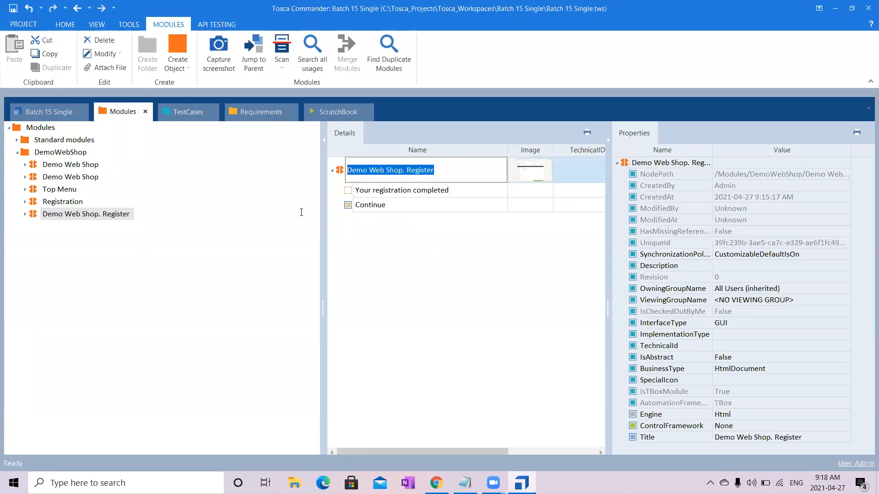
text(Success)
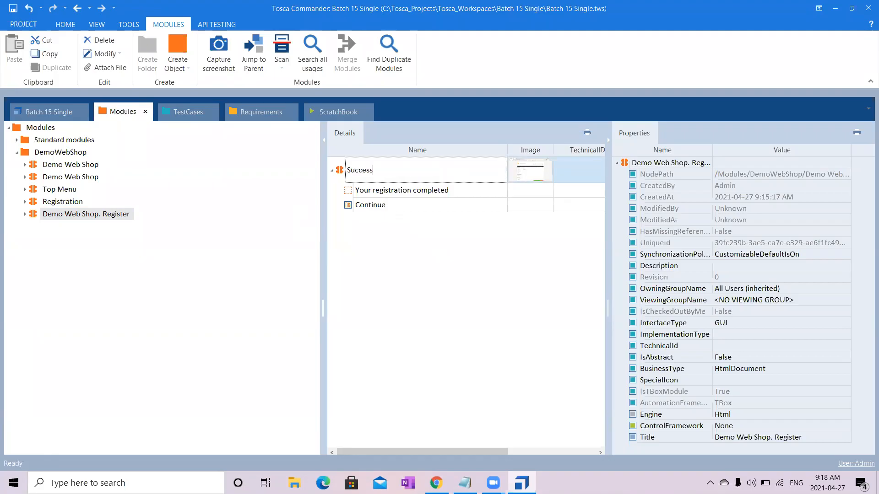
text( Message|)
text(UserRegistration)
key(Return)
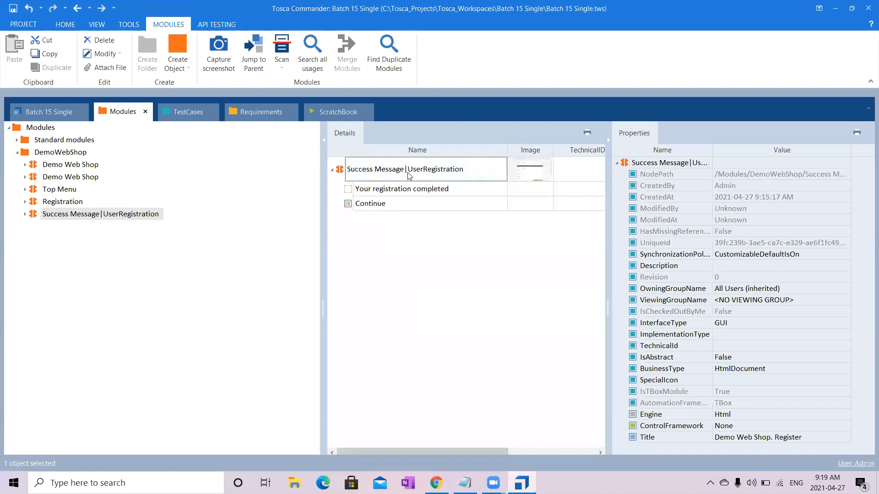